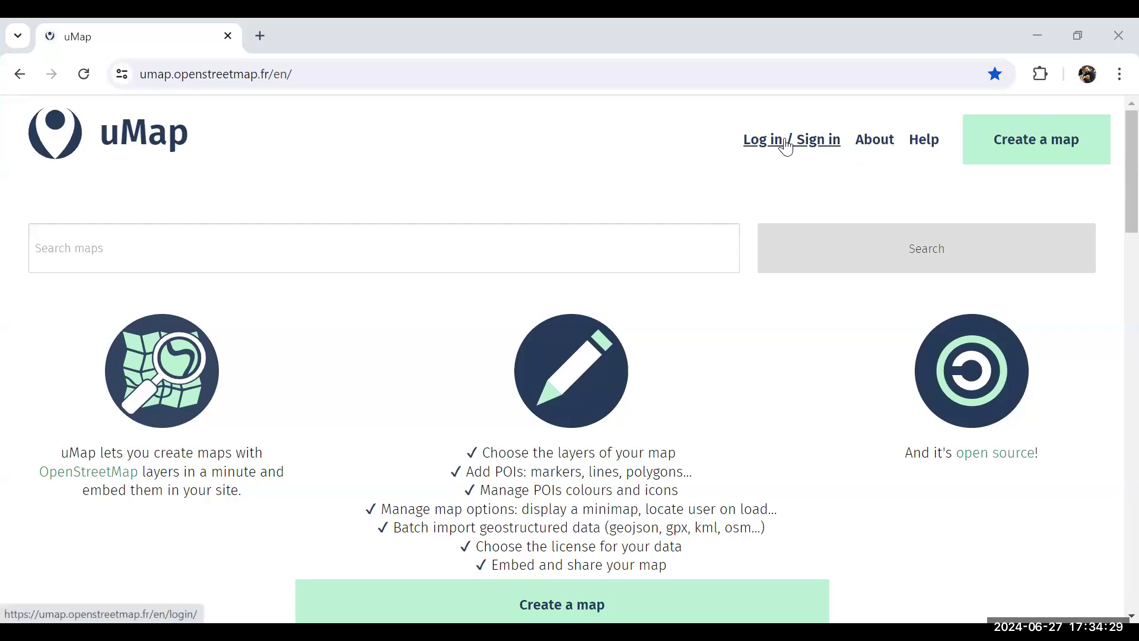
- Sign in through the OpenStreetMap provider and create a new map from the dashboard
{"action": "left_click", "coordinate": [789, 142]}
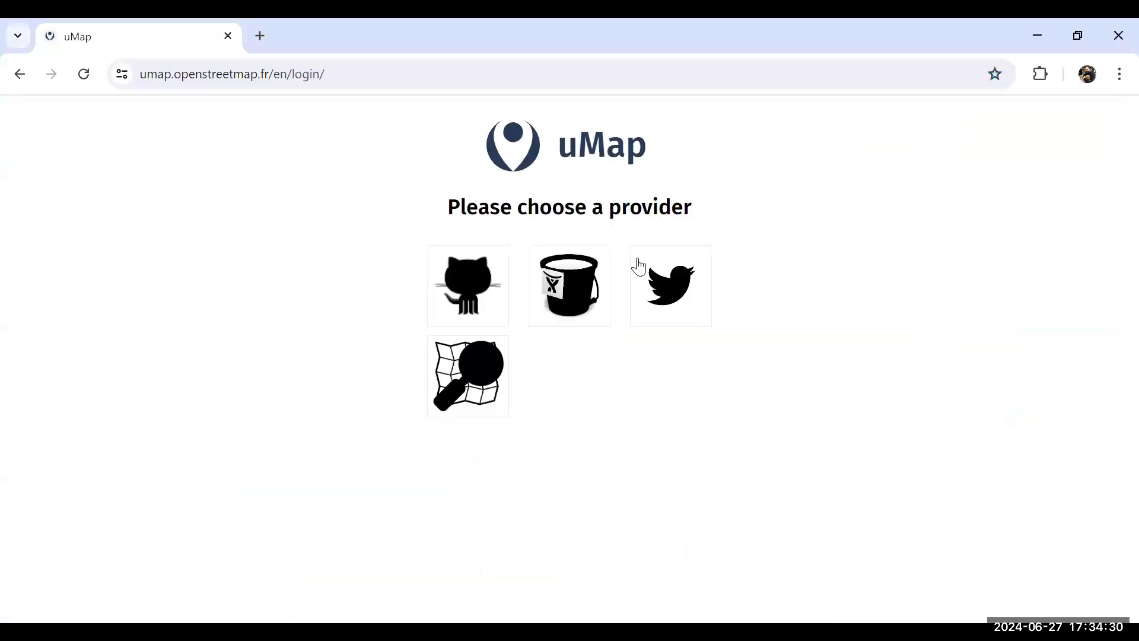
{"action": "left_click", "coordinate": [473, 385]}
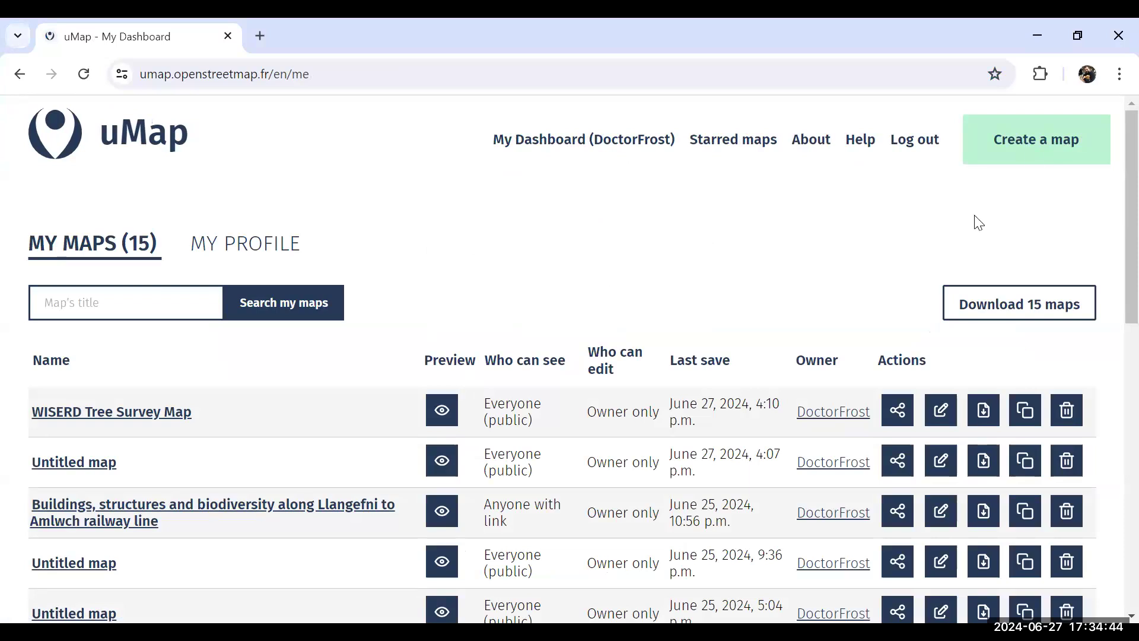
{"action": "left_click", "coordinate": [1030, 156]}
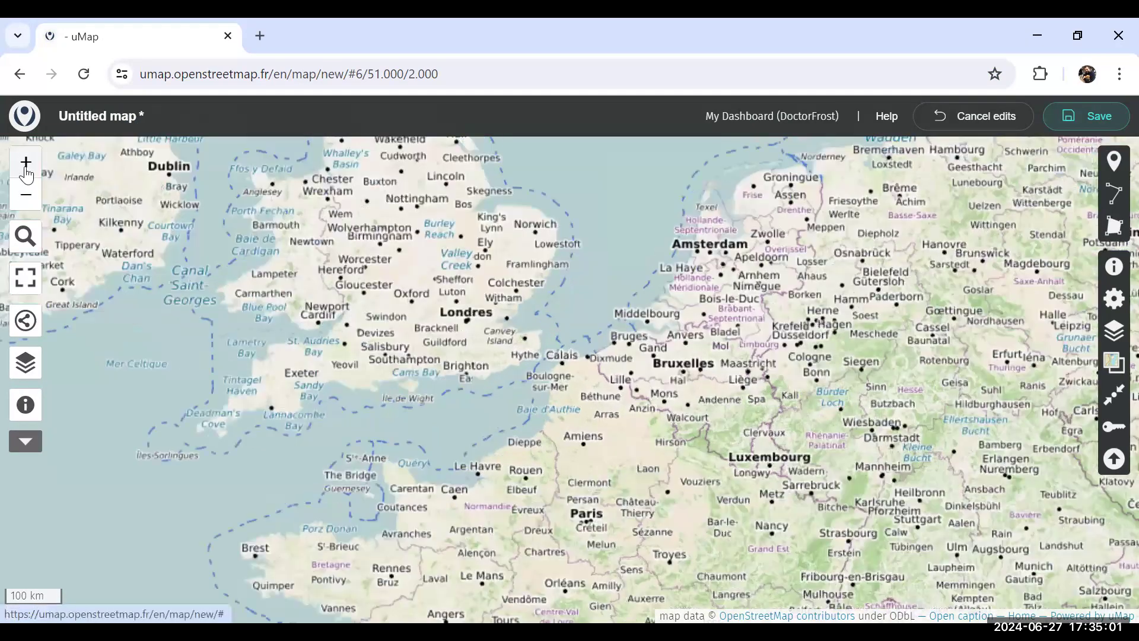
- Look over the new map's zoom, location search, share and download, and data browser tools
{"action": "left_click", "coordinate": [25, 171]}
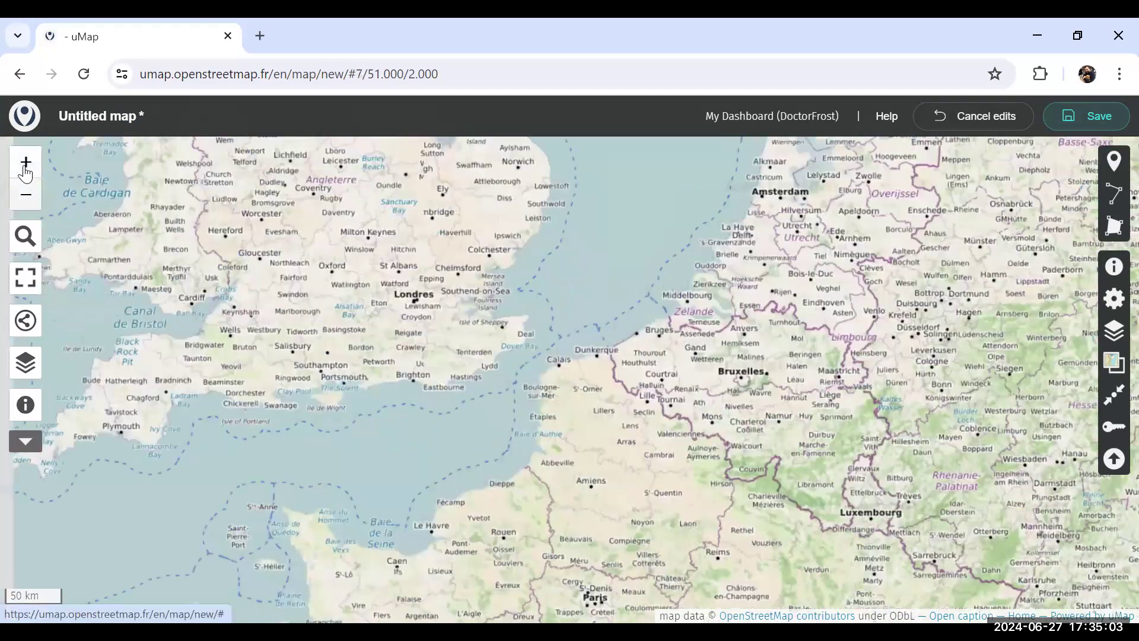
{"action": "left_click", "coordinate": [25, 194]}
{"action": "left_click", "coordinate": [22, 248]}
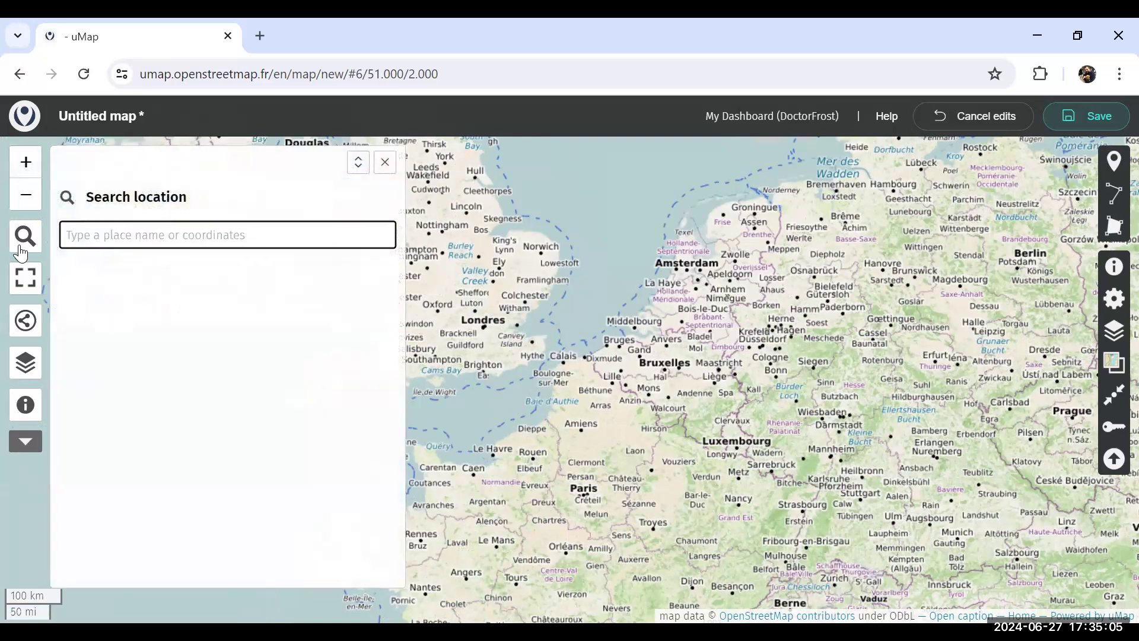
{"action": "left_click", "coordinate": [383, 166]}
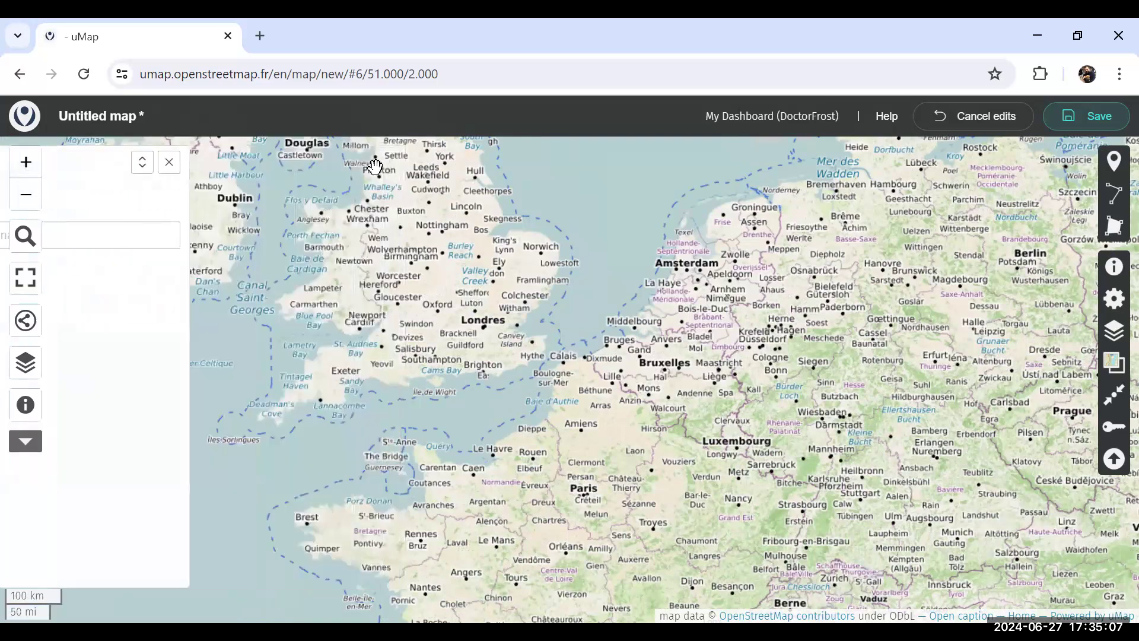
{"action": "left_click", "coordinate": [25, 324]}
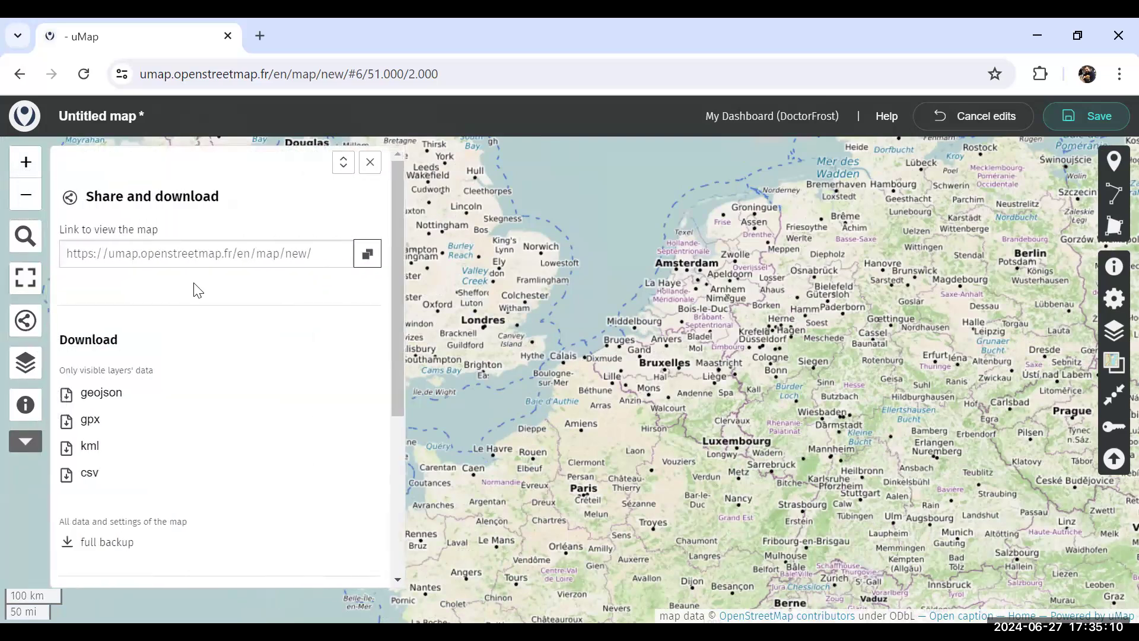
{"action": "left_click", "coordinate": [370, 163]}
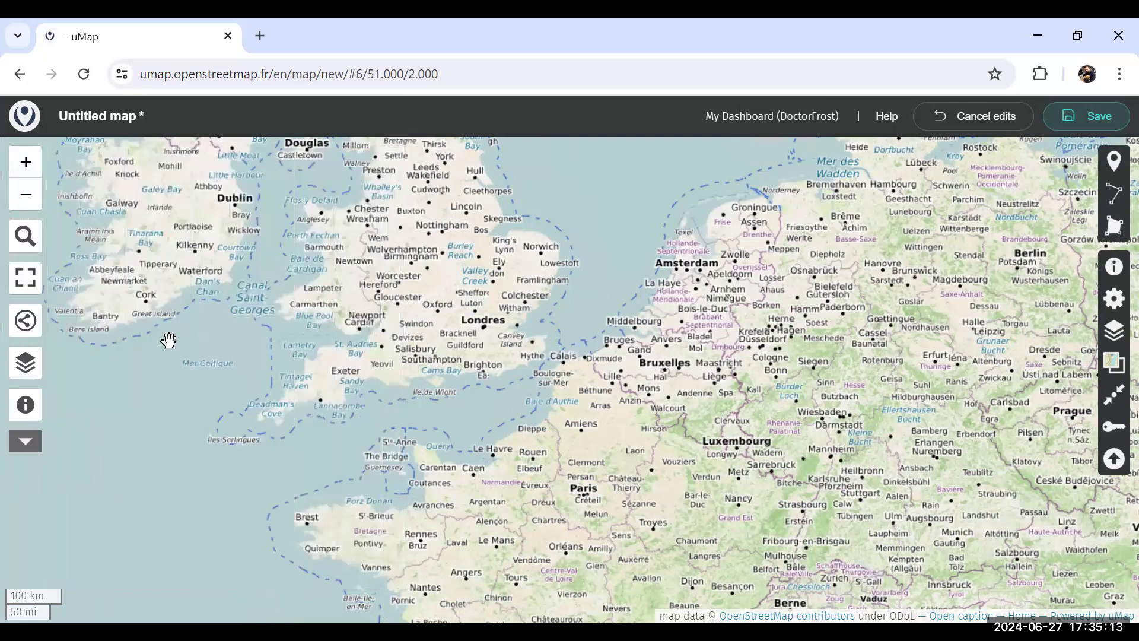
{"action": "left_click", "coordinate": [26, 363]}
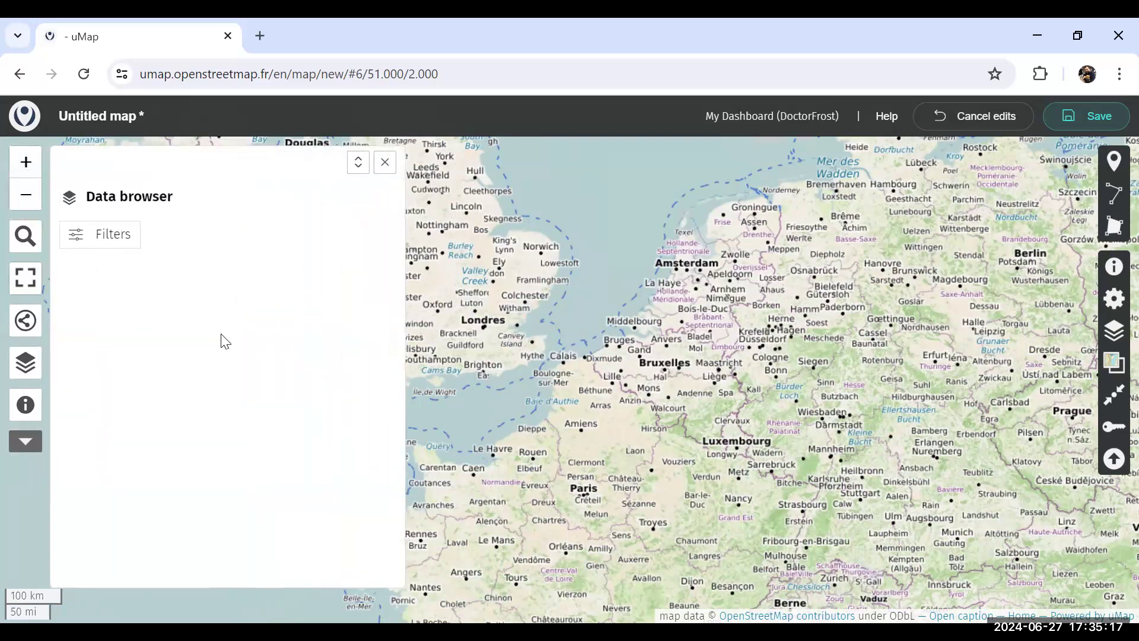
{"action": "left_click", "coordinate": [385, 169]}
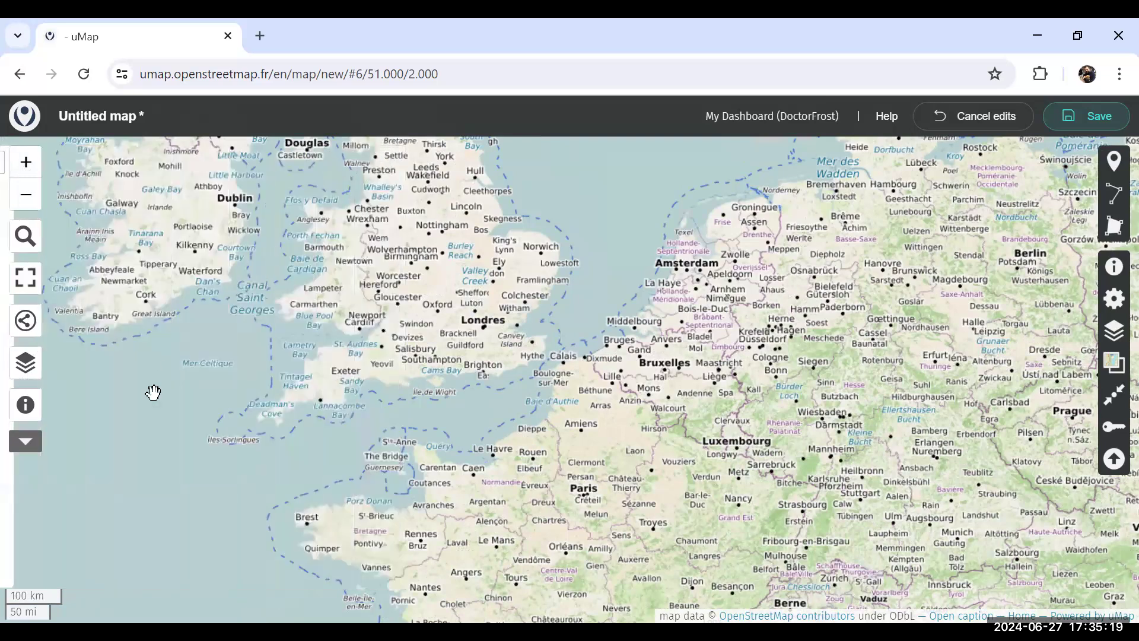
- Reveal the additional map controls and view the map in full screen, returning to the normal view
{"action": "left_click", "coordinate": [28, 455]}
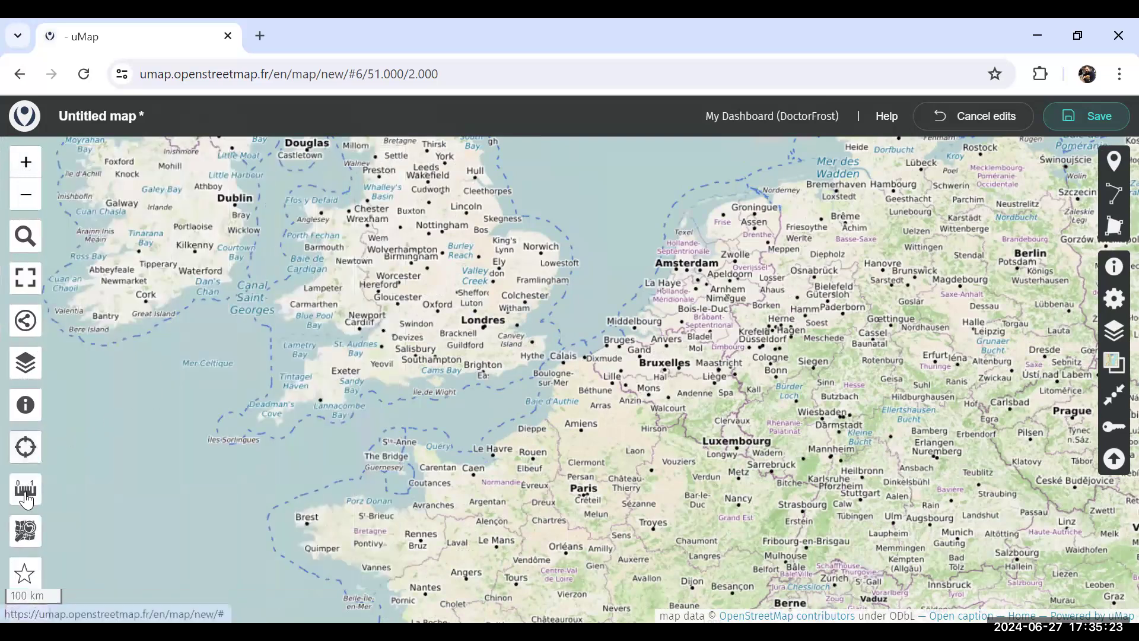
{"action": "left_click", "coordinate": [25, 284]}
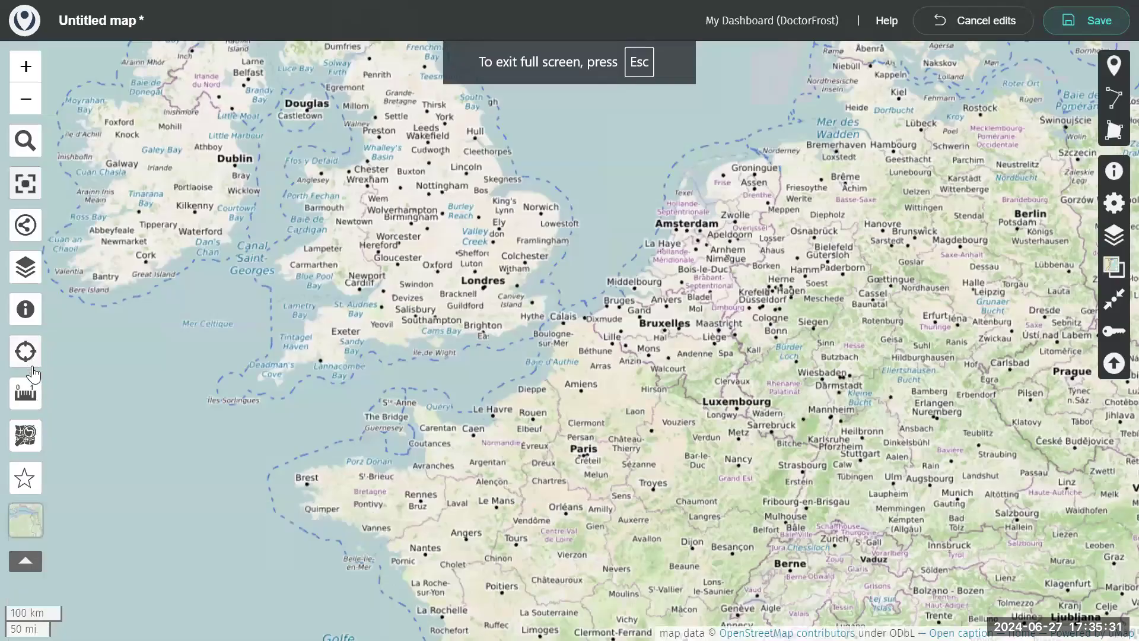
{"action": "left_click", "coordinate": [25, 530]}
{"action": "mouse_move", "coordinate": [28, 436]}
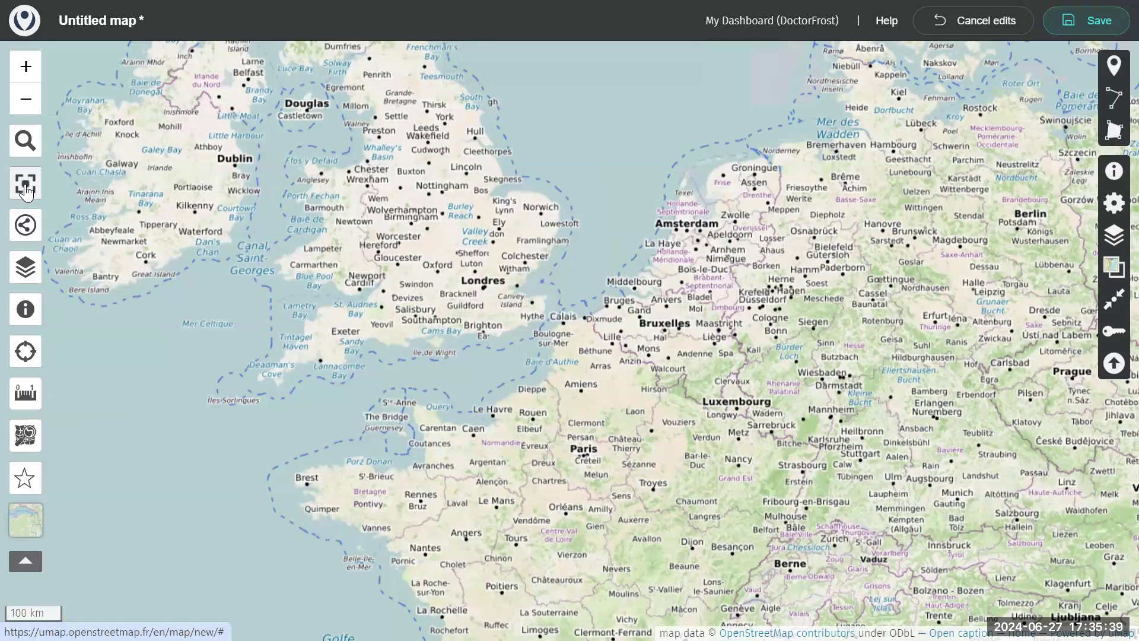
{"action": "key", "text": "Escape"}
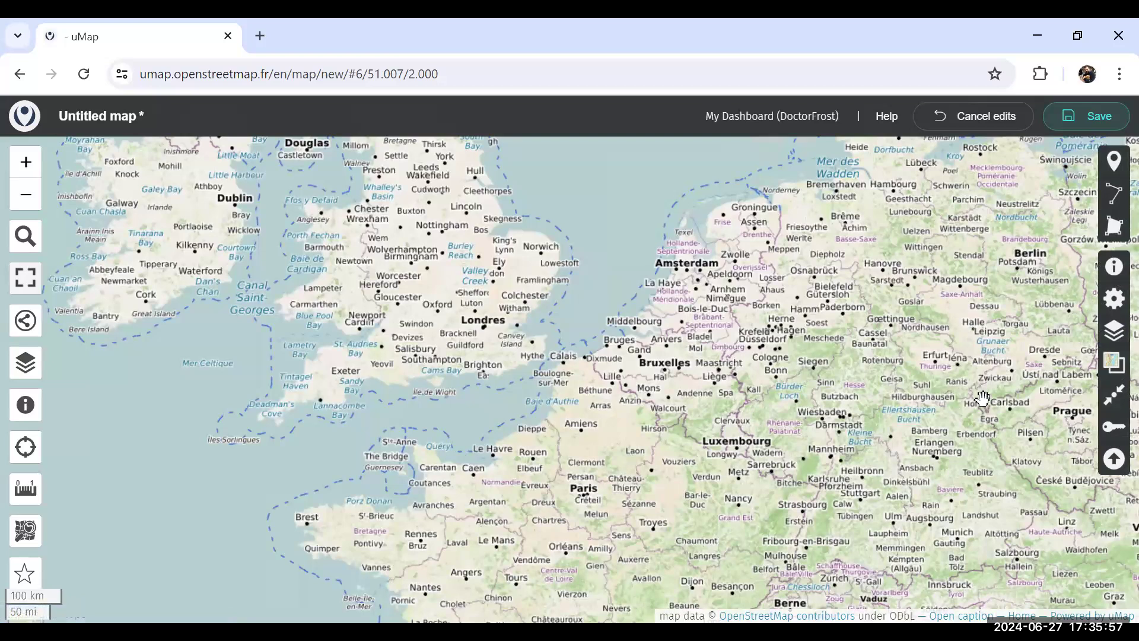
{"action": "left_click", "coordinate": [1113, 459]}
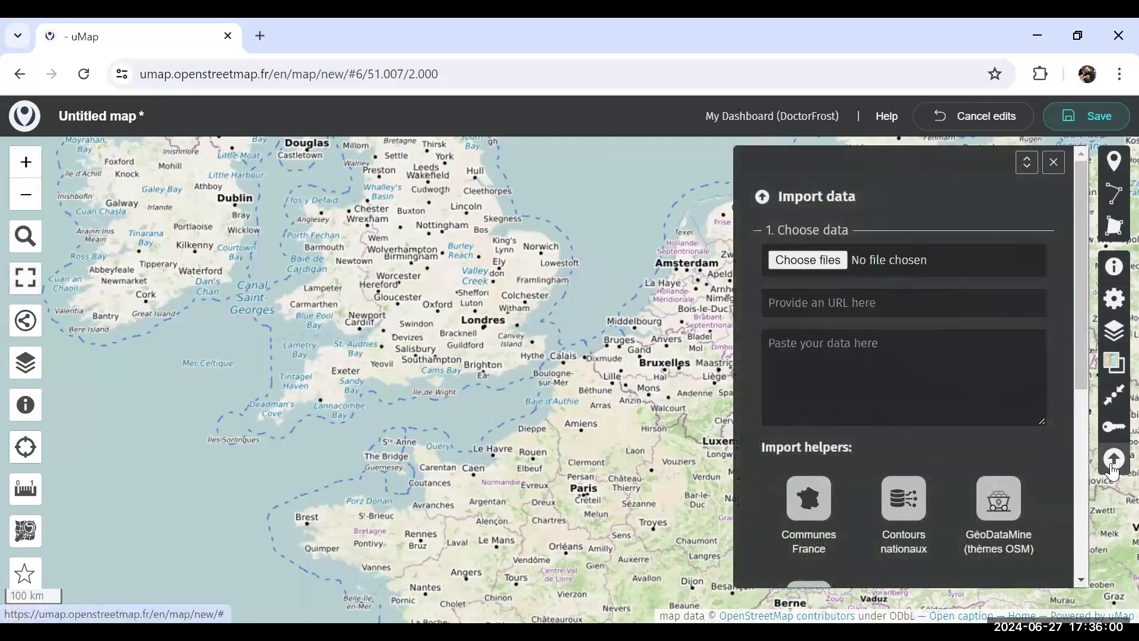
{"action": "left_click", "coordinate": [807, 261]}
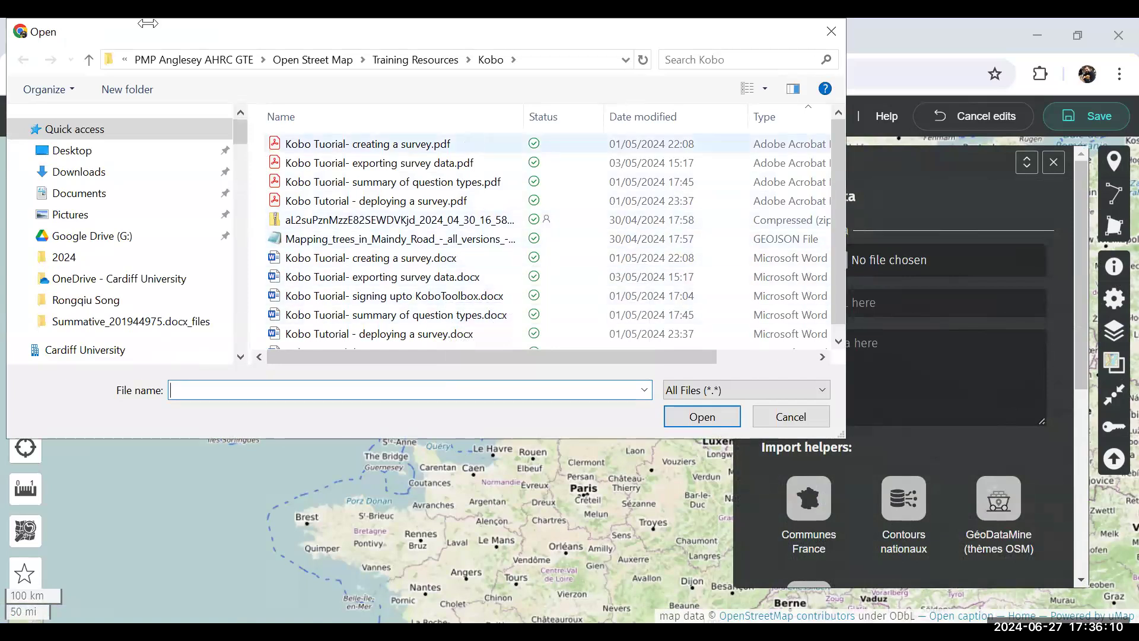
{"action": "key", "text": "alt+Up"}
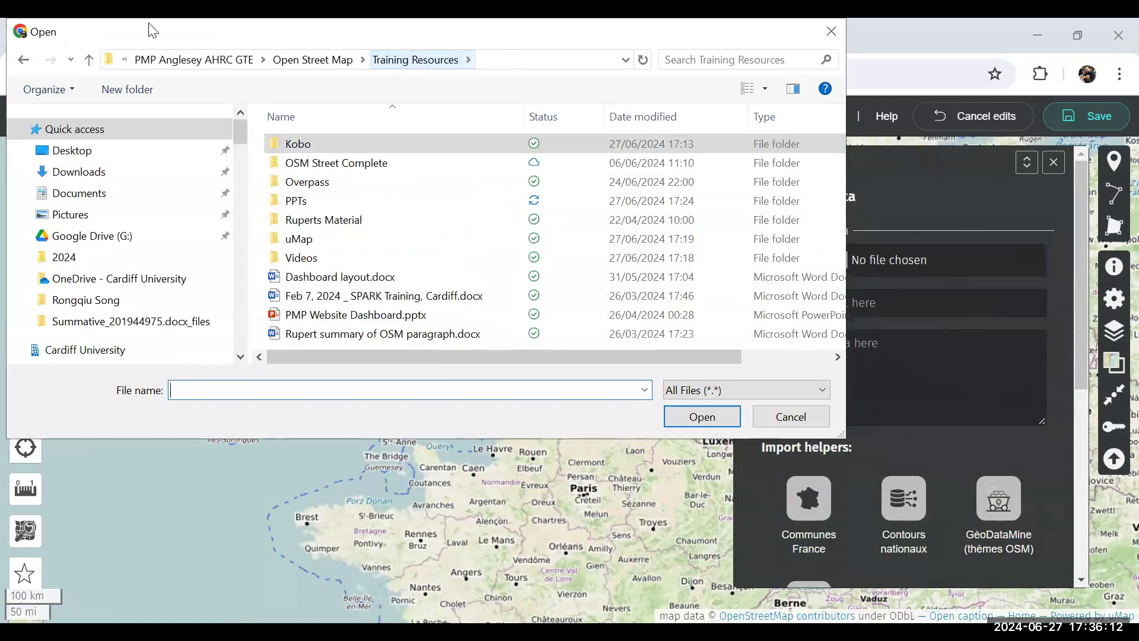
{"action": "double_click", "coordinate": [312, 262]}
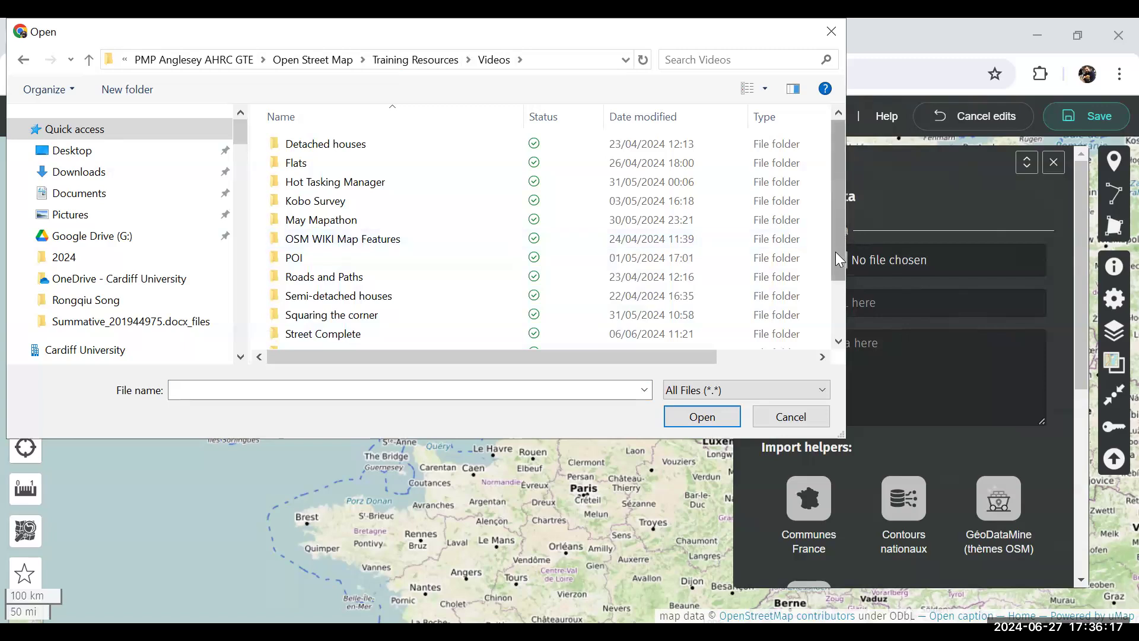
{"action": "left_click_drag", "start_coordinate": [835, 252], "coordinate": [836, 303]}
{"action": "double_click", "coordinate": [317, 302]}
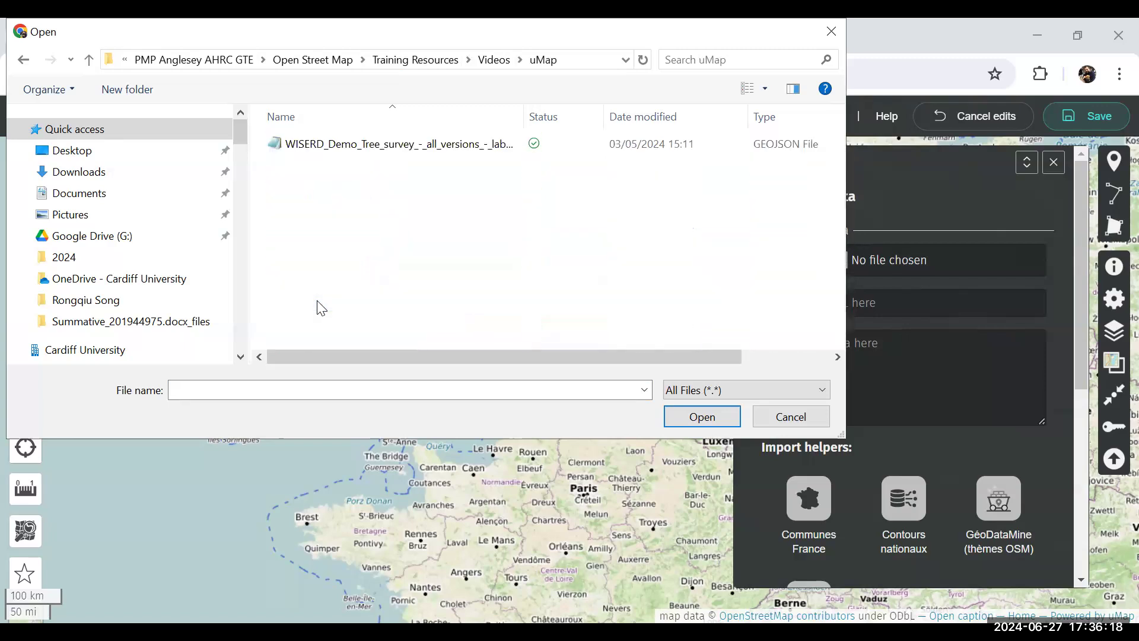
{"action": "left_click", "coordinate": [371, 148]}
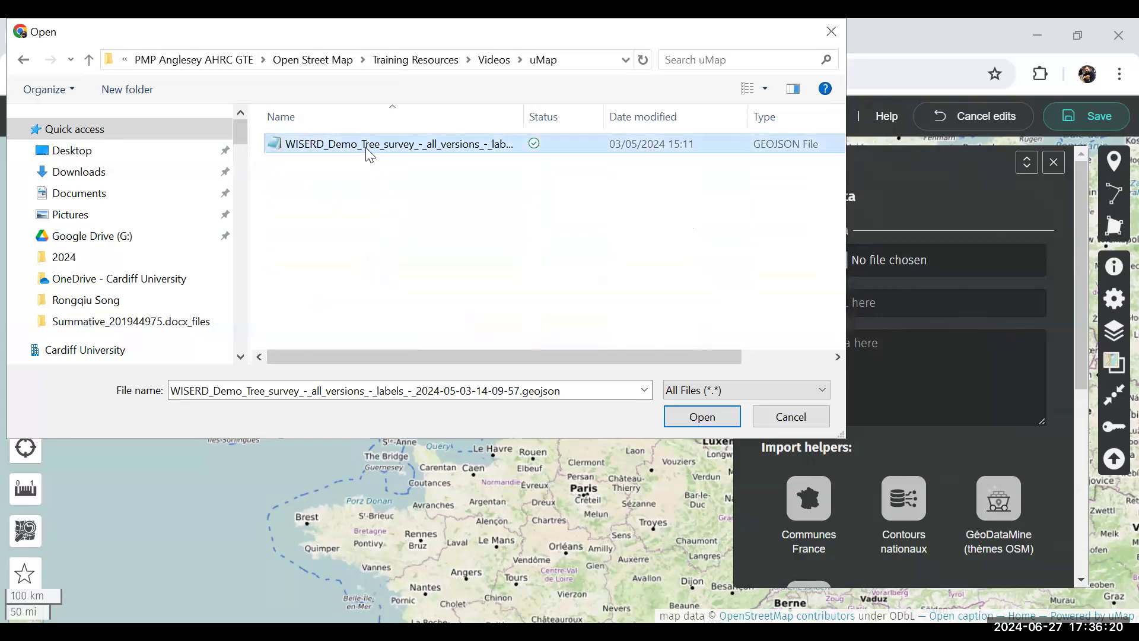
{"action": "left_click", "coordinate": [679, 415]}
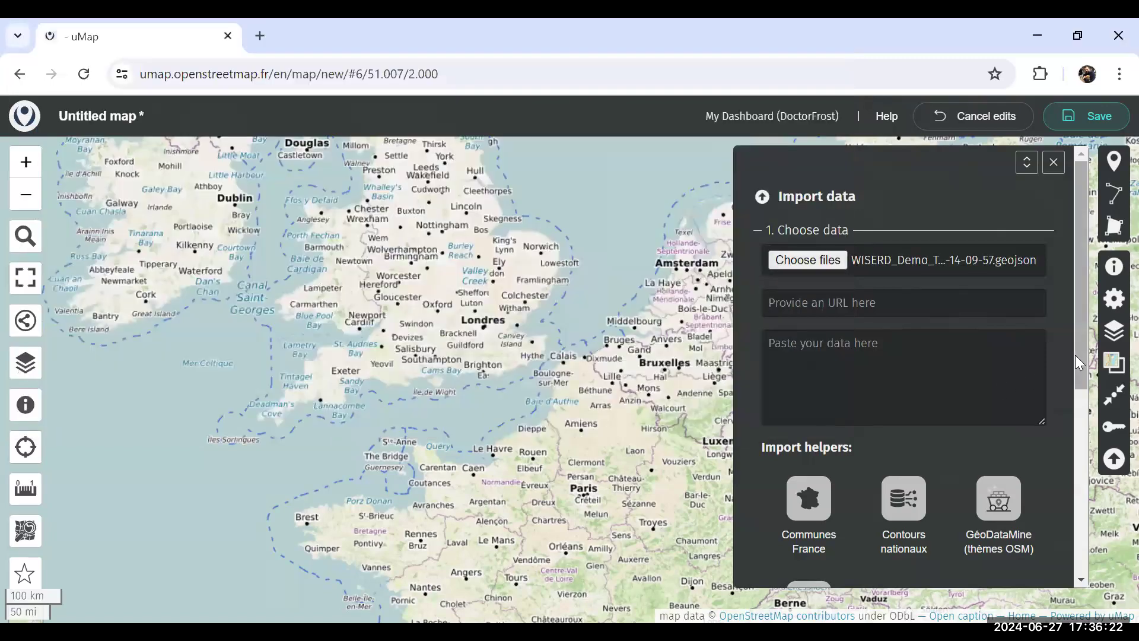
- Import the chosen survey data as geojson in a new layer and save the map
{"action": "left_click_drag", "start_coordinate": [1079, 346], "coordinate": [1101, 545]}
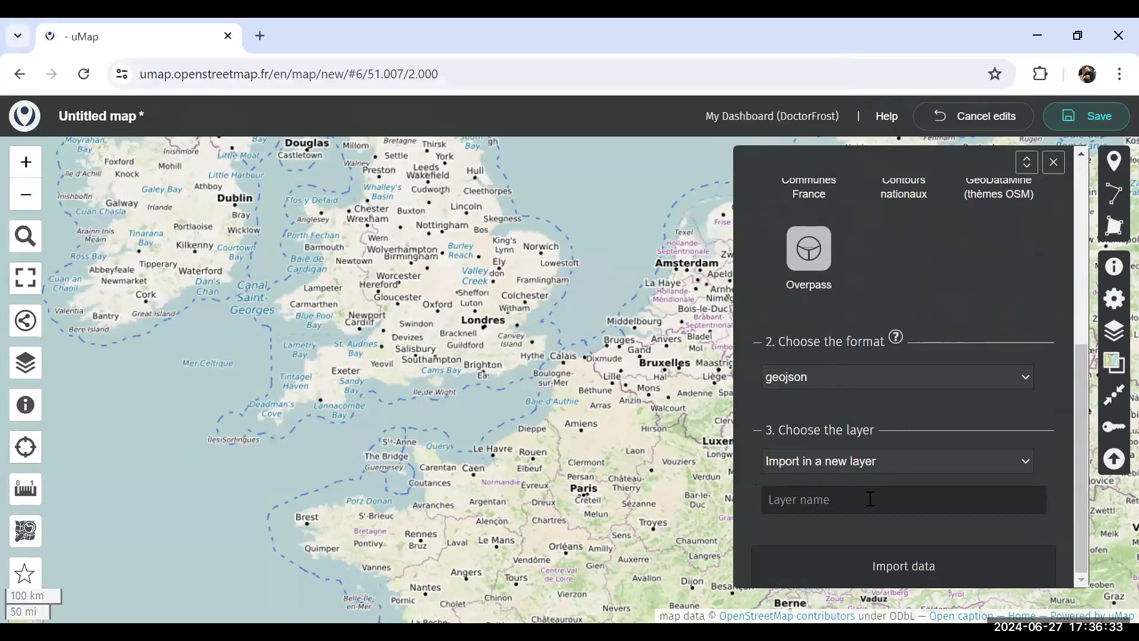
{"action": "left_click", "coordinate": [884, 578]}
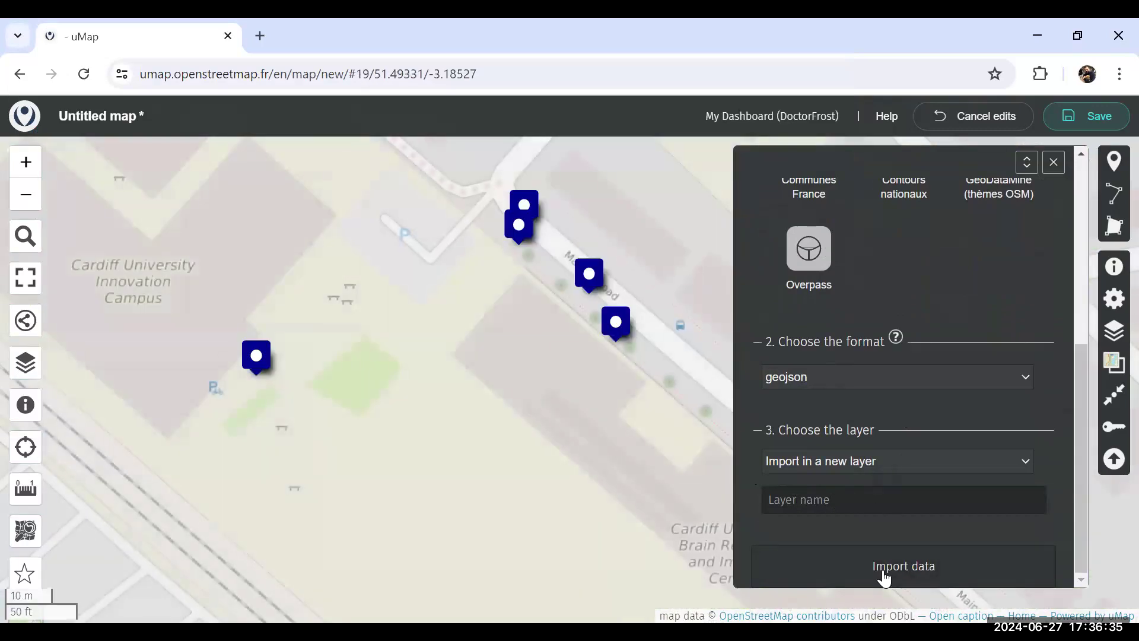
{"action": "left_click", "coordinate": [1054, 173]}
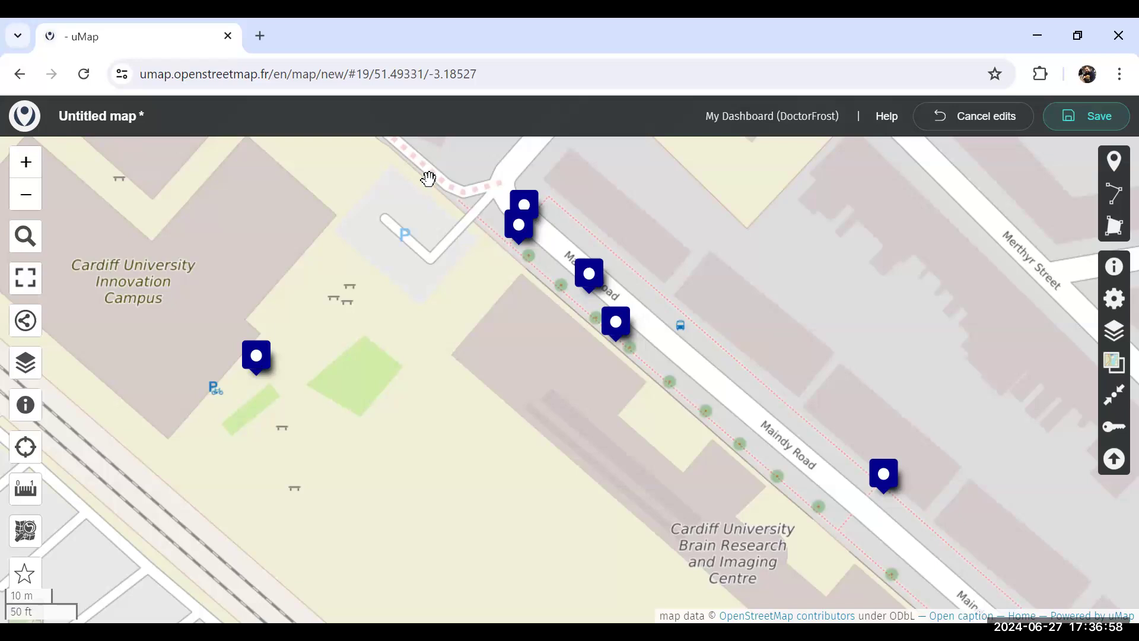
{"action": "left_click", "coordinate": [1067, 119]}
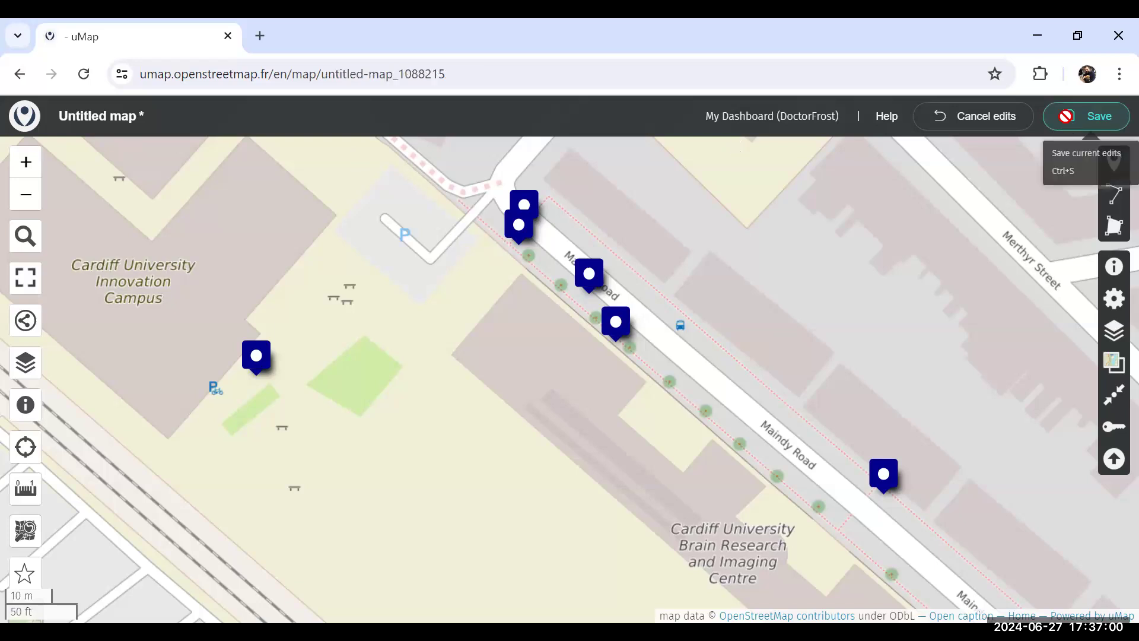
{"action": "left_click", "coordinate": [698, 180]}
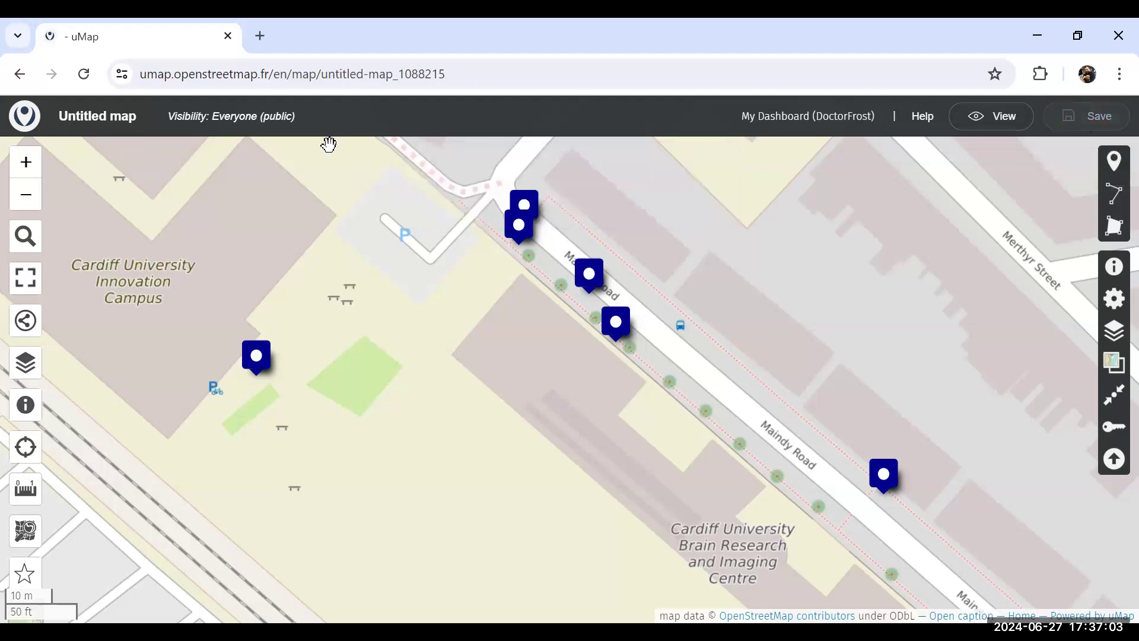
- Rename the map as "WISERD Tree Survey Map" in its details
{"action": "left_click", "coordinate": [119, 123]}
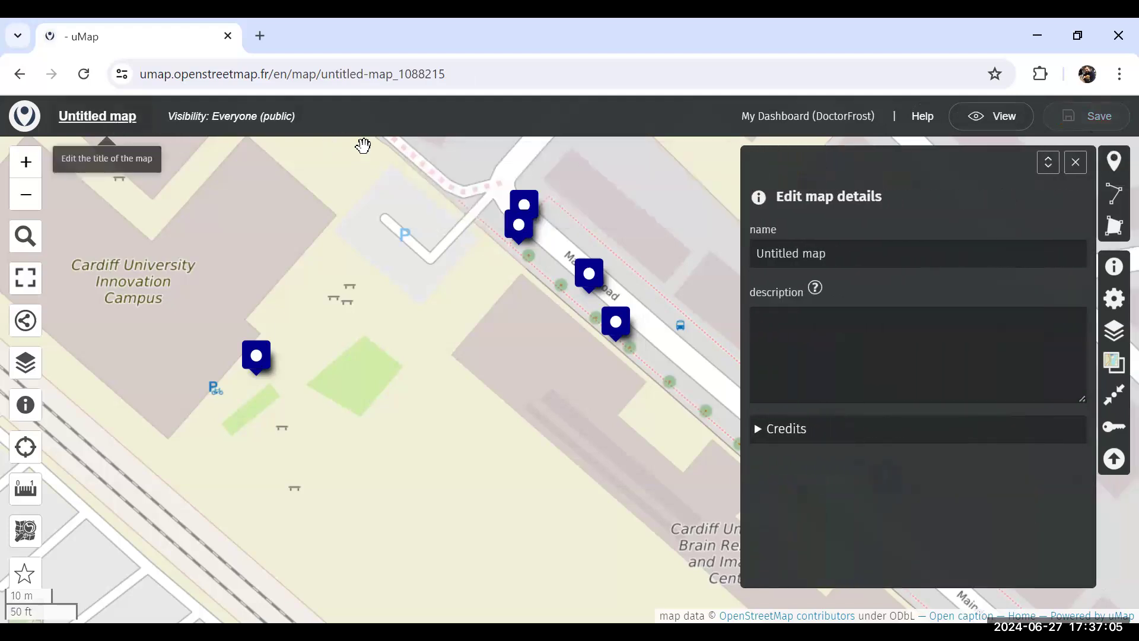
{"action": "left_click", "coordinate": [796, 254]}
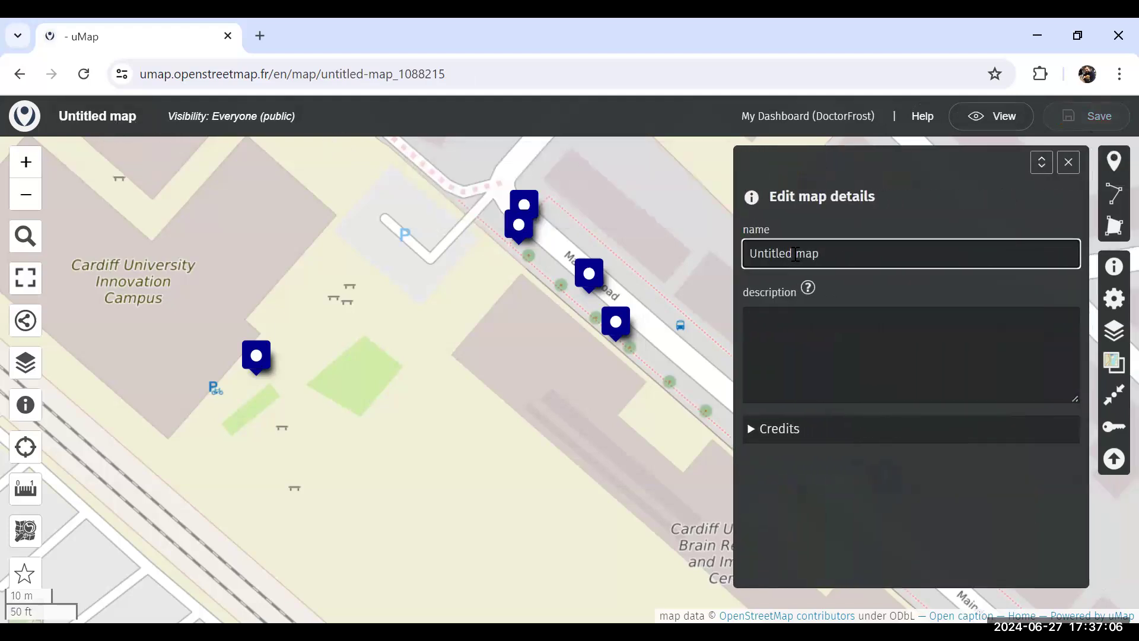
{"action": "type", "text": "WISERD"}
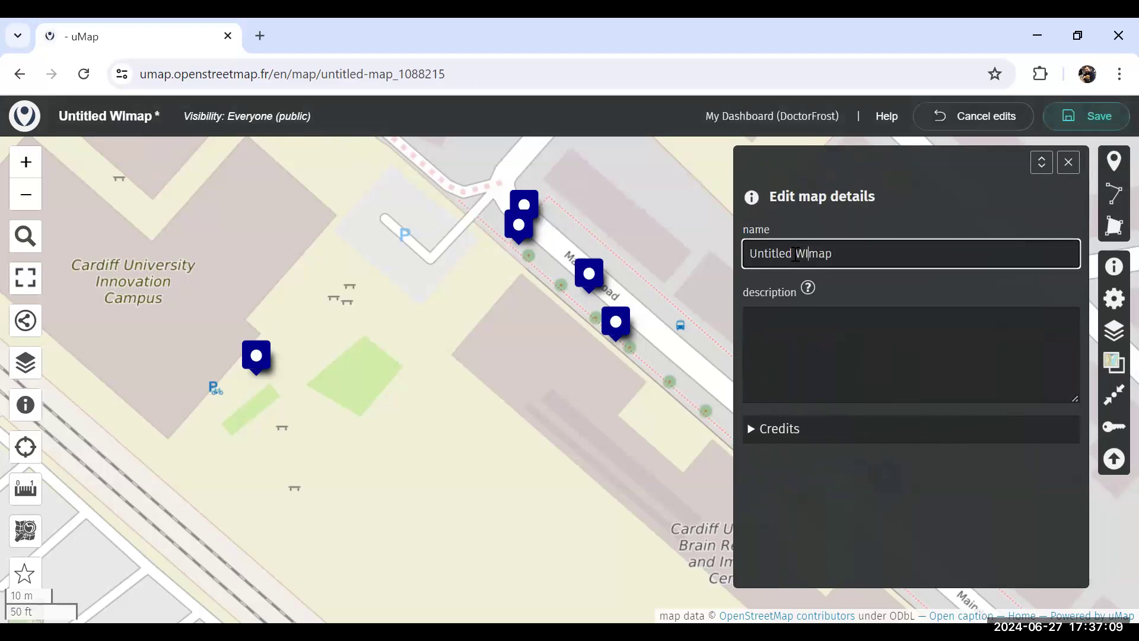
{"action": "key", "text": "BackSpace"}
{"action": "key", "text": "BackSpace"}
{"action": "key", "text": "BackSpace"}
{"action": "key", "text": "BackSpace"}
{"action": "key", "text": "BackSpace"}
{"action": "key", "text": "BackSpace"}
{"action": "key", "text": "BackSpace"}
{"action": "key", "text": "BackSpace"}
{"action": "key", "text": "BackSpace"}
{"action": "key", "text": "BackSpace"}
{"action": "key", "text": "BackSpace"}
{"action": "key", "text": "BackSpace"}
{"action": "key", "text": "BackSpace"}
{"action": "key", "text": "BackSpace"}
{"action": "key", "text": "BackSpace"}
{"action": "key", "text": "BackSpace"}
{"action": "key", "text": "BackSpace"}
{"action": "key", "text": "BackSpace"}
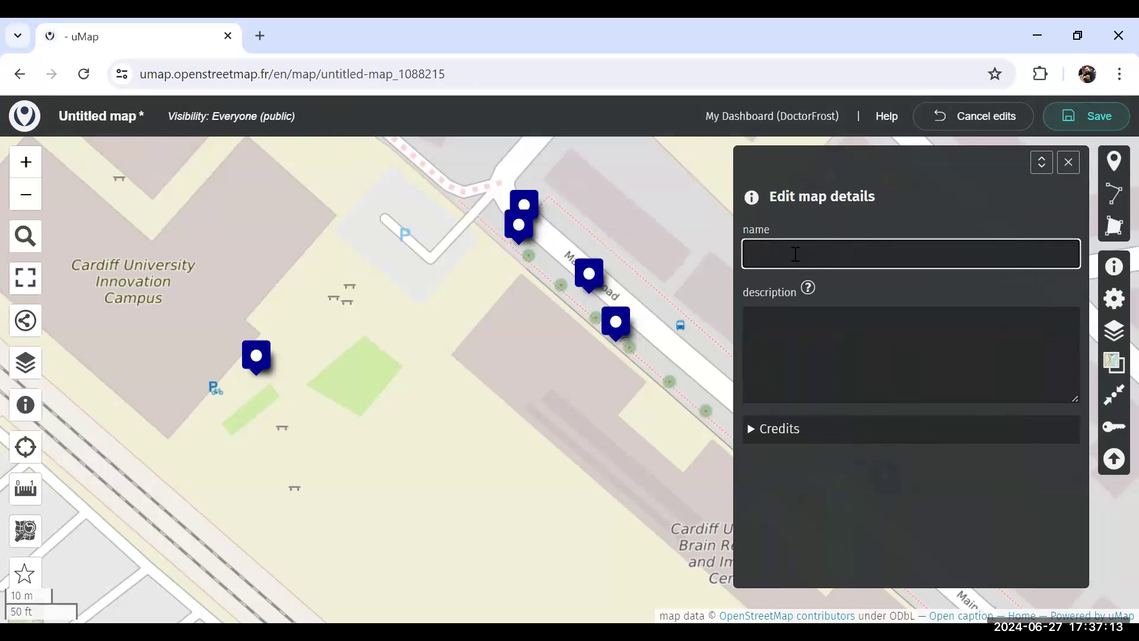
{"action": "type", "text": "WISERD Tree Survey Map"}
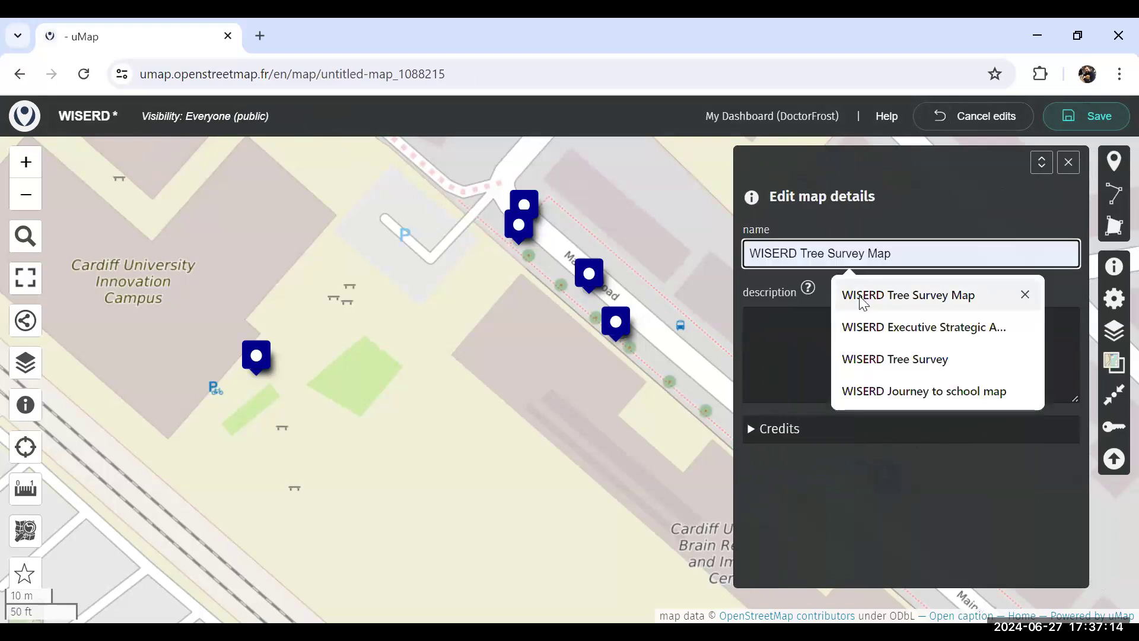
{"action": "left_click", "coordinate": [861, 298]}
- Enter the map description "Survey of trees around the Cardiff University SPARK Building" and save the map
{"action": "left_click", "coordinate": [796, 328]}
{"action": "type", "text": "Sur"}
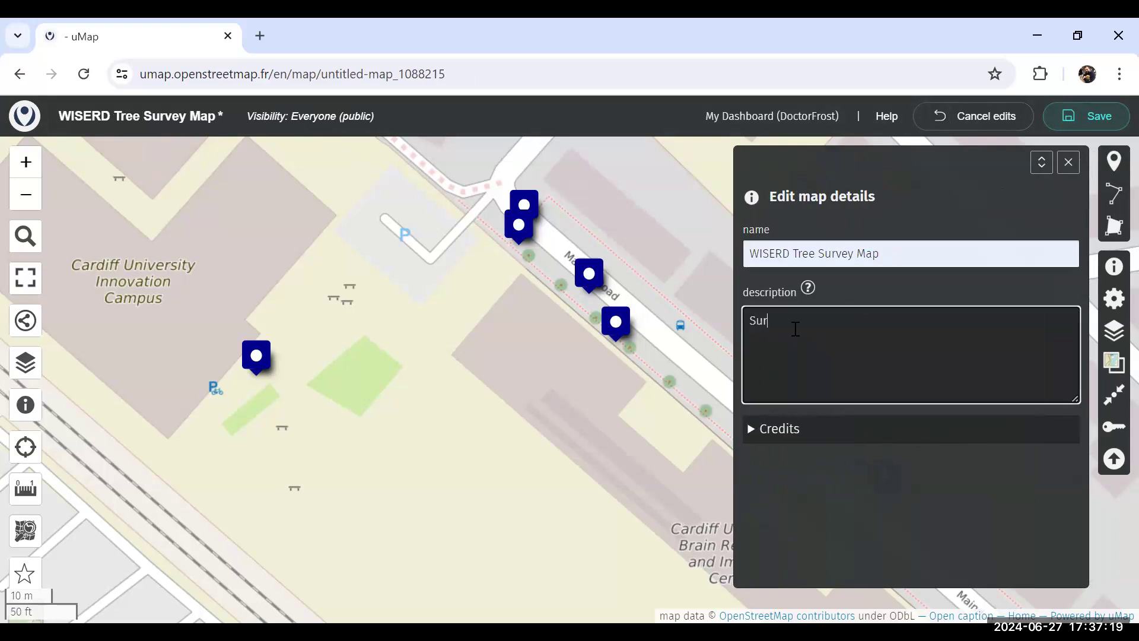
{"action": "type", "text": "vey of trees around the C"}
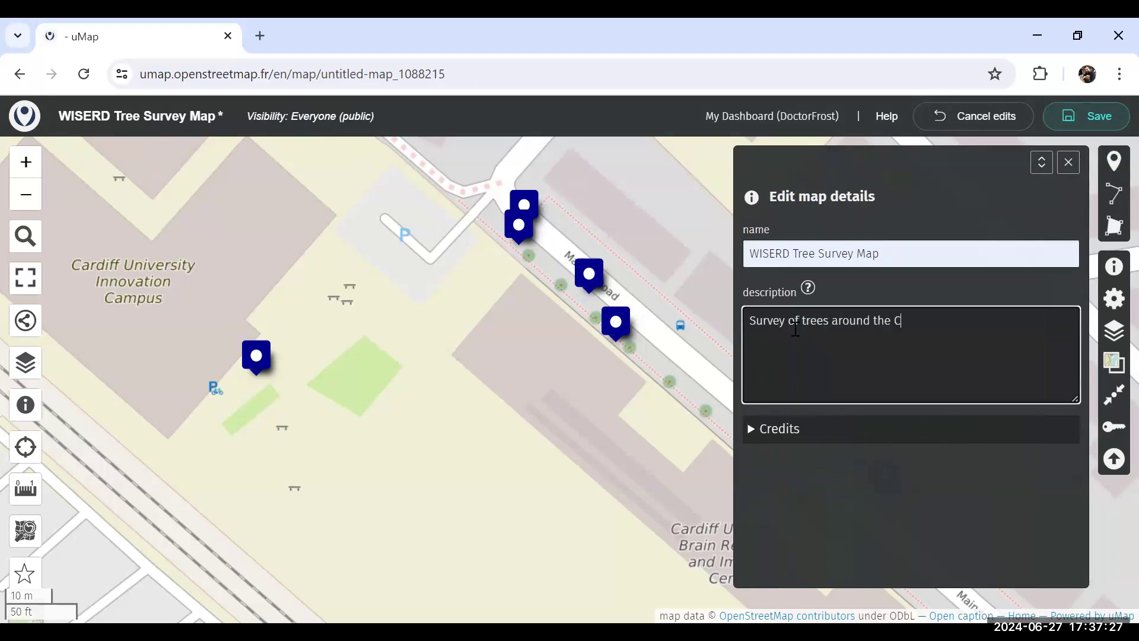
{"action": "type", "text": "ardiff University"}
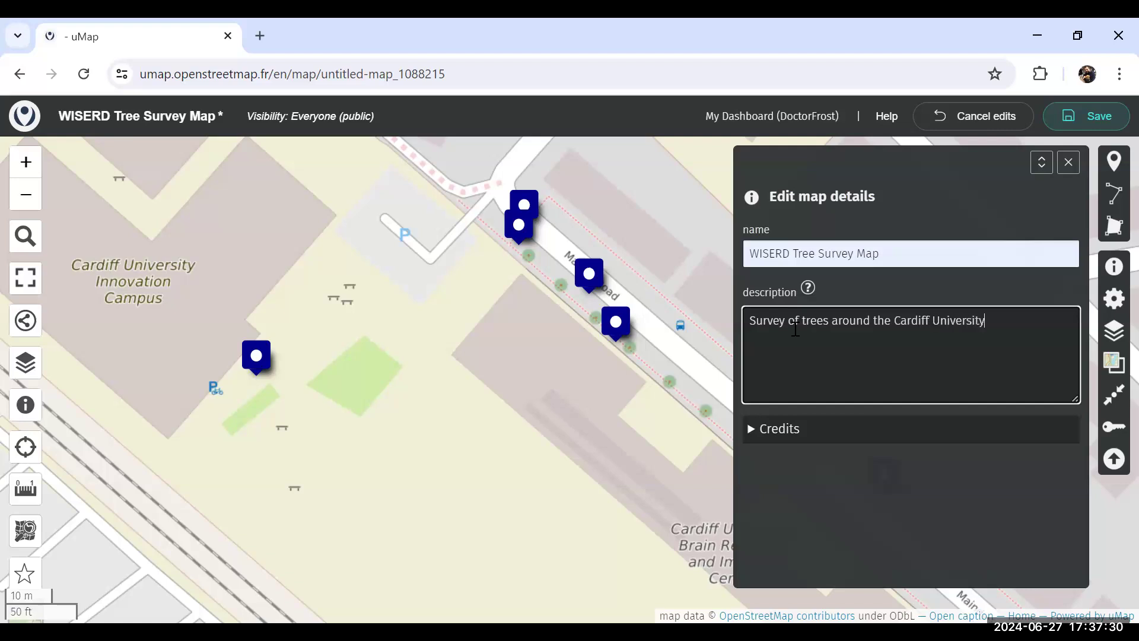
{"action": "type", "text": " SPARK Builid"}
{"action": "key", "text": "BackSpace"}
{"action": "type", "text": "in"}
{"action": "left_click", "coordinate": [1078, 126]}
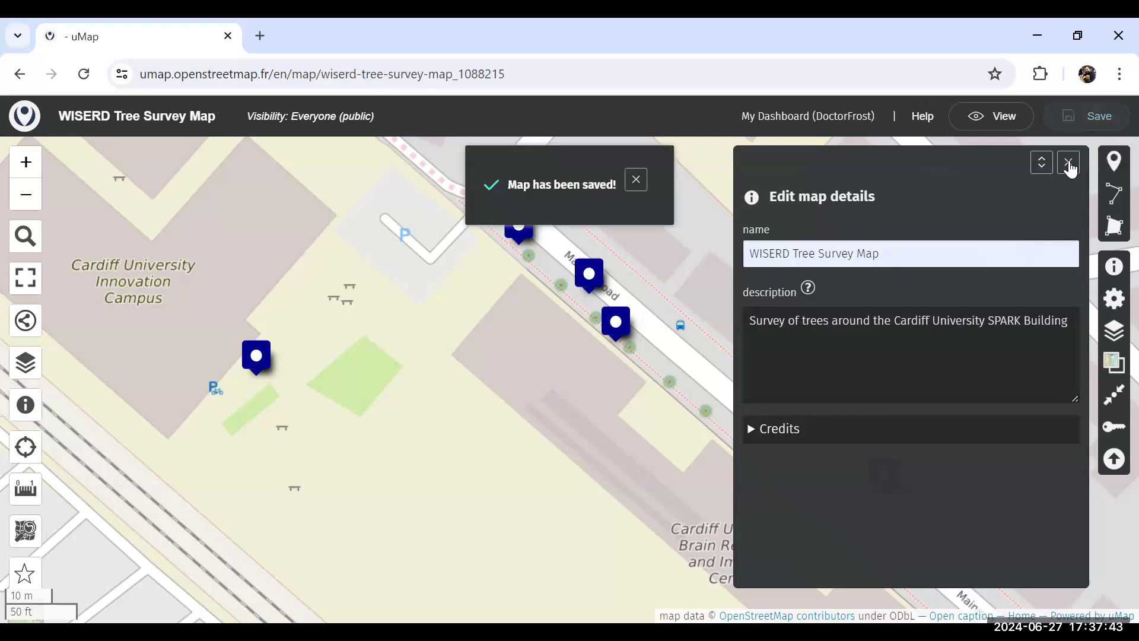
- Close the map details and open the properties of a tree marker on Maindy Road to read its survey fields
{"action": "left_click", "coordinate": [1068, 163]}
{"action": "left_click", "coordinate": [636, 179]}
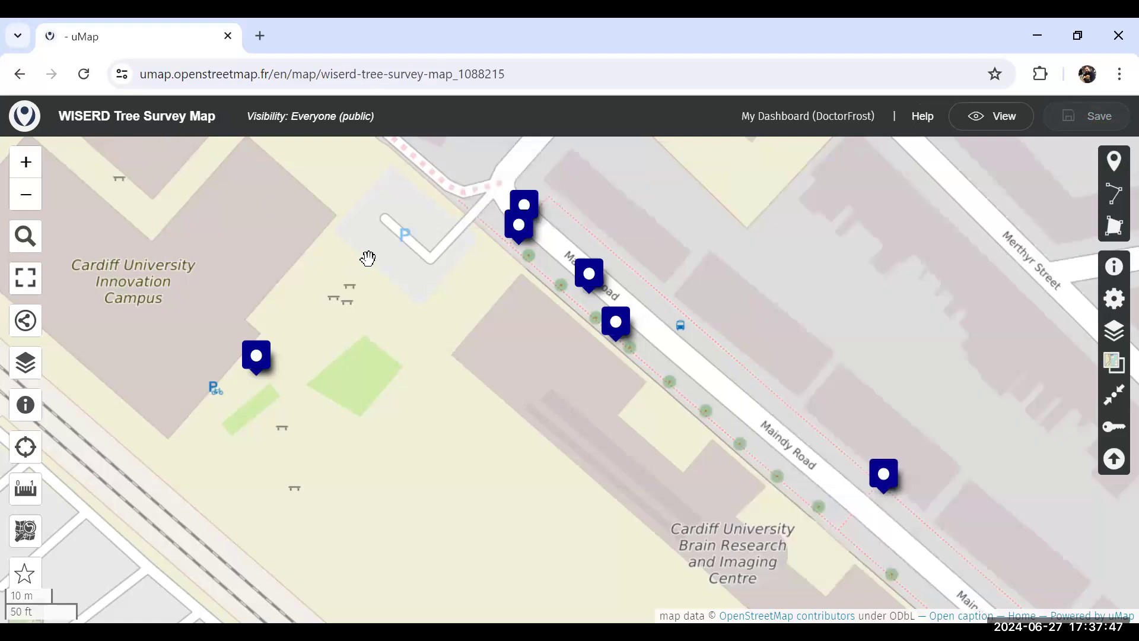
{"action": "left_click", "coordinate": [617, 335]}
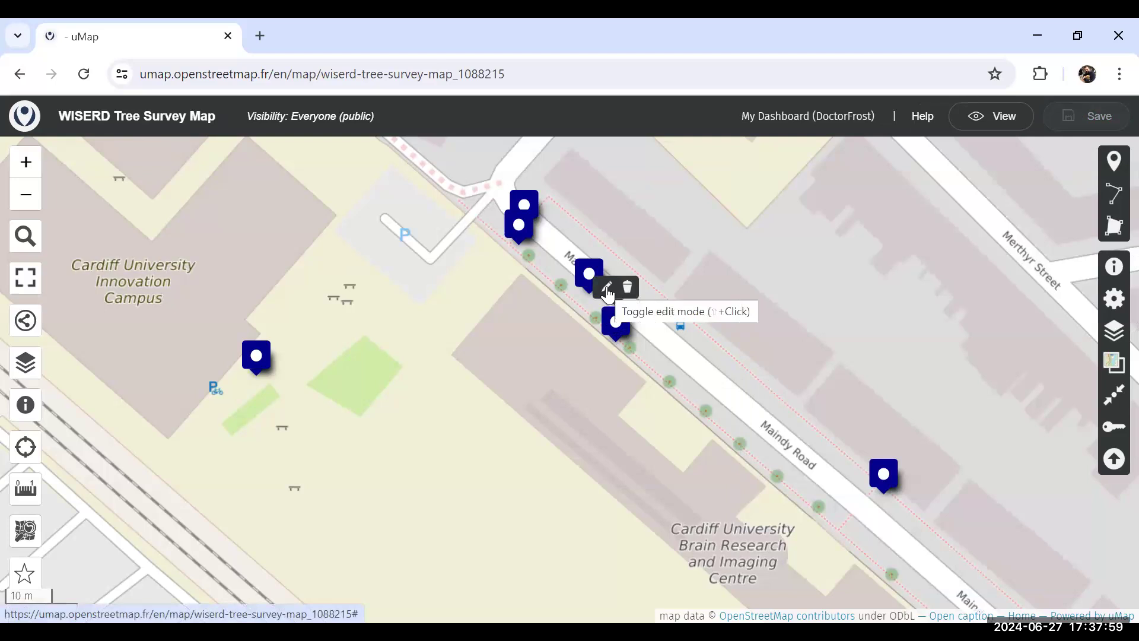
{"action": "left_click", "coordinate": [608, 293]}
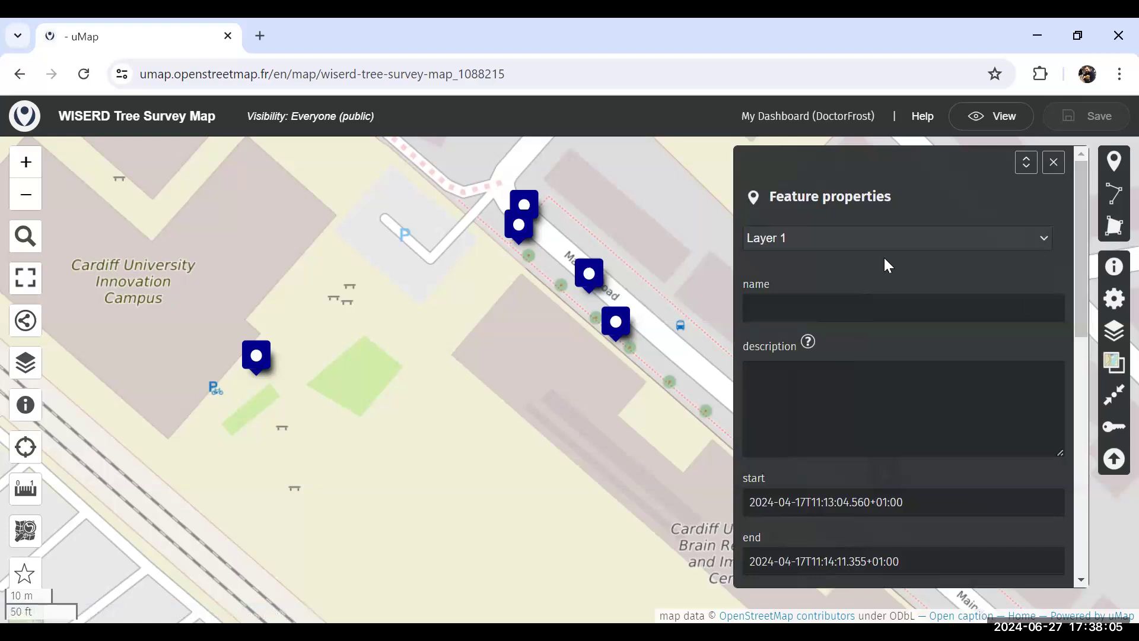
{"action": "left_click_drag", "start_coordinate": [1079, 264], "coordinate": [1086, 408]}
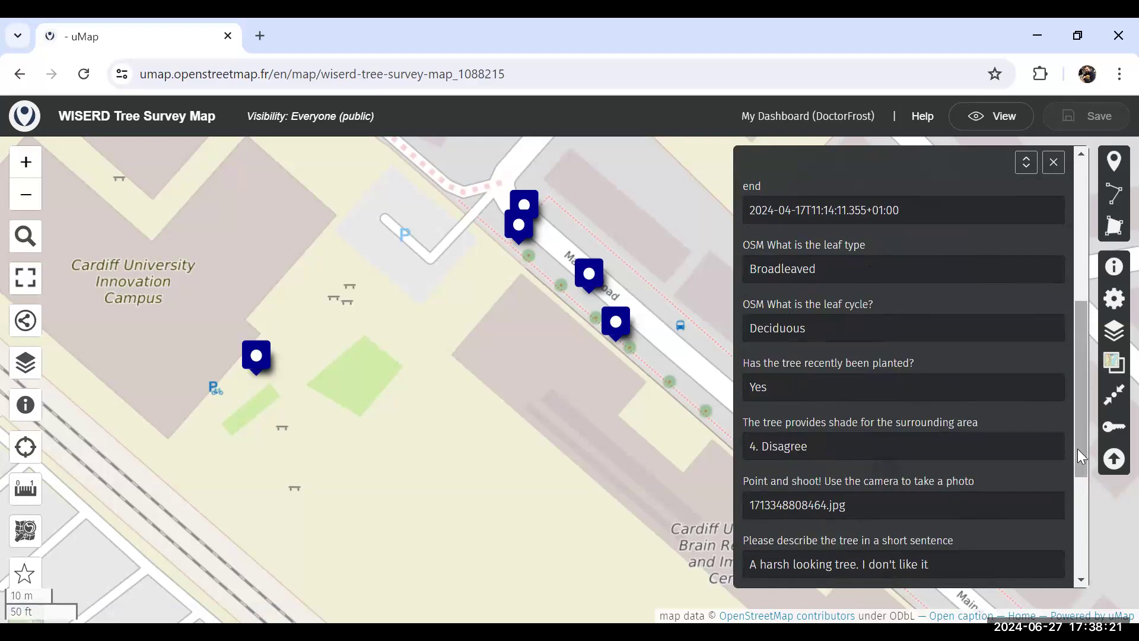
{"action": "left_click_drag", "start_coordinate": [1080, 443], "coordinate": [1075, 514]}
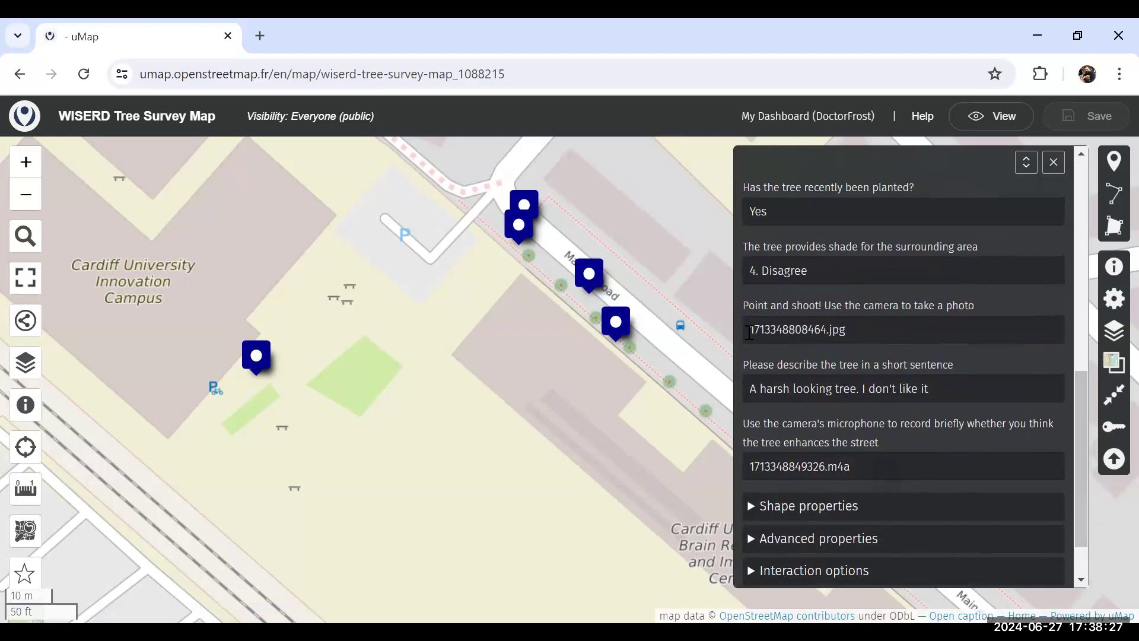
- Examine the marker's photo, audio recording and other survey answers, and close its properties
{"action": "left_click_drag", "start_coordinate": [749, 333], "coordinate": [865, 337]}
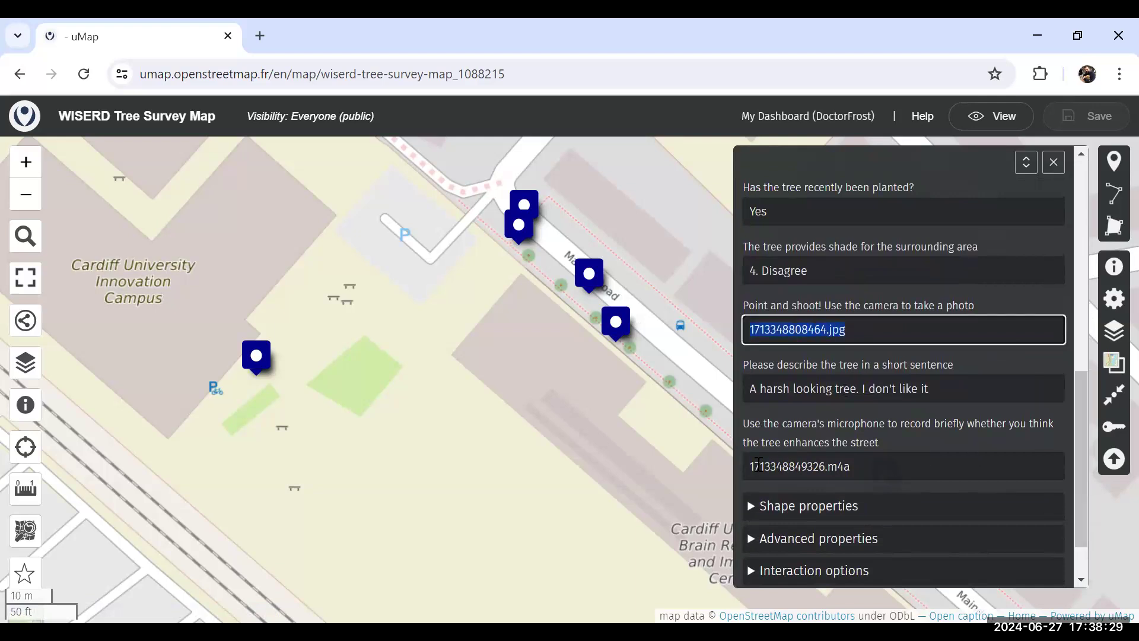
{"action": "left_click_drag", "start_coordinate": [753, 464], "coordinate": [862, 467]}
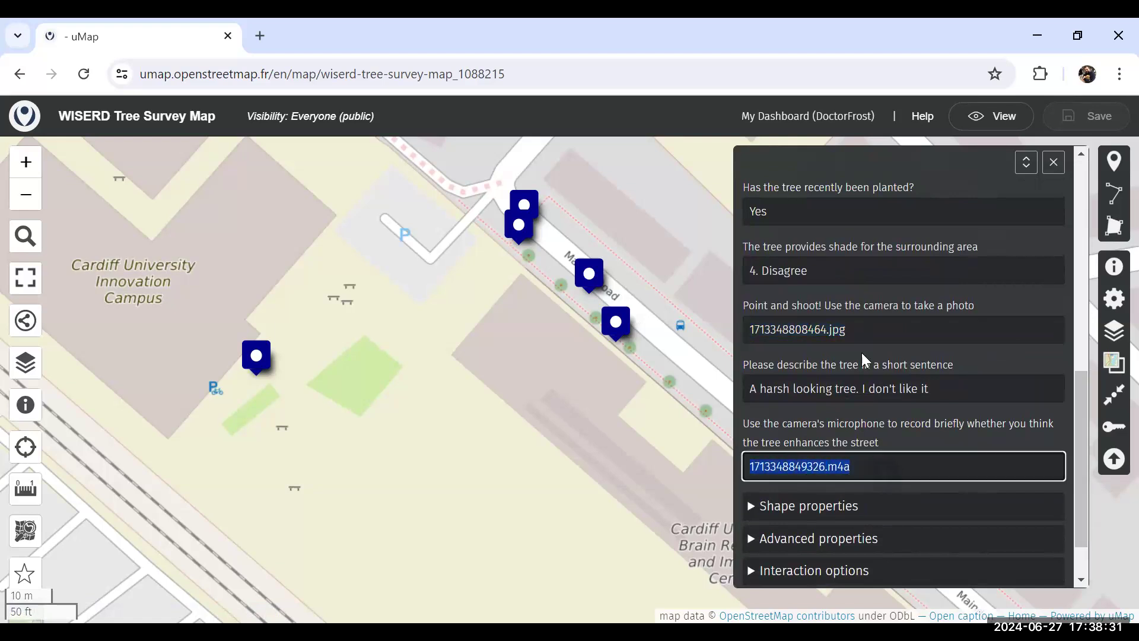
{"action": "left_click_drag", "start_coordinate": [860, 335], "coordinate": [747, 333]}
{"action": "left_click_drag", "start_coordinate": [1079, 421], "coordinate": [1079, 305]}
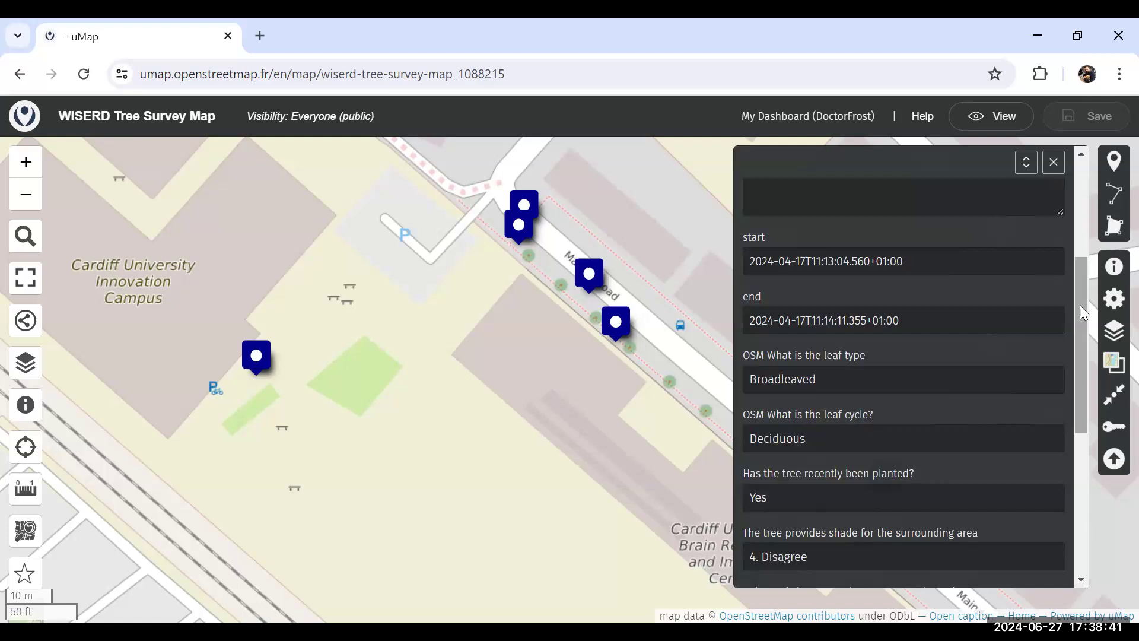
{"action": "left_click_drag", "start_coordinate": [1078, 307], "coordinate": [1081, 373]}
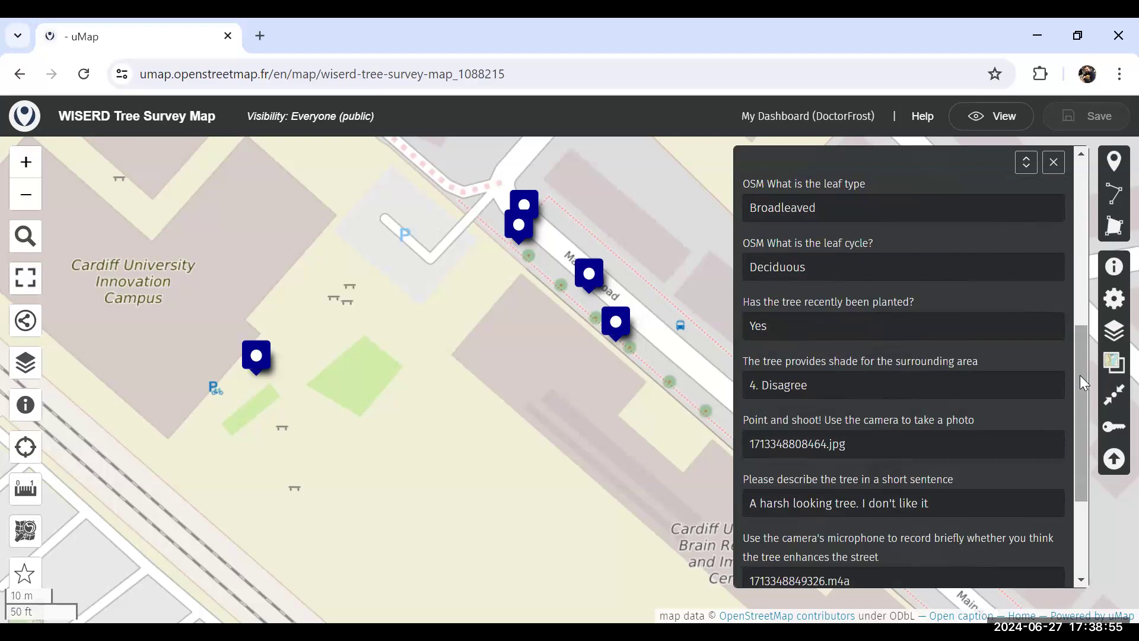
{"action": "left_click", "coordinate": [1054, 163]}
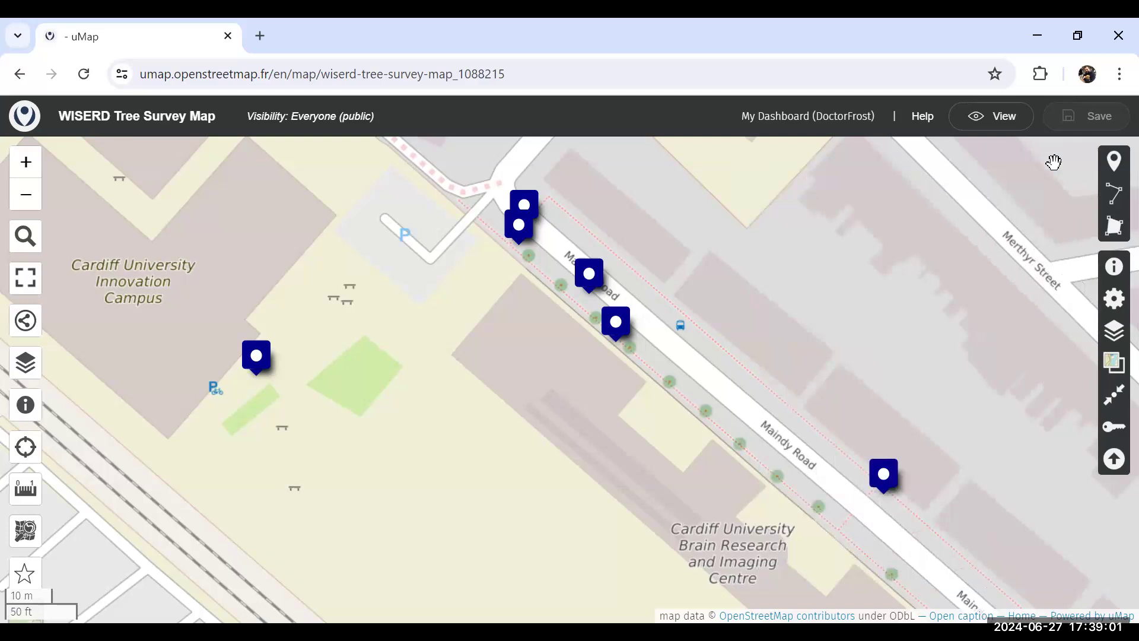
- Open the layer manager, toggle Layer 1's visibility off and on, and zoom the map to the layer's extent
{"action": "left_click", "coordinate": [1115, 335]}
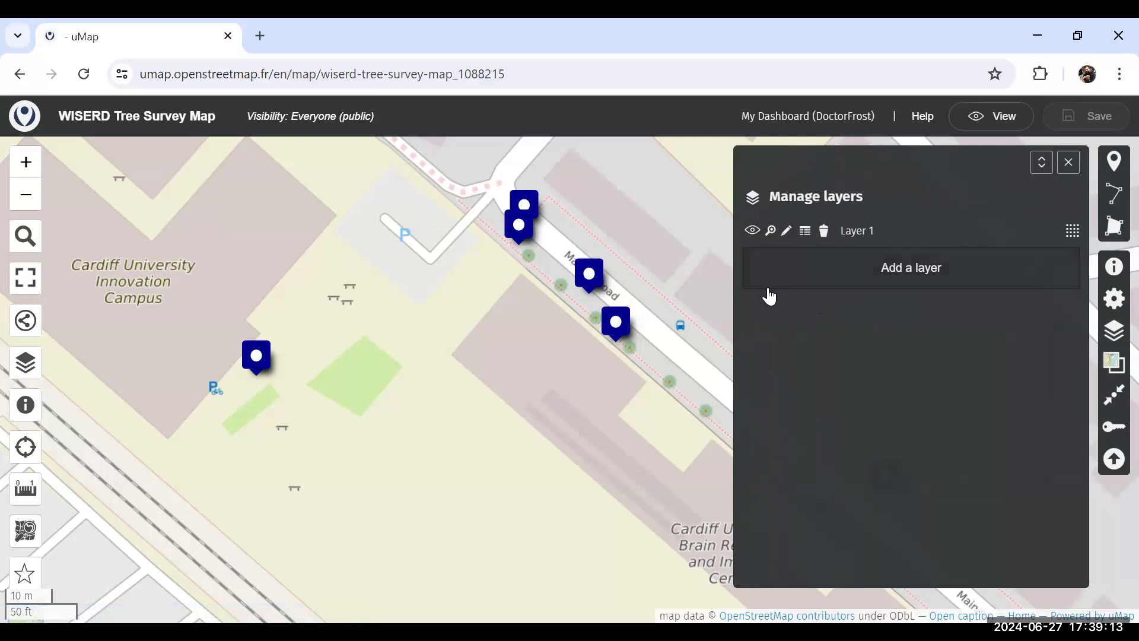
{"action": "left_click", "coordinate": [753, 231]}
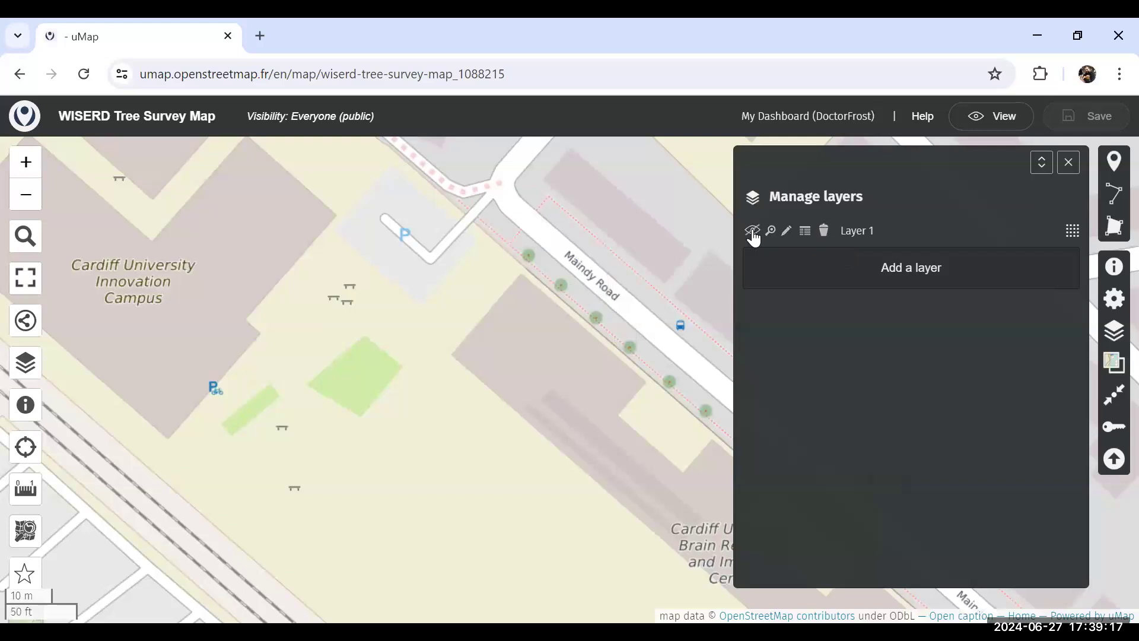
{"action": "left_click", "coordinate": [752, 231]}
{"action": "left_click", "coordinate": [752, 231]}
{"action": "left_click", "coordinate": [753, 231]}
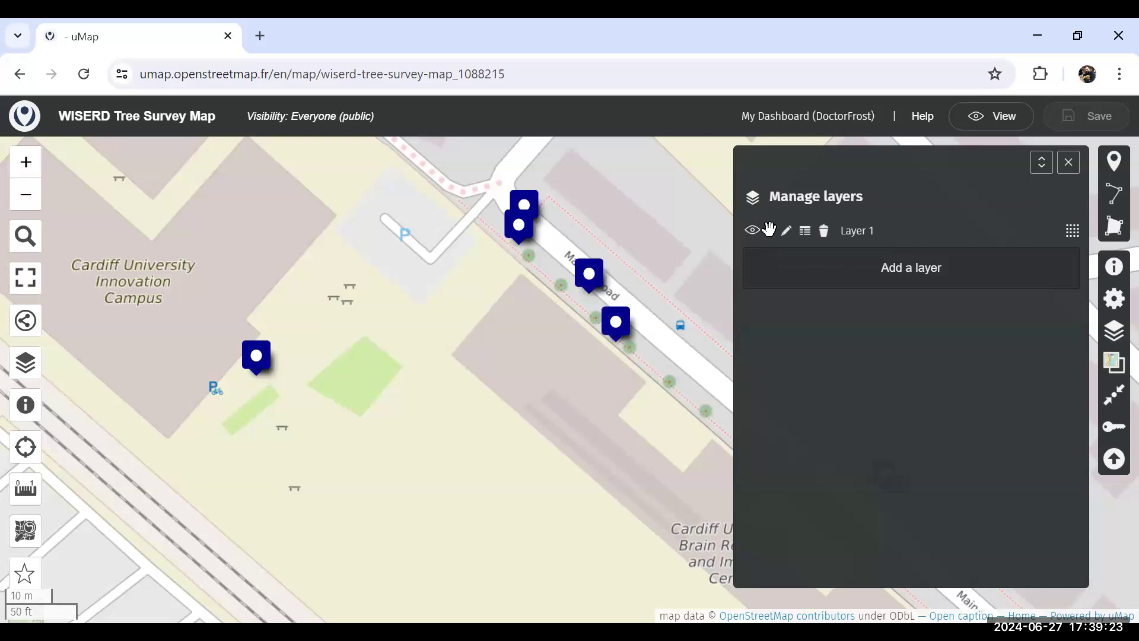
{"action": "left_click", "coordinate": [771, 231]}
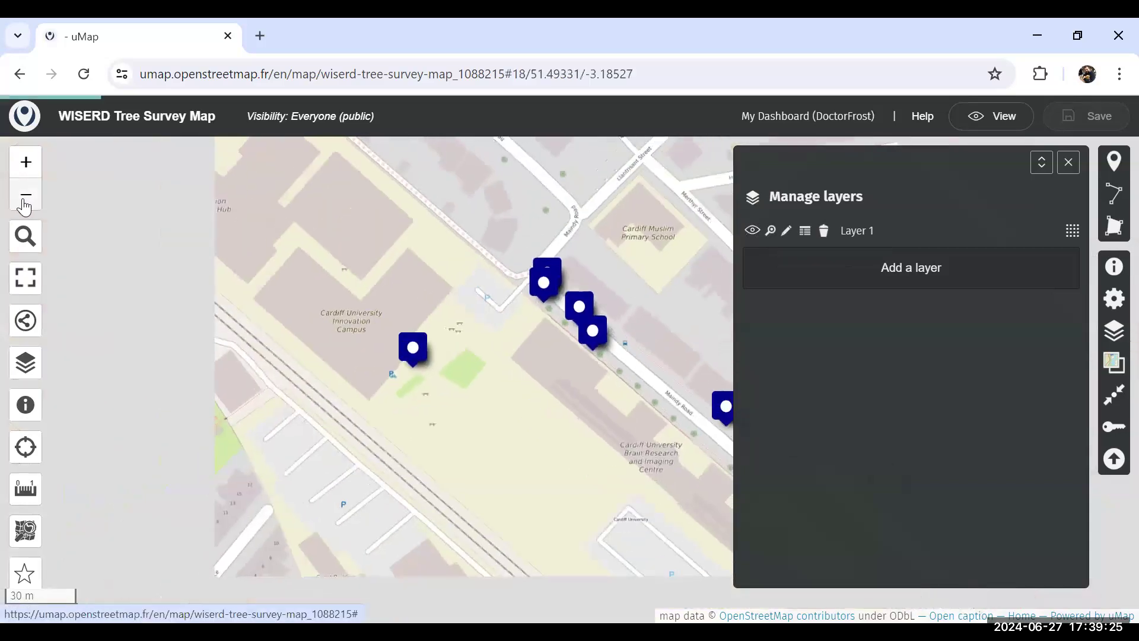
{"action": "left_click", "coordinate": [771, 232]}
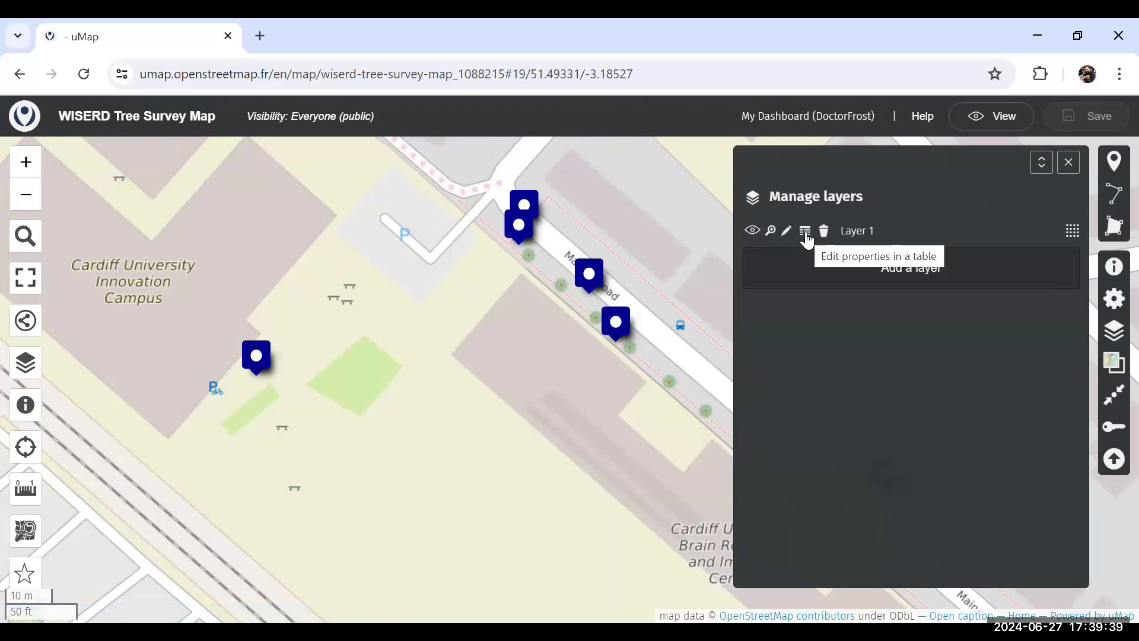
- Open Layer 1's properties as a table and delete the "end" and "start" properties from all features
{"action": "left_click", "coordinate": [806, 232]}
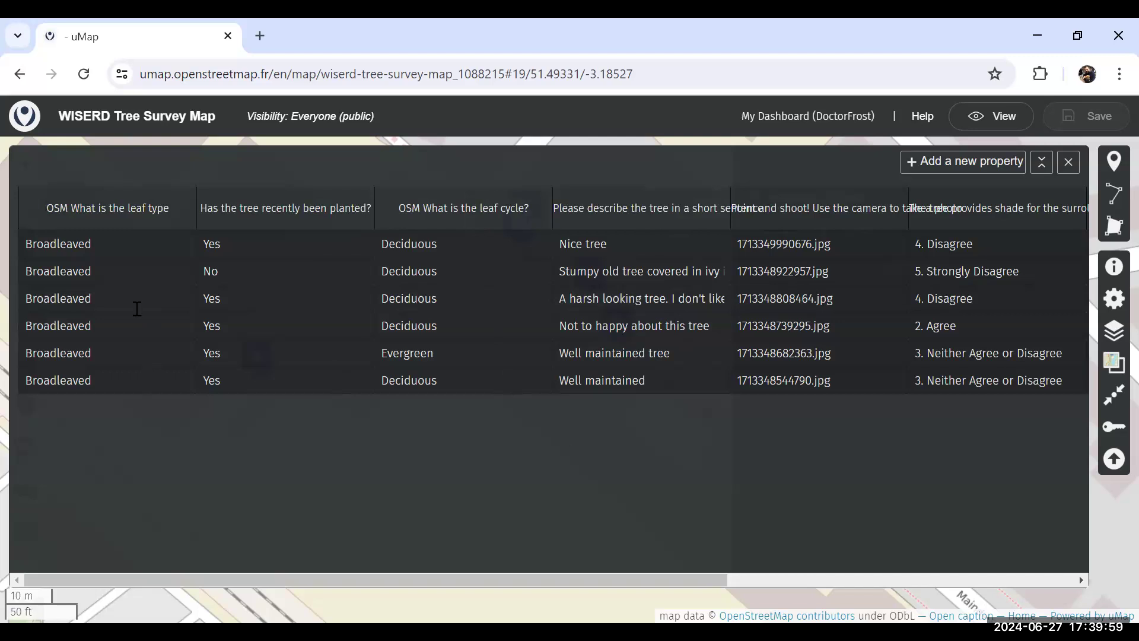
{"action": "mouse_move", "coordinate": [135, 218]}
{"action": "mouse_move", "coordinate": [266, 223]}
{"action": "left_click", "coordinate": [753, 580]}
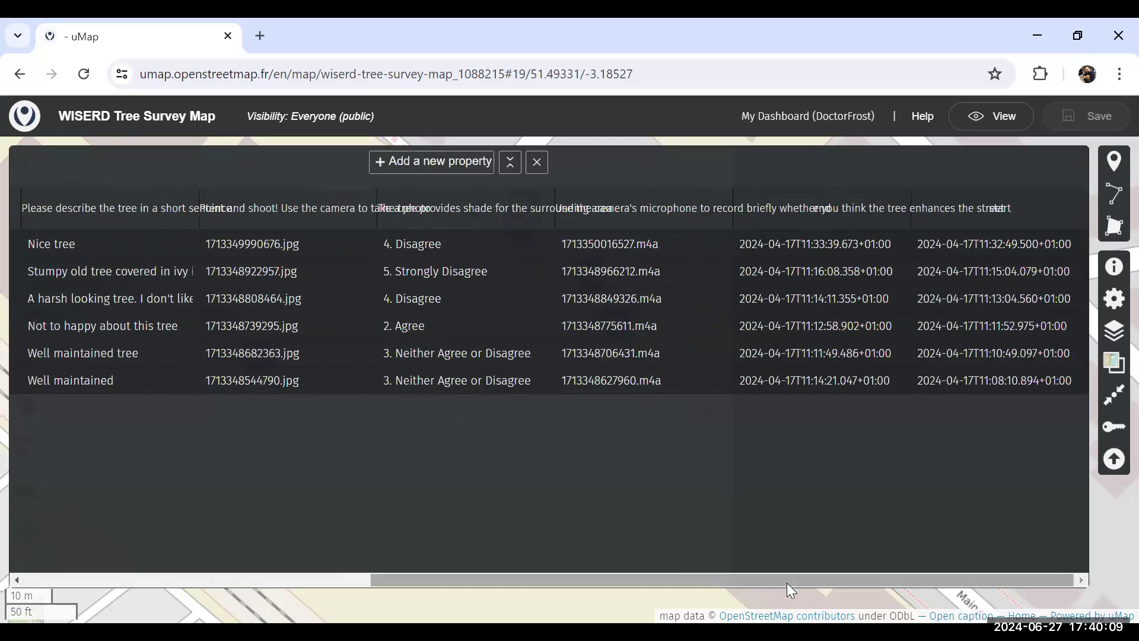
{"action": "mouse_move", "coordinate": [788, 221]}
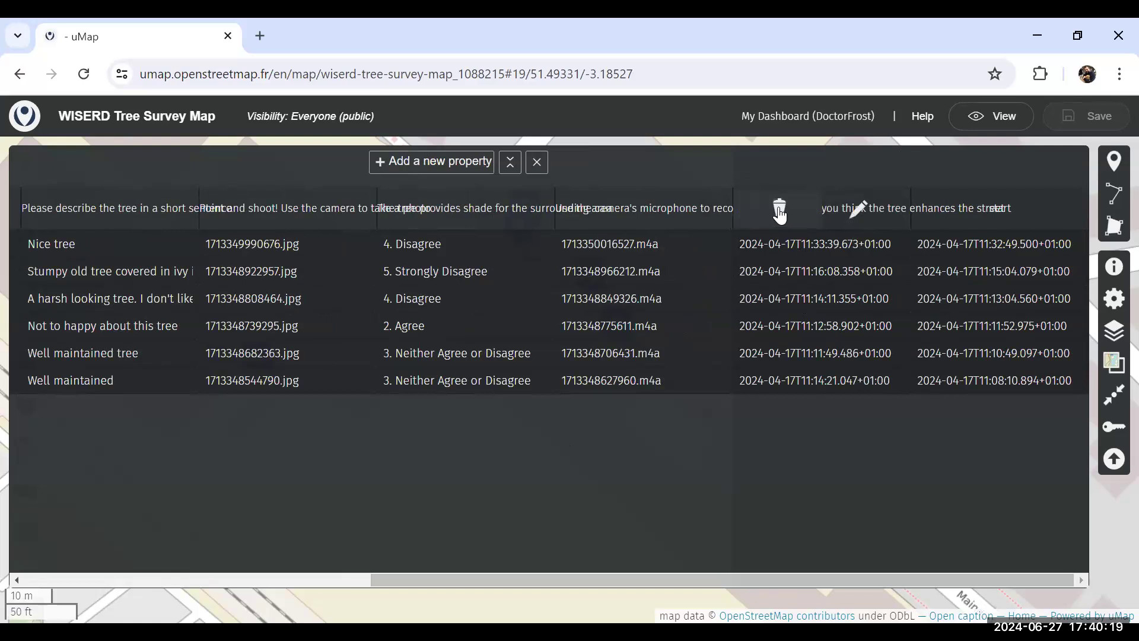
{"action": "left_click", "coordinate": [779, 211]}
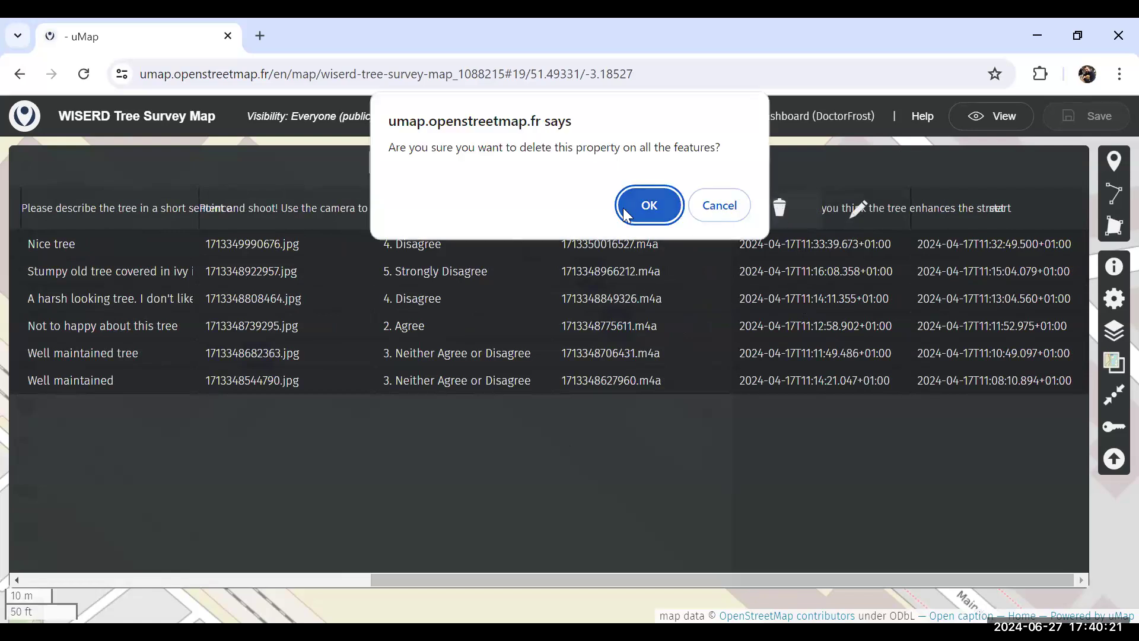
{"action": "left_click", "coordinate": [643, 206]}
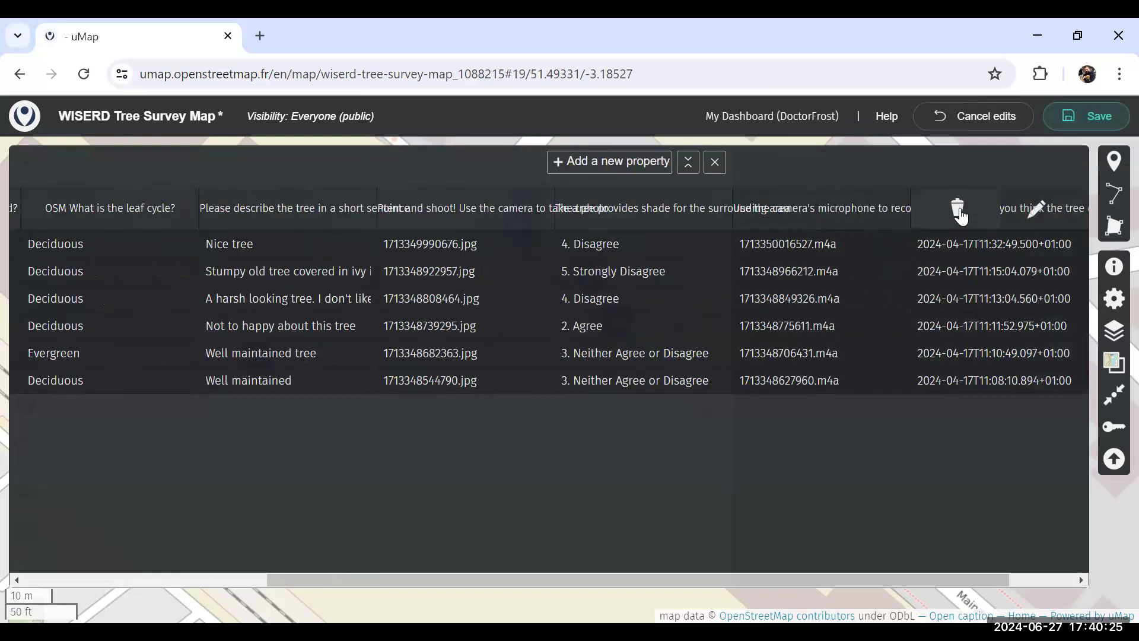
{"action": "left_click", "coordinate": [959, 210]}
{"action": "left_click", "coordinate": [650, 205]}
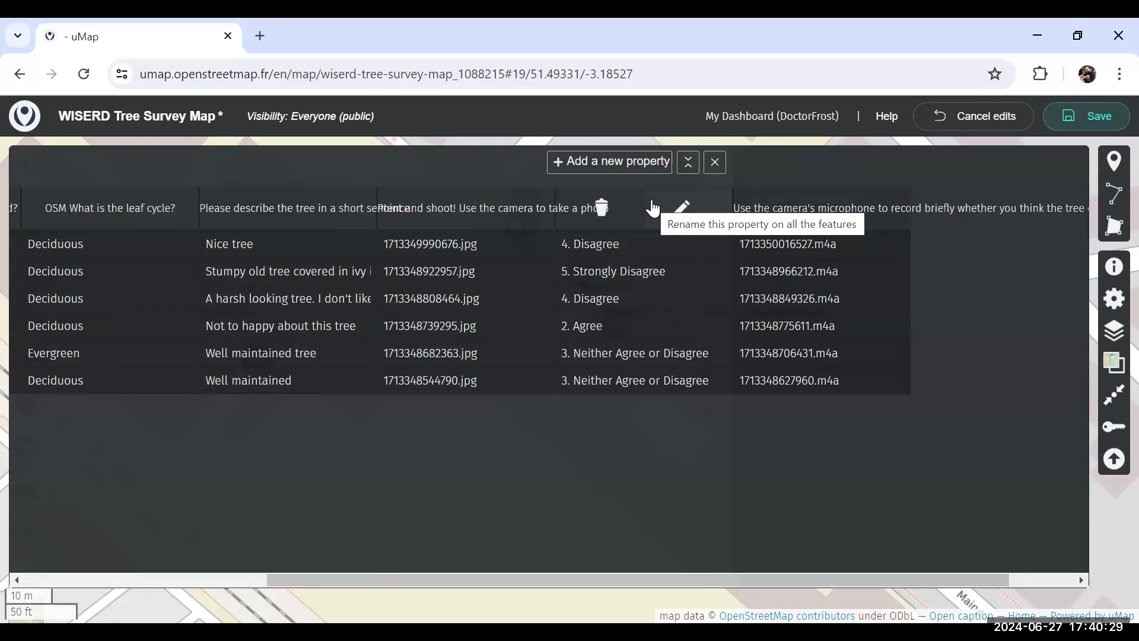
{"action": "left_click", "coordinate": [1016, 579]}
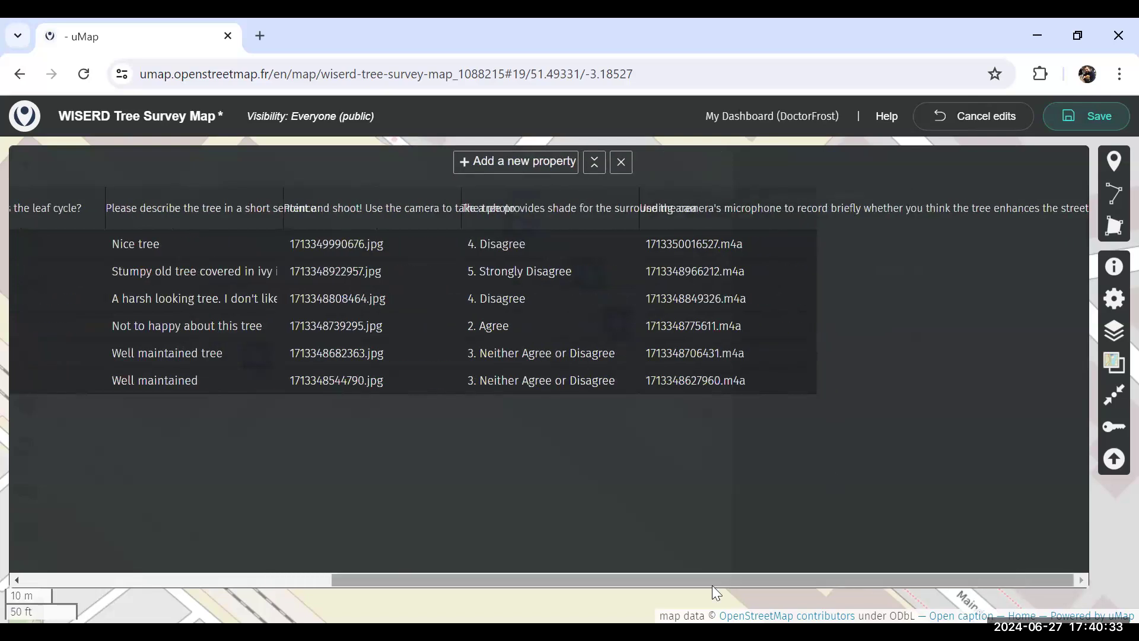
{"action": "left_click", "coordinate": [279, 580]}
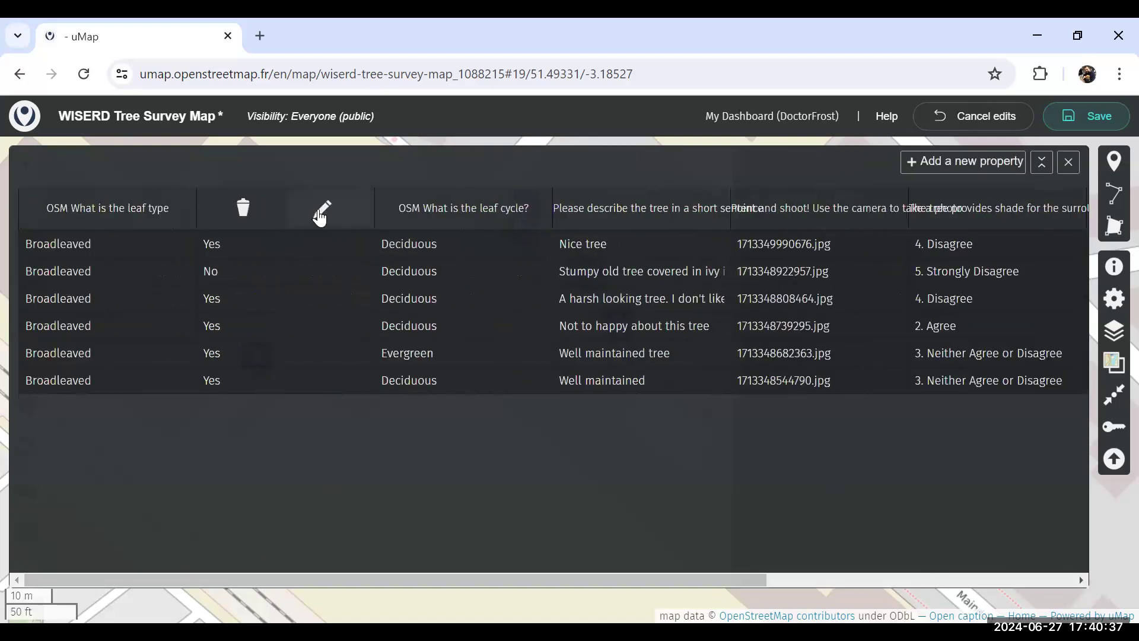
{"action": "left_click", "coordinate": [320, 214]}
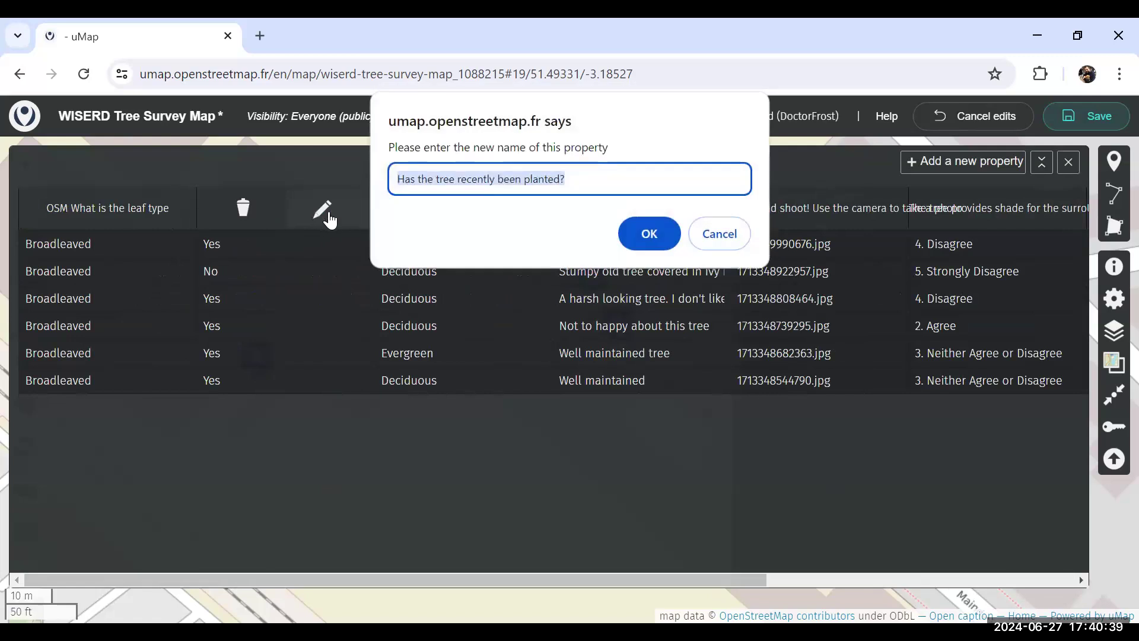
{"action": "left_click", "coordinate": [719, 234]}
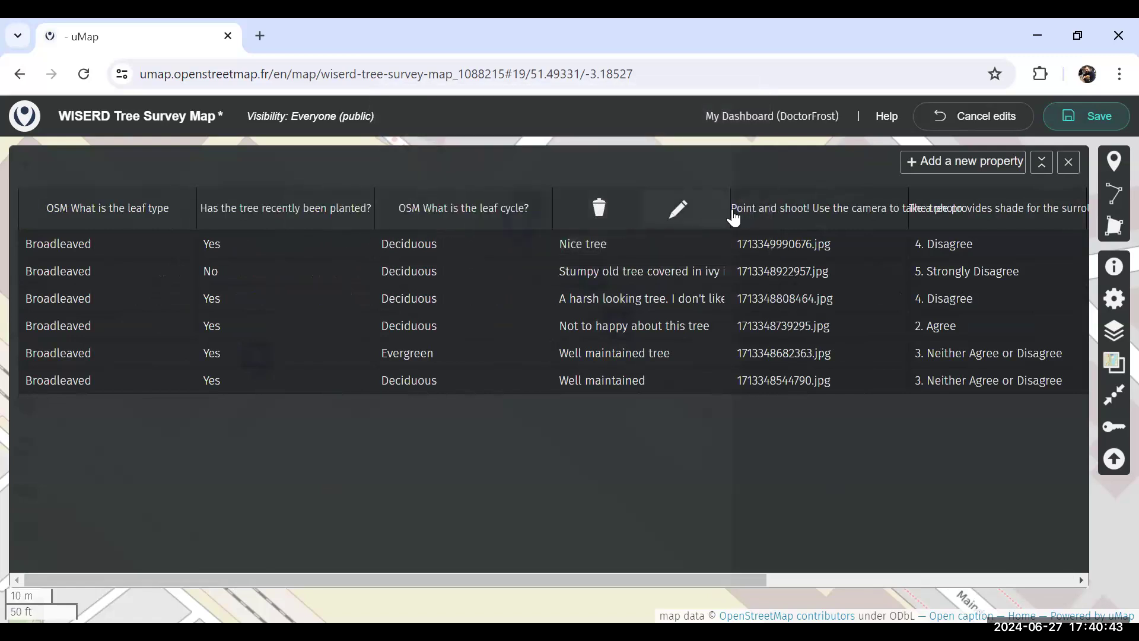
- Rename the property "Point and shoot! Use the camera to take a photo" as "Photo of Tree" on all features
{"action": "left_click_drag", "start_coordinate": [393, 579], "coordinate": [611, 561]}
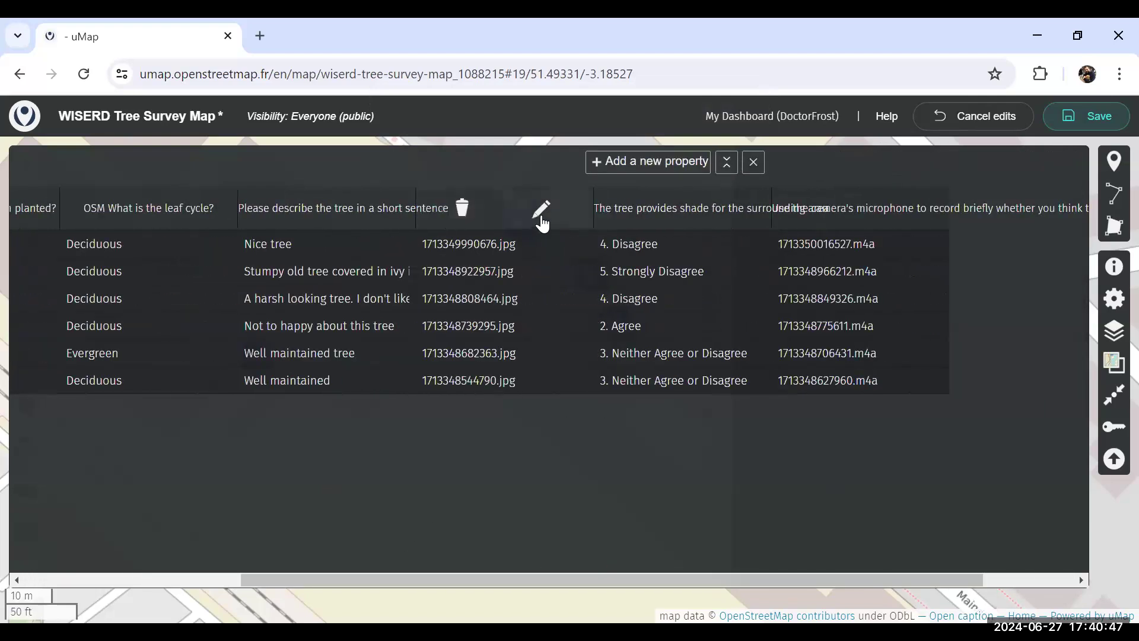
{"action": "left_click", "coordinate": [540, 213]}
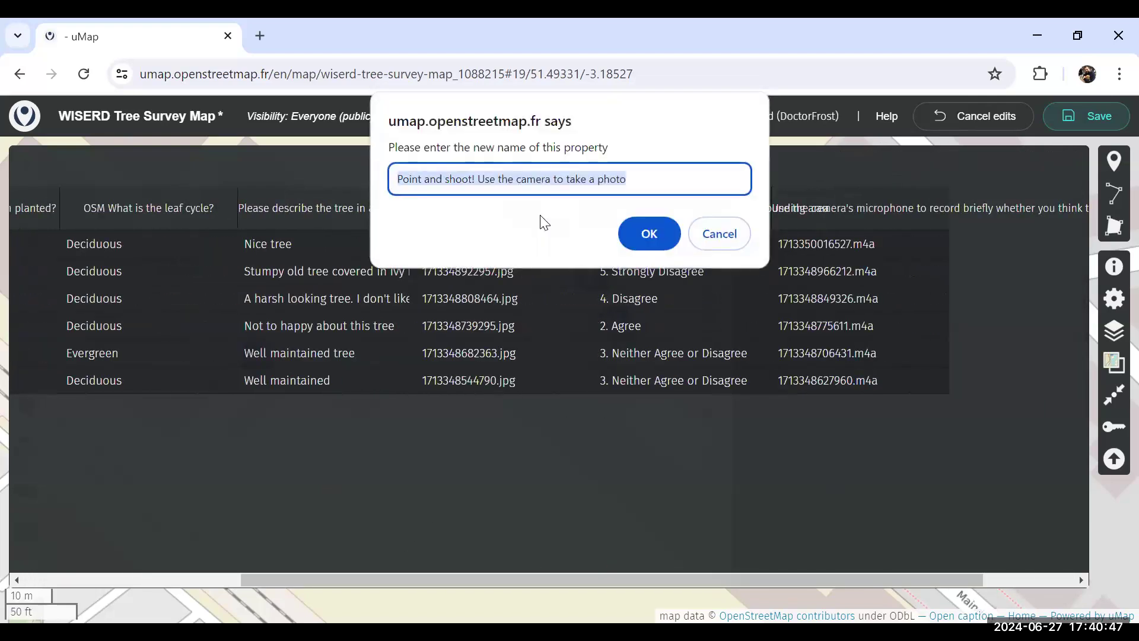
{"action": "left_click", "coordinate": [639, 174]}
{"action": "triple_click", "coordinate": [651, 173]}
{"action": "type", "text": "Pho"}
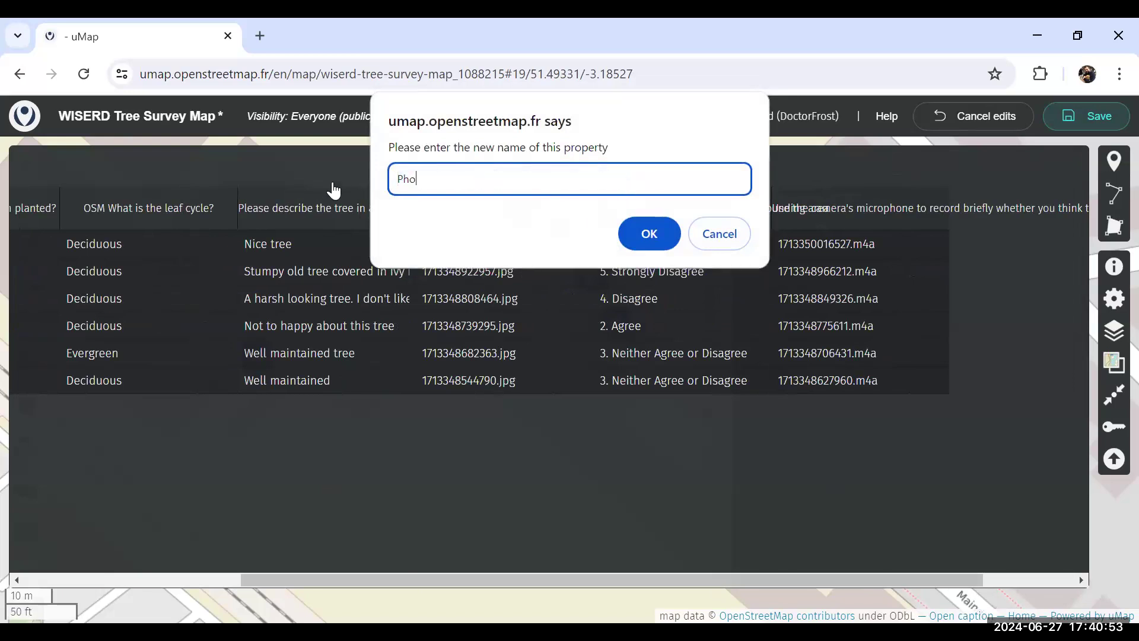
{"action": "type", "text": "to of Tree"}
{"action": "left_click", "coordinate": [653, 234]}
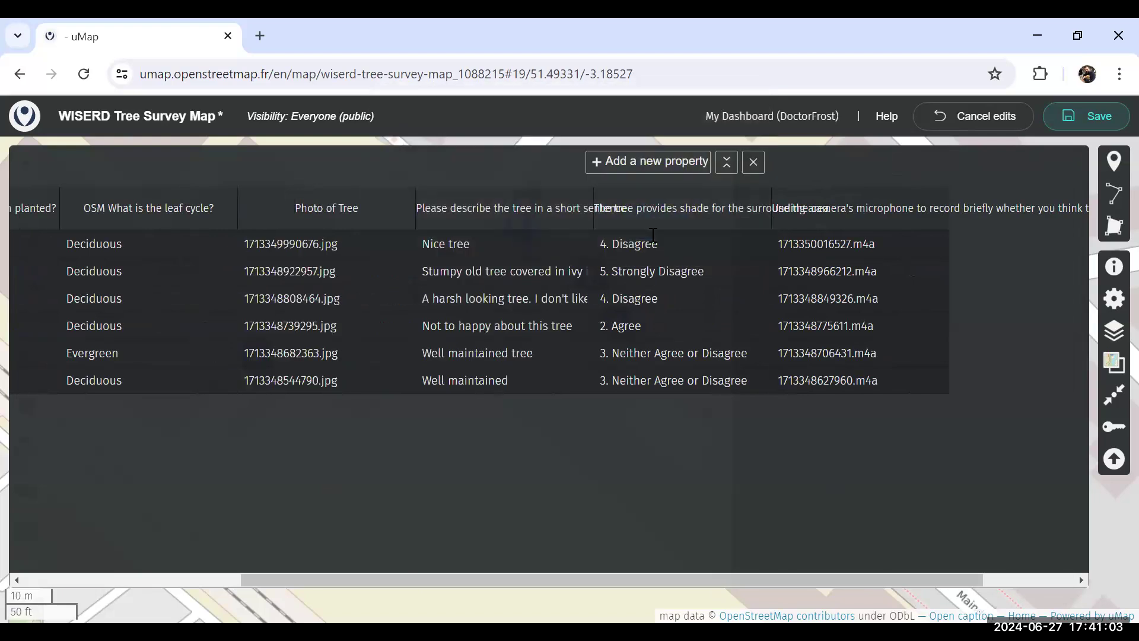
- Try editing the second tree's leaf cycle value by removing its last letter and restoring it to "Deciduous"
{"action": "left_click", "coordinate": [129, 271]}
{"action": "key", "text": "BackSpace"}
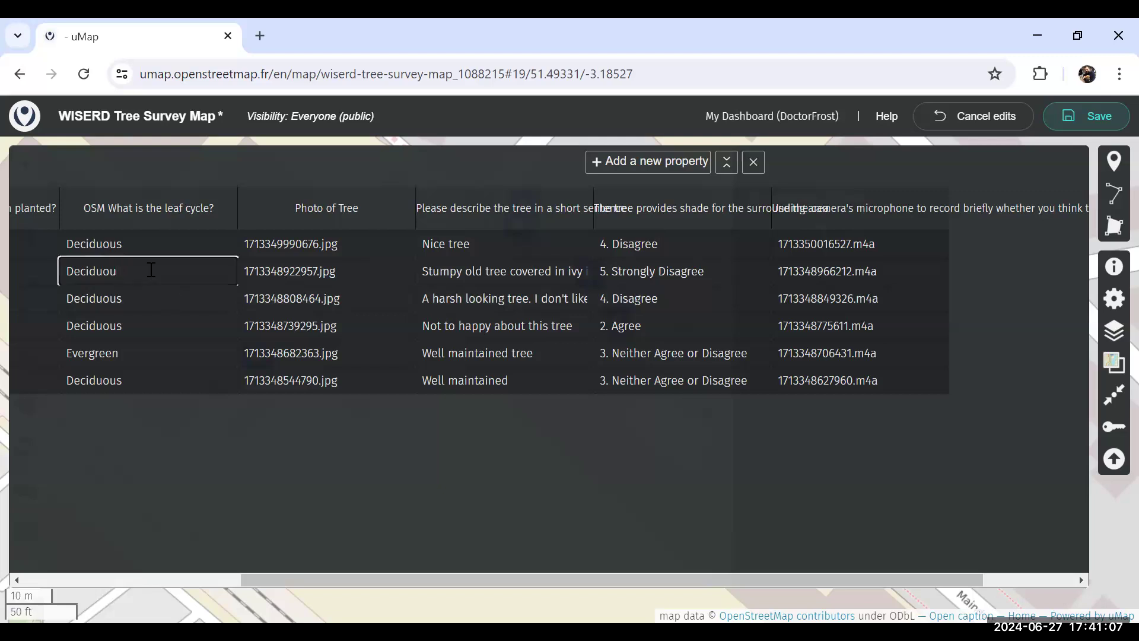
{"action": "type", "text": "s"}
{"action": "left_click", "coordinate": [140, 296]}
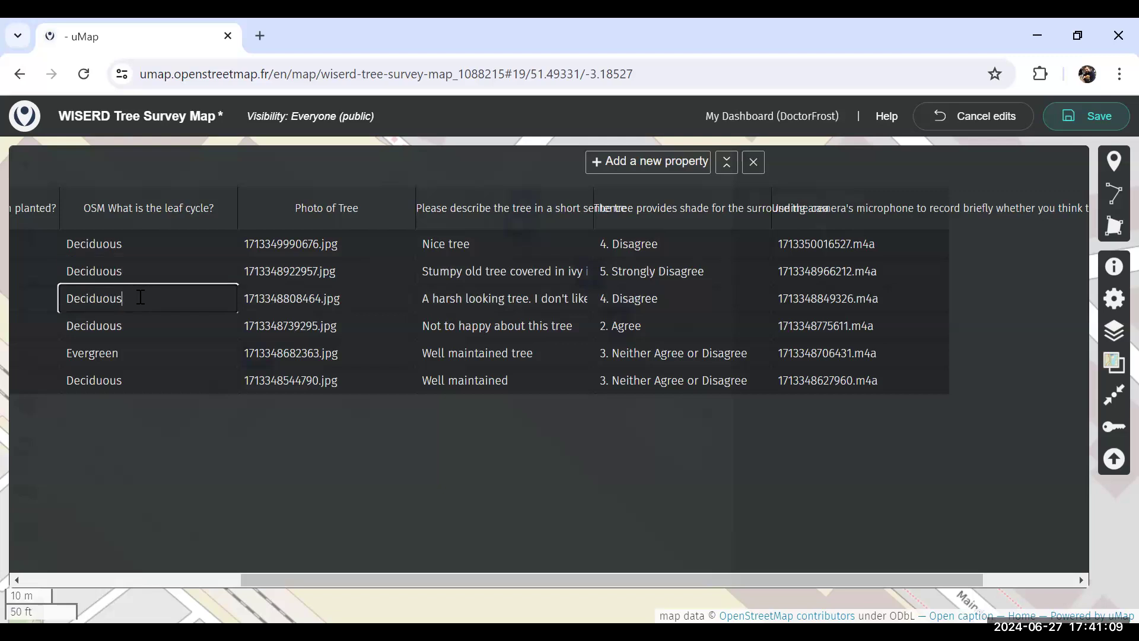
- Add a new property named "Tree is in a private garden" to the layer's table
{"action": "left_click_drag", "start_coordinate": [717, 585], "coordinate": [444, 584]}
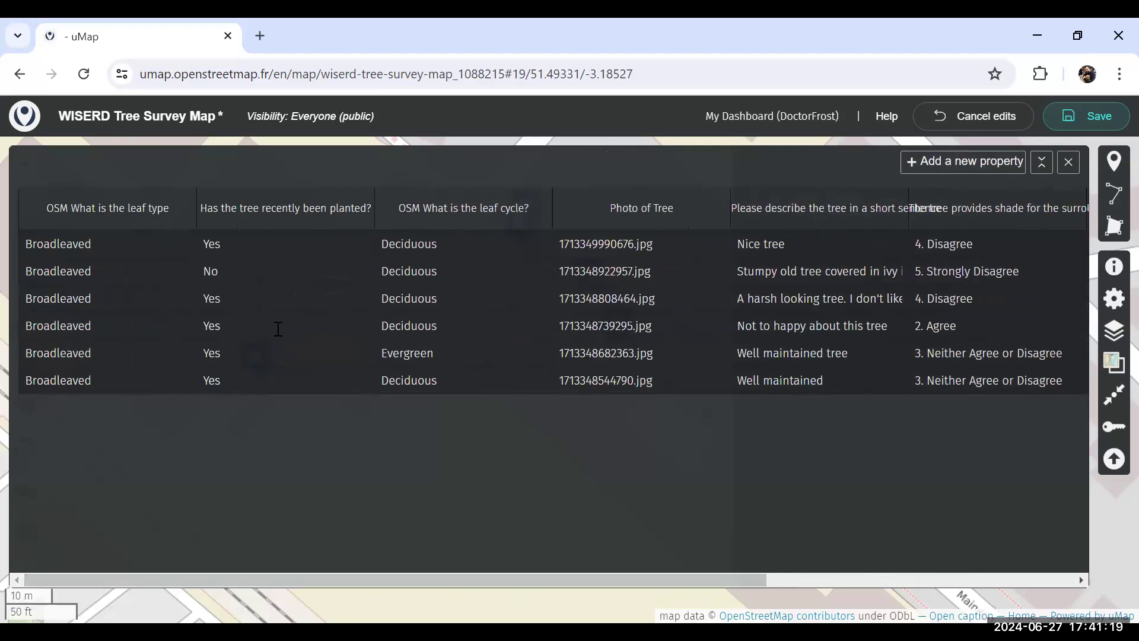
{"action": "left_click", "coordinate": [946, 170]}
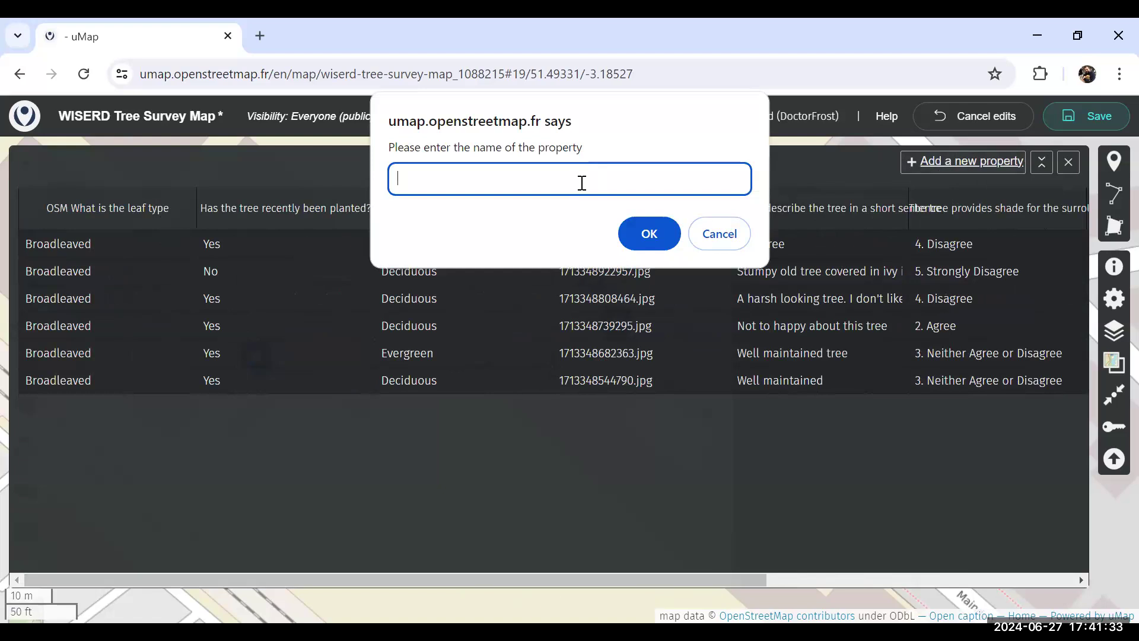
{"action": "type", "text": "Tree is in a private garden"}
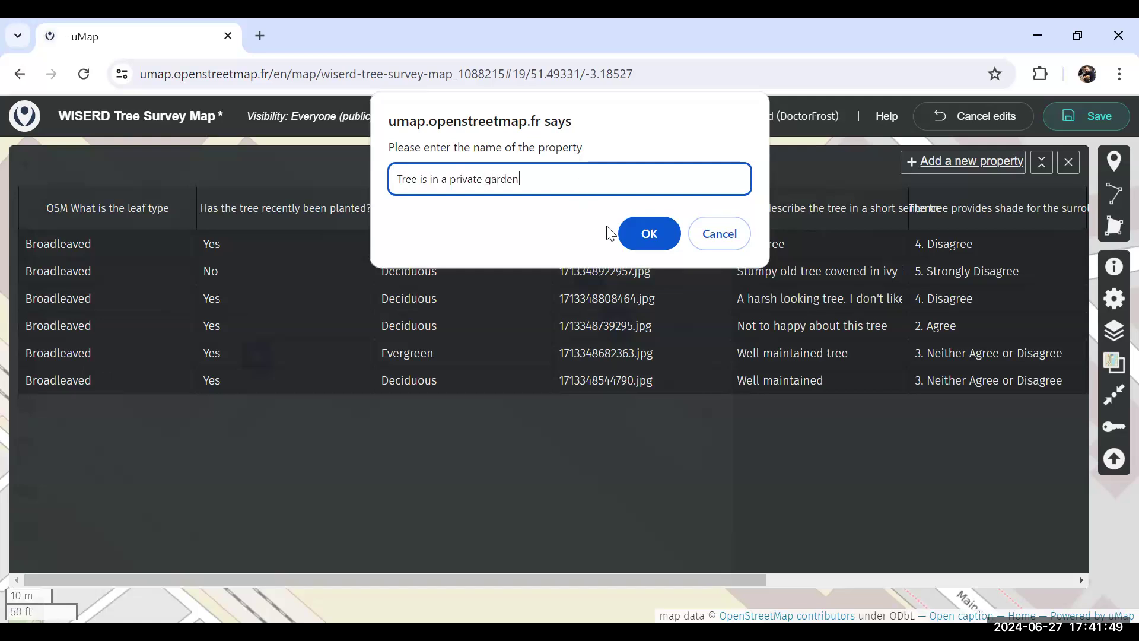
{"action": "left_click", "coordinate": [649, 239]}
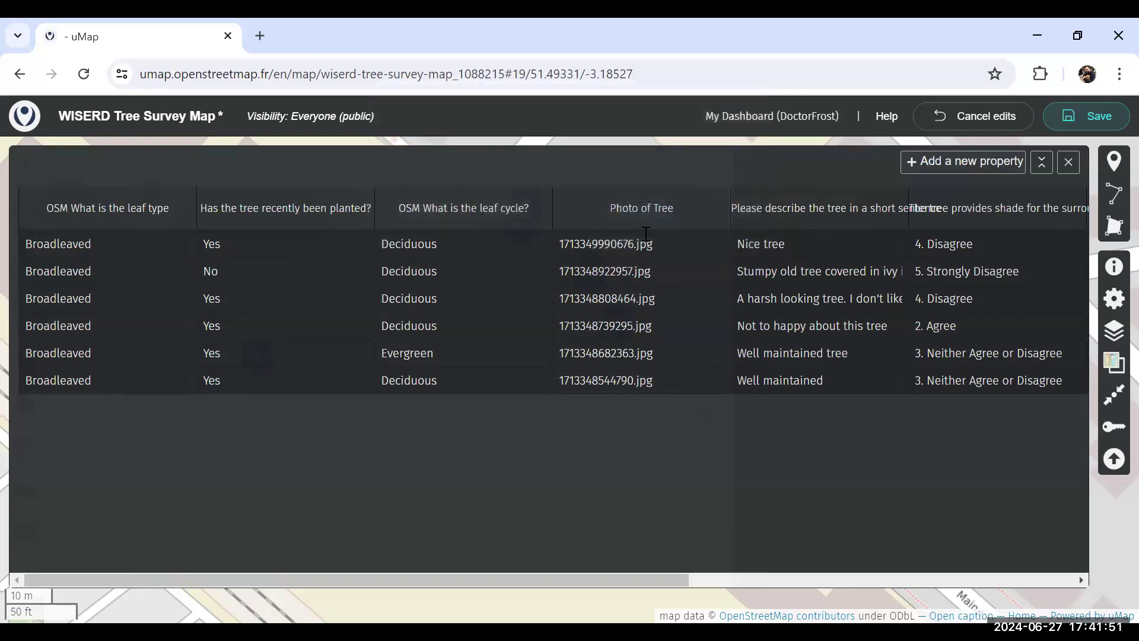
- Bring the "Tree is in a private garden" column into view and look through its empty cells tree by tree
{"action": "left_click_drag", "start_coordinate": [324, 578], "coordinate": [649, 553]}
{"action": "mouse_move", "coordinate": [549, 204]}
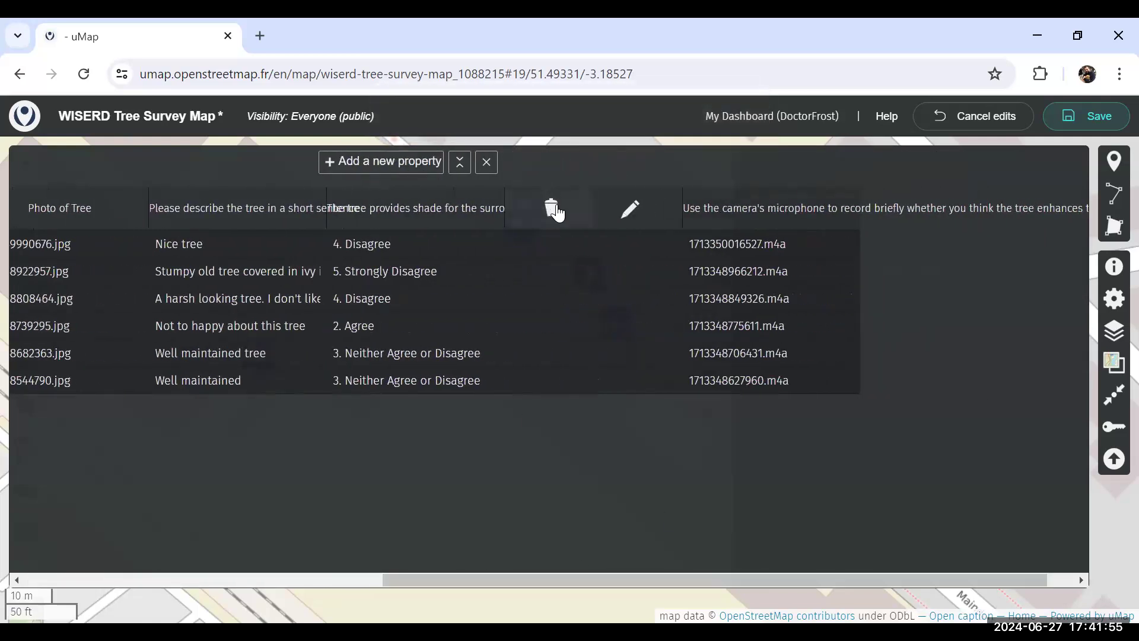
{"action": "left_click", "coordinate": [580, 244]}
{"action": "left_click", "coordinate": [535, 276]}
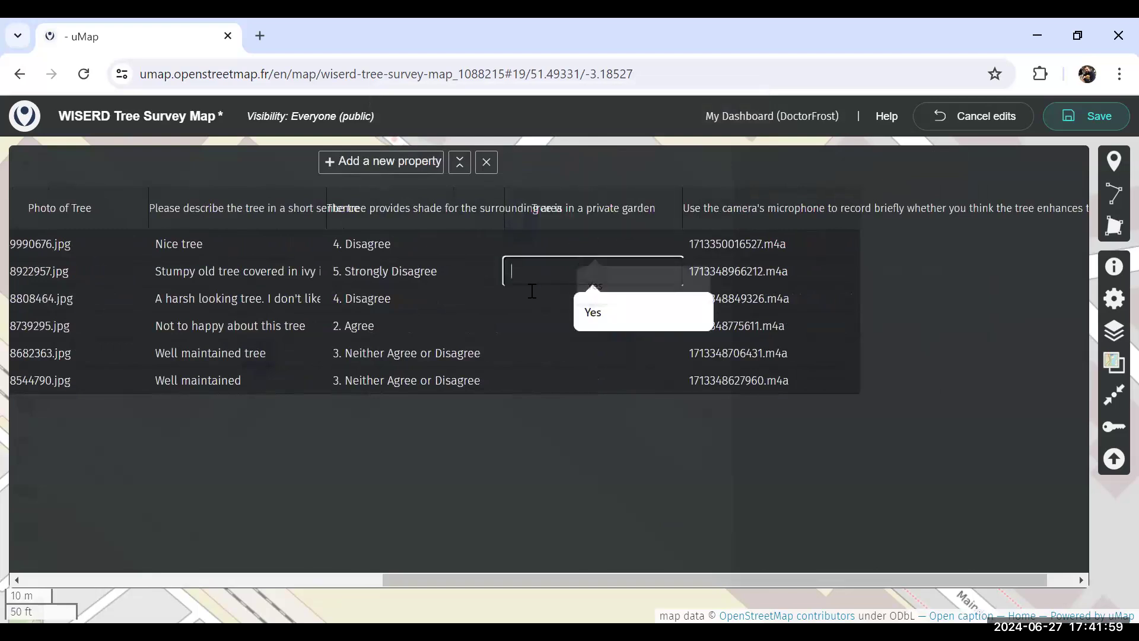
{"action": "left_click", "coordinate": [532, 303]}
{"action": "left_click", "coordinate": [533, 328]}
{"action": "left_click", "coordinate": [534, 351]}
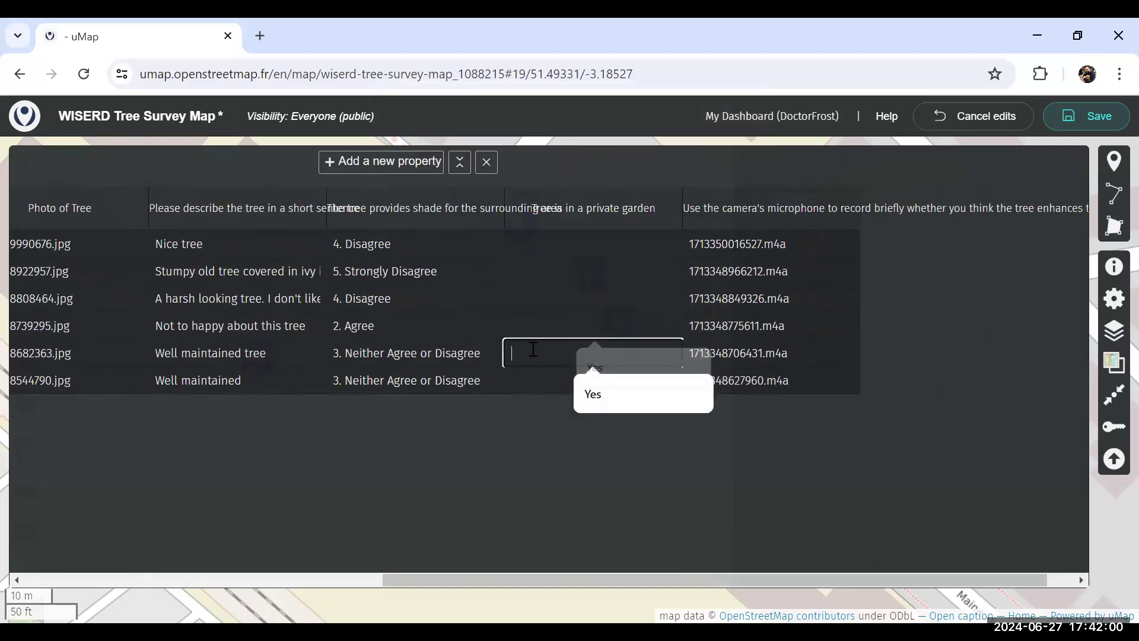
{"action": "left_click", "coordinate": [534, 381]}
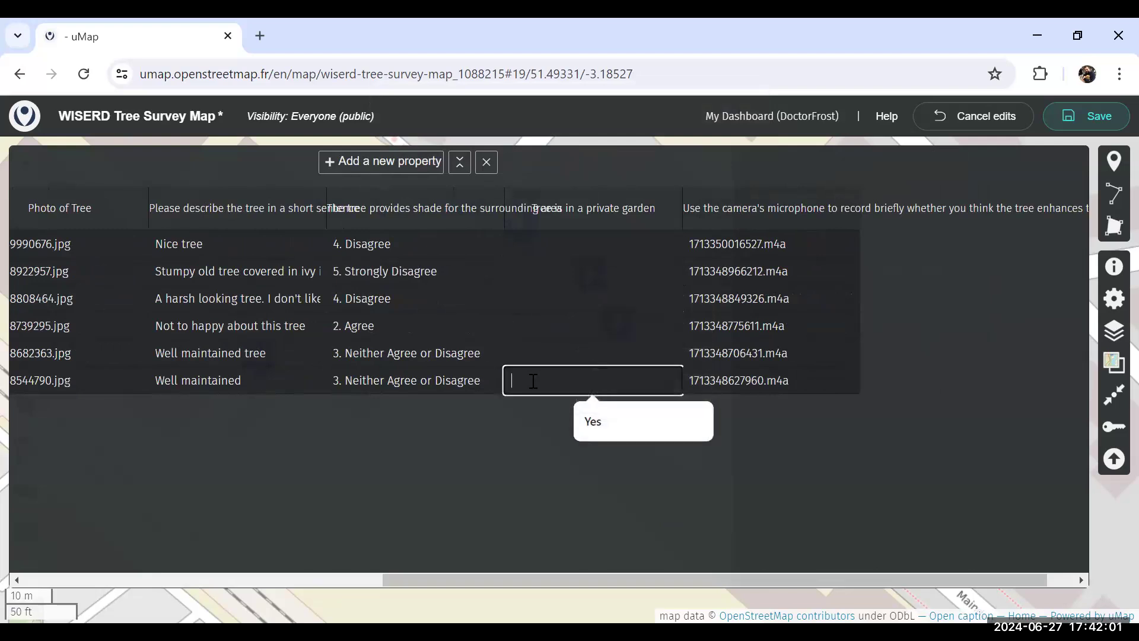
- Set "Tree is in a private garden" to "Yes" for the third tree and "No" for the first and second trees
{"action": "left_click", "coordinate": [537, 299]}
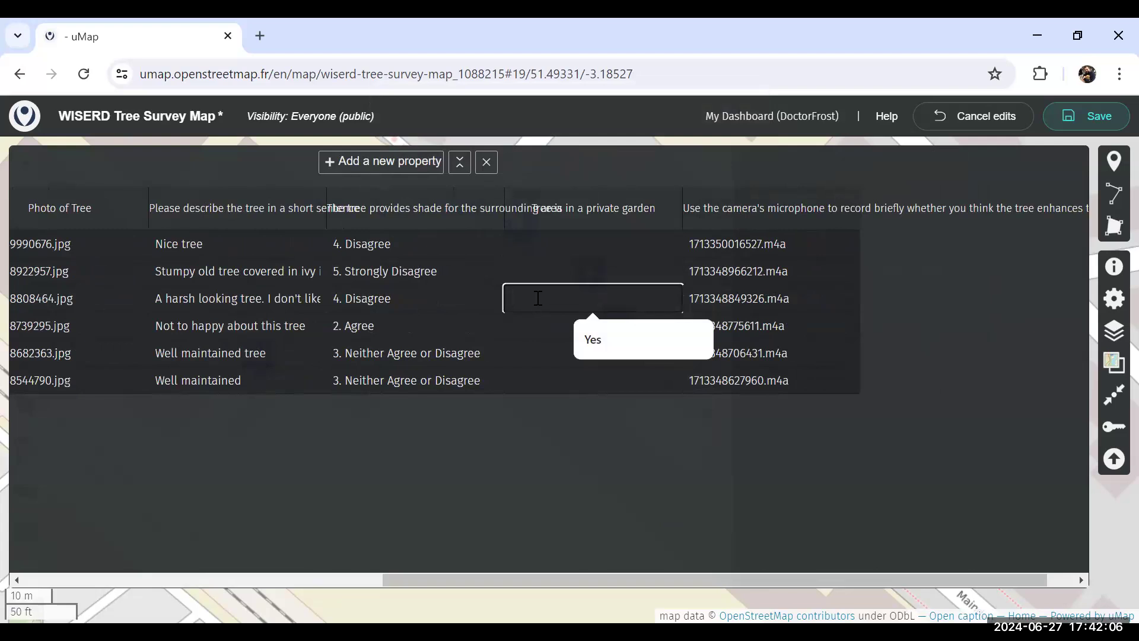
{"action": "type", "text": "Yes"}
{"action": "left_click", "coordinate": [539, 245]}
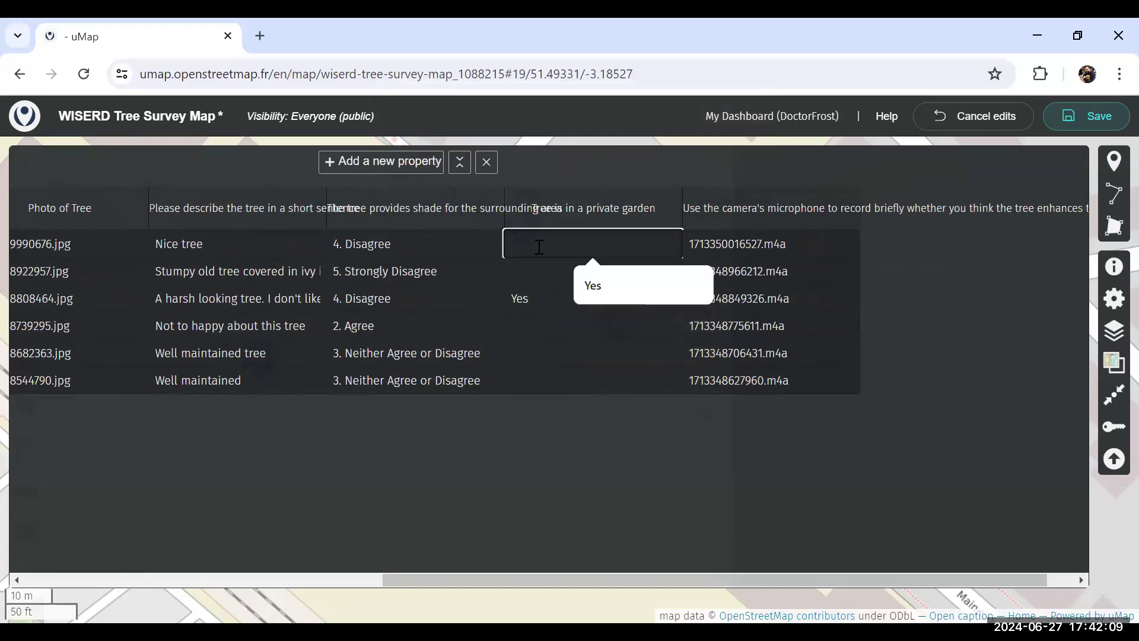
{"action": "type", "text": "No"}
{"action": "left_click", "coordinate": [530, 274]}
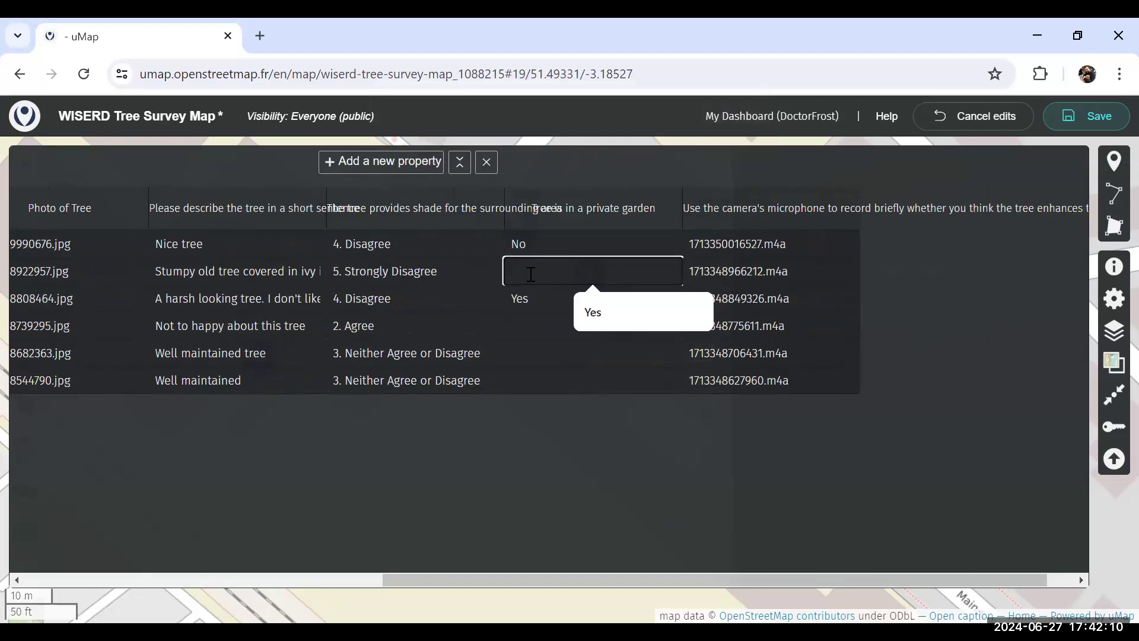
{"action": "type", "text": "No"}
- Set "Tree is in a private garden" to "No" for the fourth, fifth and sixth trees
{"action": "left_click", "coordinate": [521, 327]}
{"action": "type", "text": "No"}
{"action": "left_click", "coordinate": [526, 356]}
{"action": "type", "text": "No"}
{"action": "left_click", "coordinate": [529, 385]}
{"action": "type", "text": "NO"}
{"action": "key", "text": "BackSpace"}
{"action": "type", "text": "o"}
{"action": "left_click", "coordinate": [572, 444]}
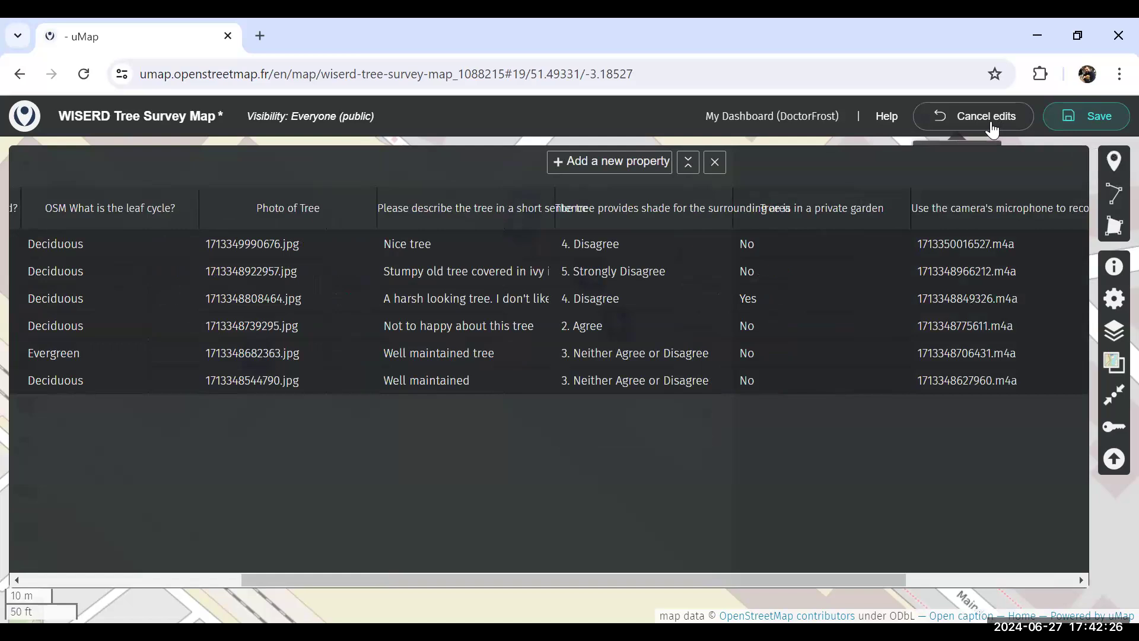
- Save the map's edits and close the layer's property table
{"action": "left_click", "coordinate": [1074, 113]}
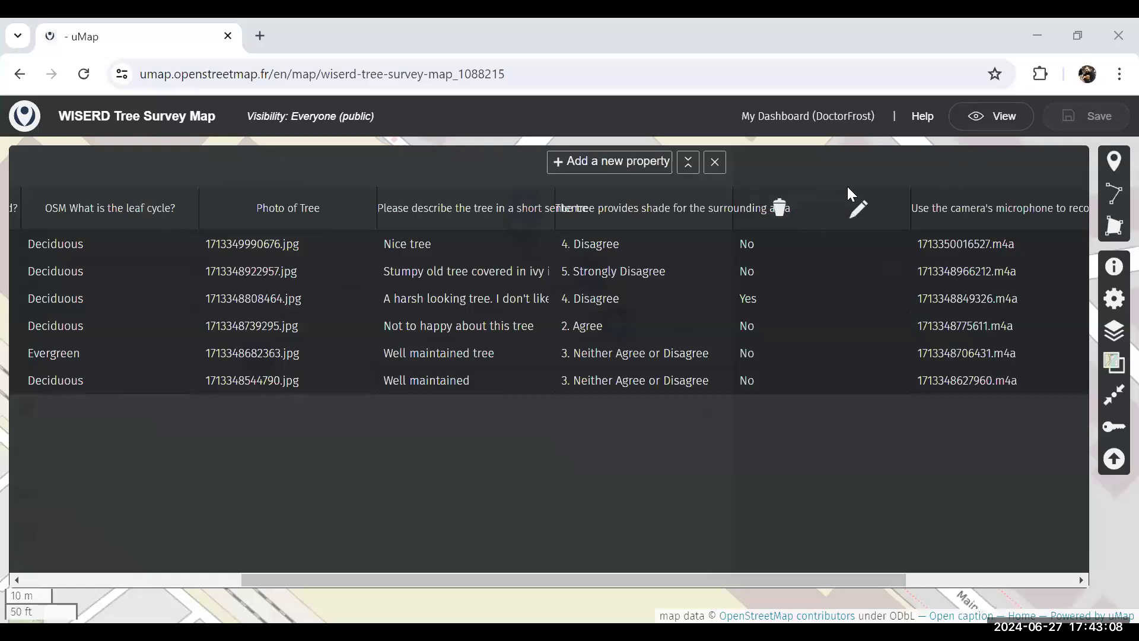
{"action": "left_click", "coordinate": [718, 162]}
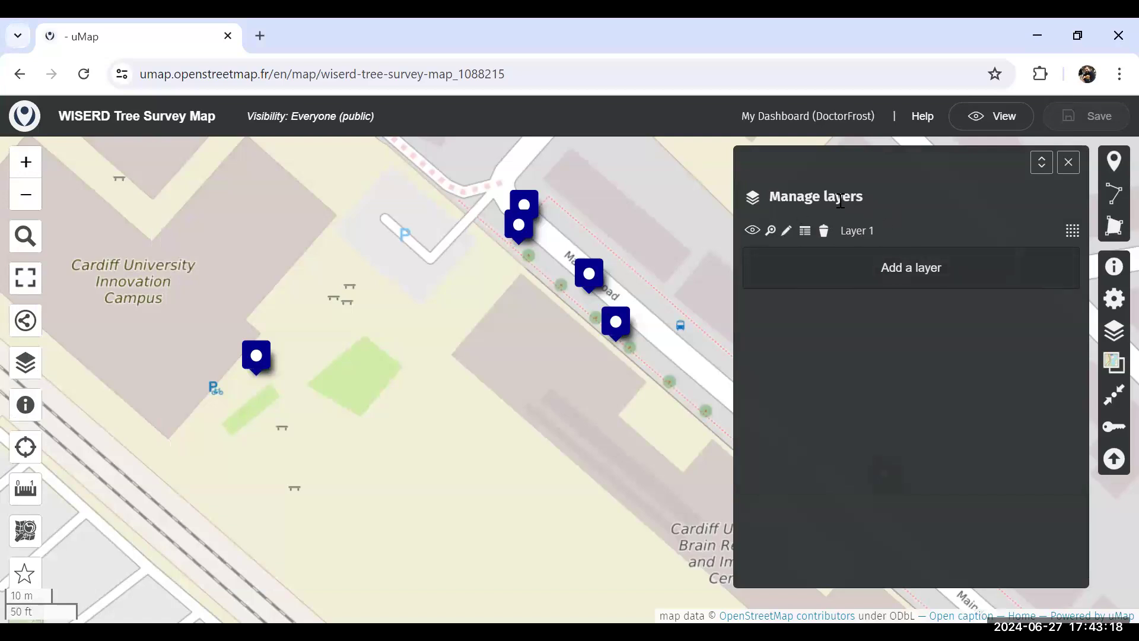
- Open Layer 1's properties for editing and rename the layer as "WISERD Tree Layer"
{"action": "left_click", "coordinate": [787, 232]}
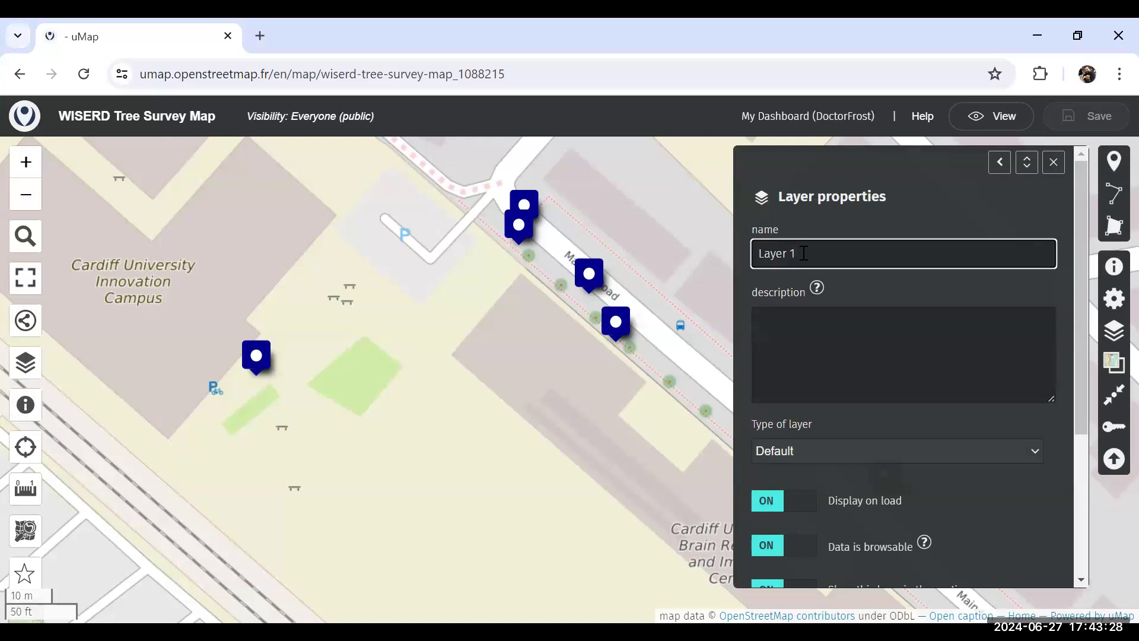
{"action": "key", "text": "BackSpace"}
{"action": "key", "text": "BackSpace"}
{"action": "key", "text": "BackSpace"}
{"action": "key", "text": "BackSpace"}
{"action": "key", "text": "BackSpace"}
{"action": "key", "text": "BackSpace"}
{"action": "key", "text": "BackSpace"}
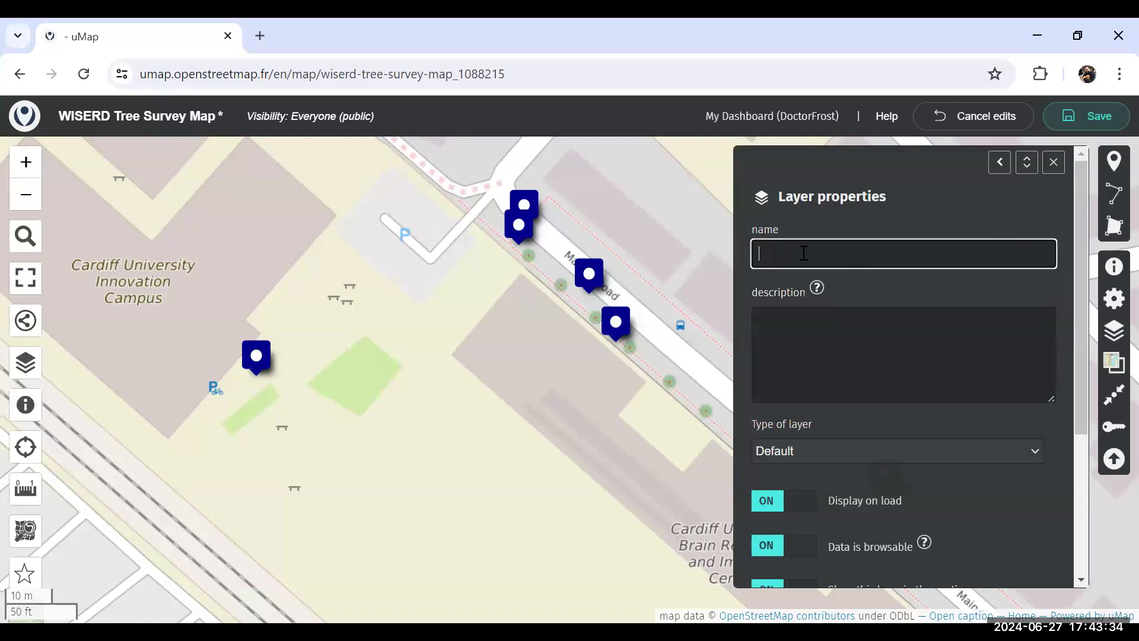
{"action": "type", "text": "WIS"}
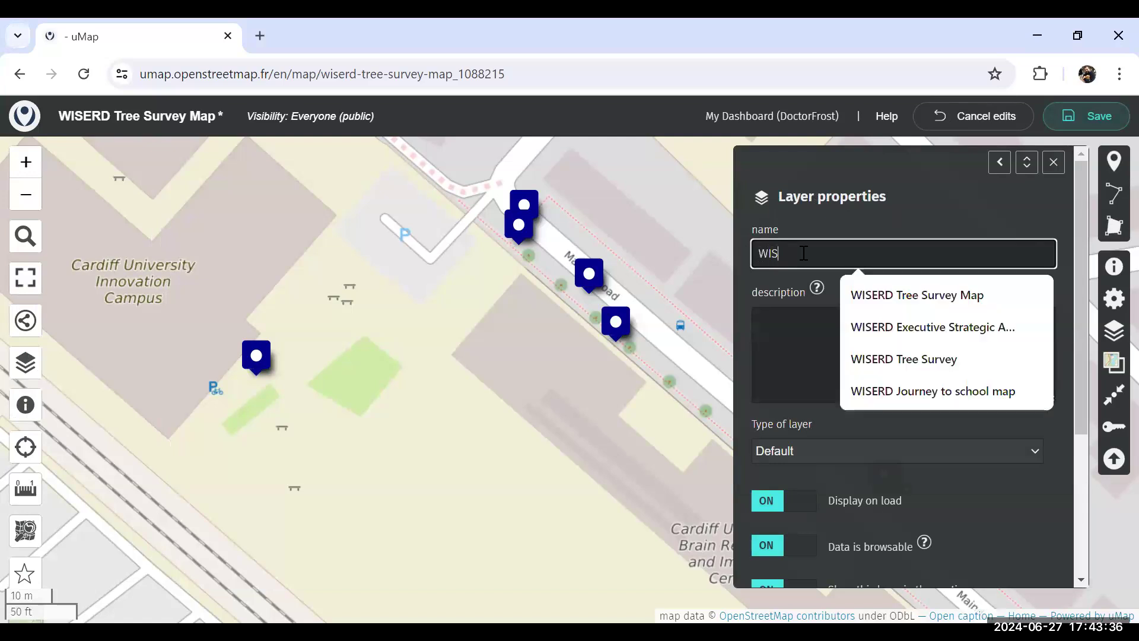
{"action": "type", "text": "ERD Tree"}
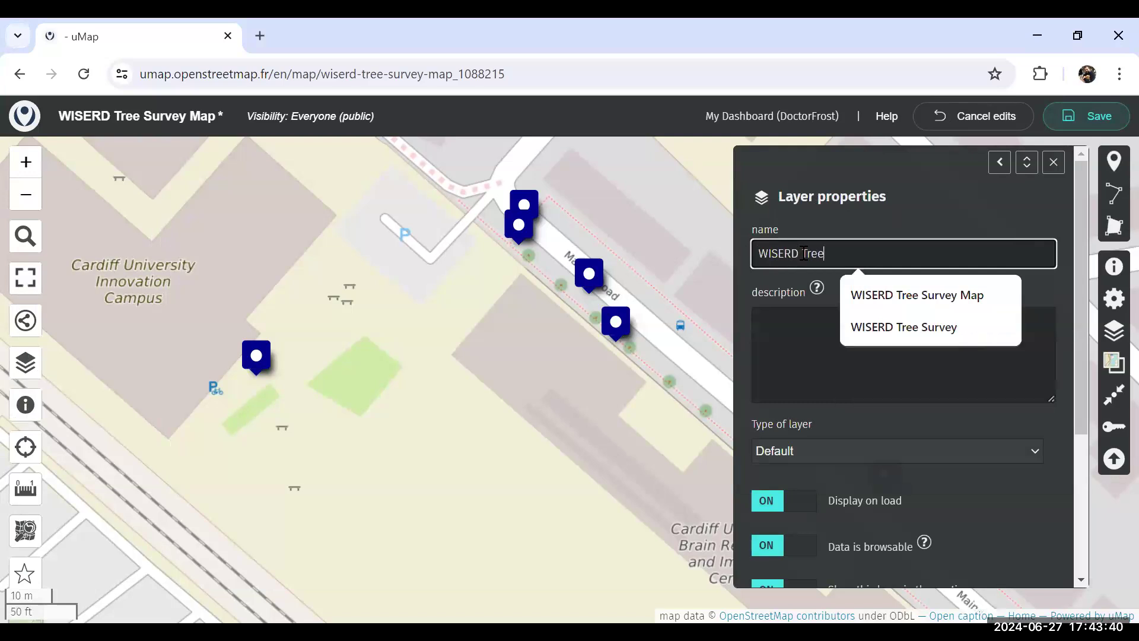
{"action": "type", "text": " Layer"}
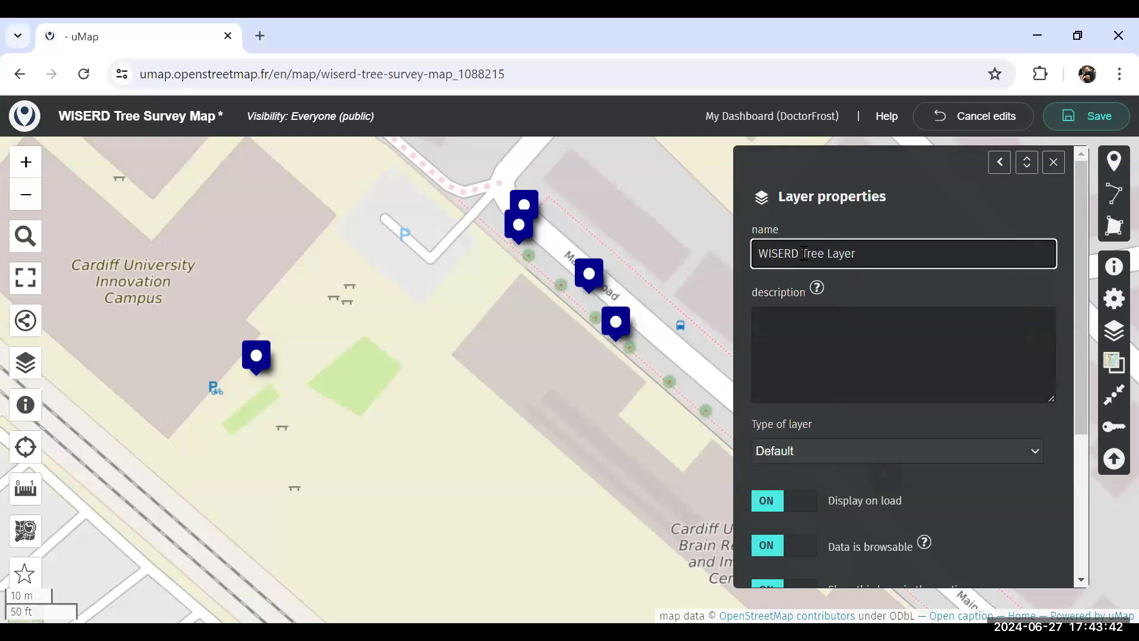
{"action": "left_click", "coordinate": [929, 206]}
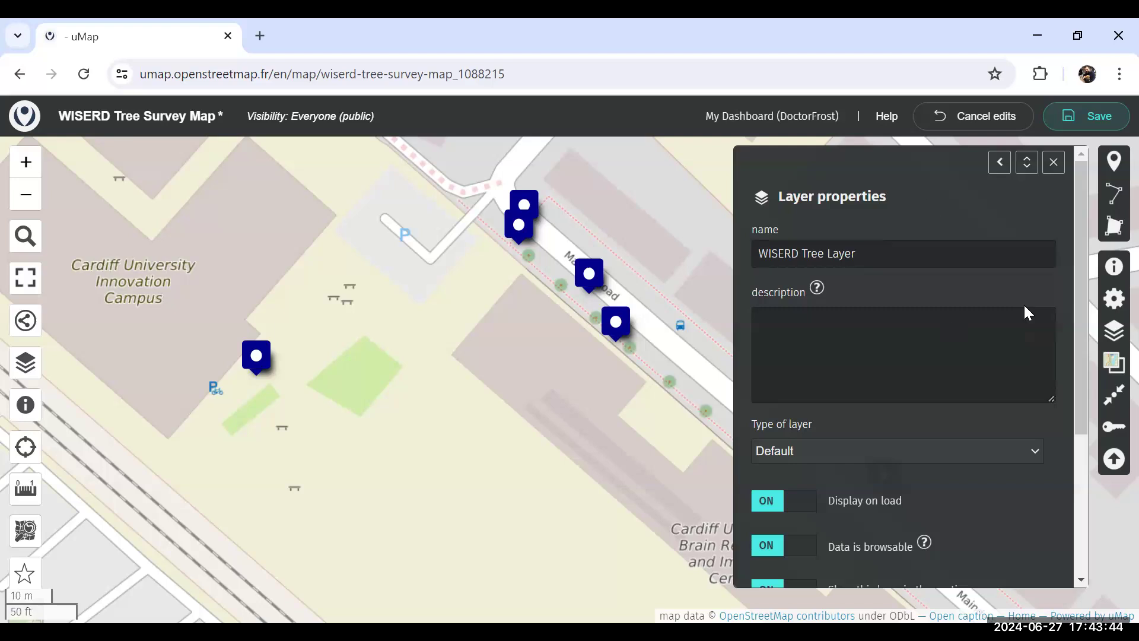
- Save the map with the renamed layer and dismiss the notification
{"action": "left_click_drag", "start_coordinate": [1077, 284], "coordinate": [1105, 134]}
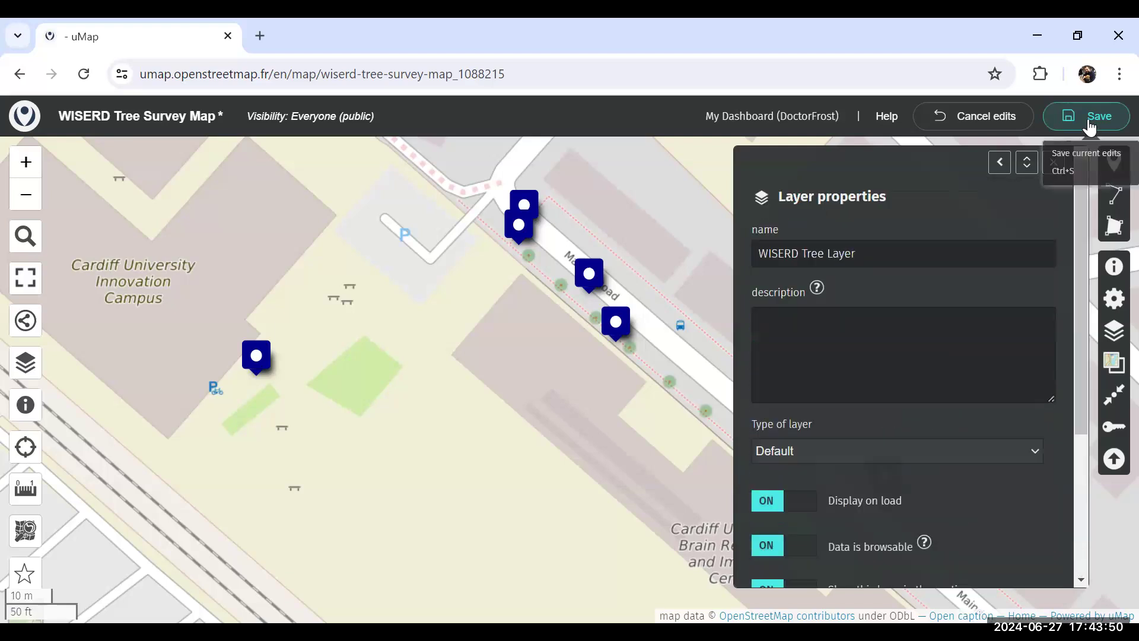
{"action": "left_click", "coordinate": [1091, 127]}
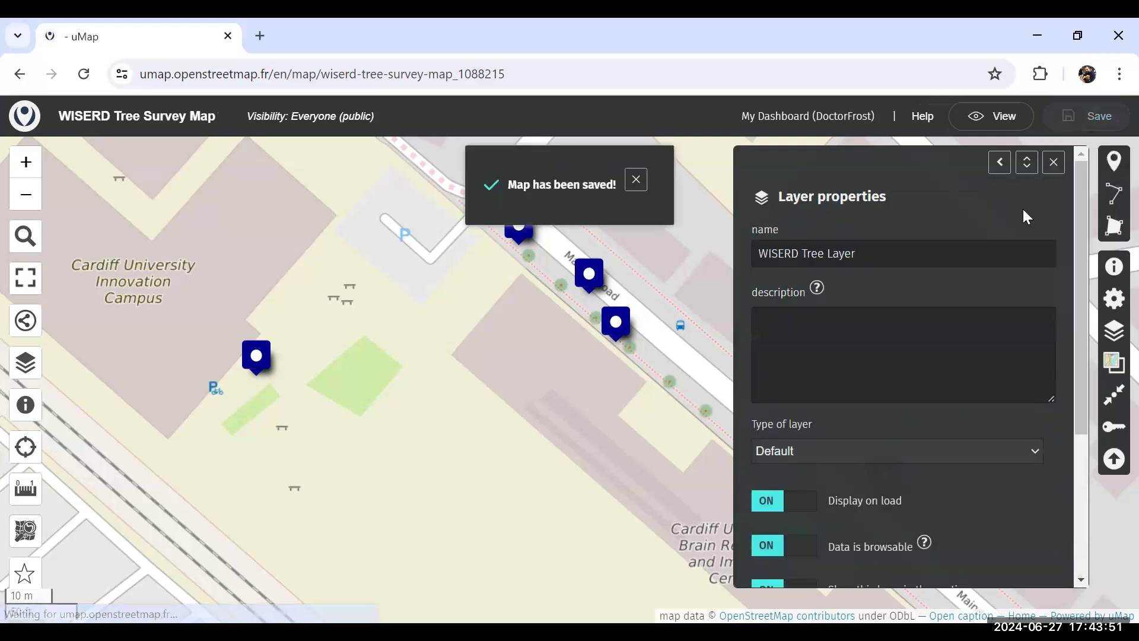
{"action": "left_click", "coordinate": [635, 179]}
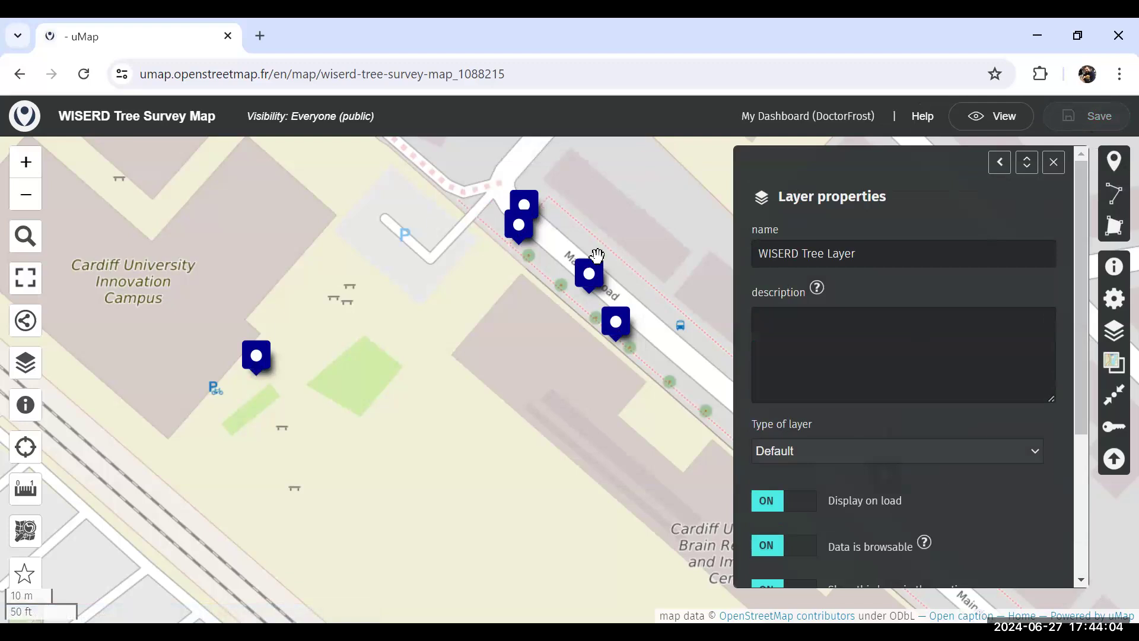
- Define the layer's marker color as ForestGreen in its shape properties
{"action": "left_click_drag", "start_coordinate": [1078, 409], "coordinate": [1074, 517]}
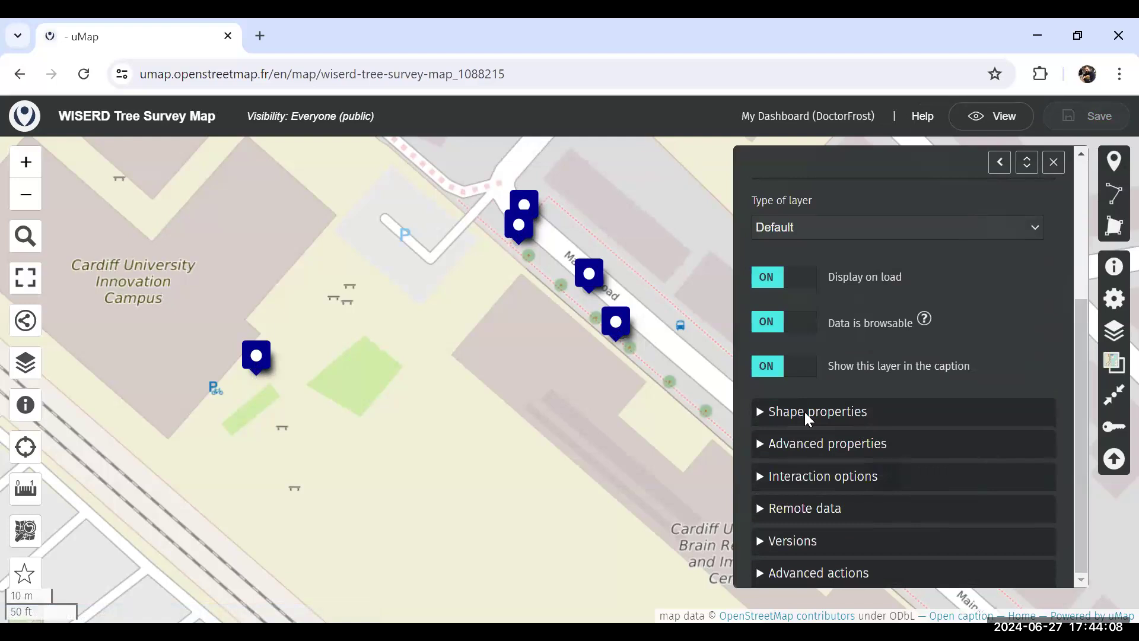
{"action": "left_click", "coordinate": [762, 414]}
{"action": "left_click_drag", "start_coordinate": [1077, 381], "coordinate": [1074, 417]}
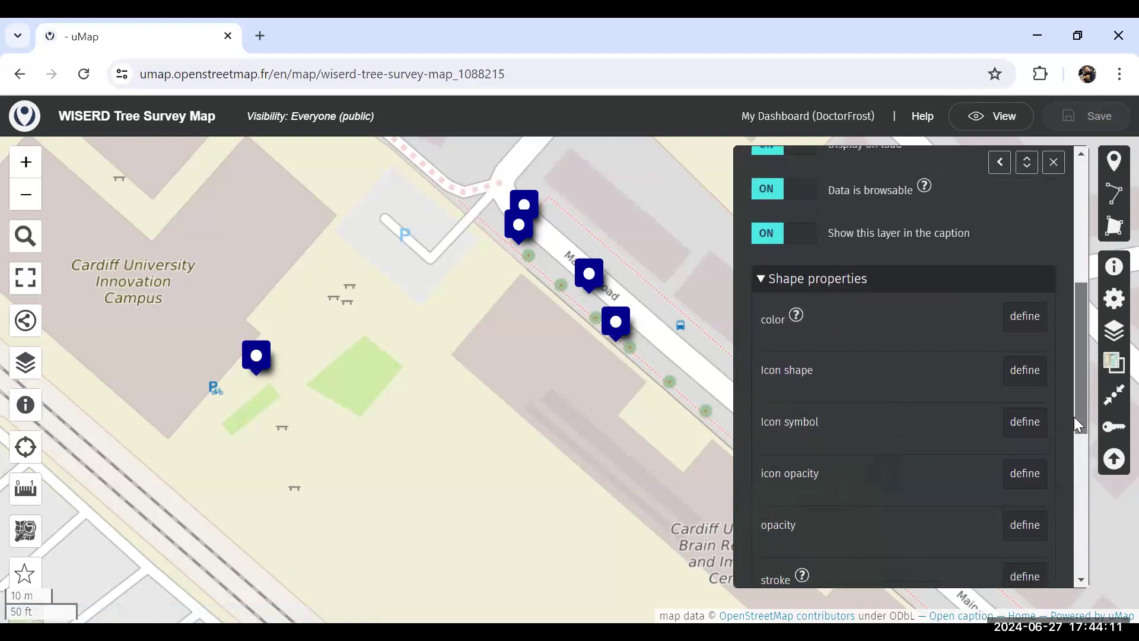
{"action": "left_click", "coordinate": [1024, 321]}
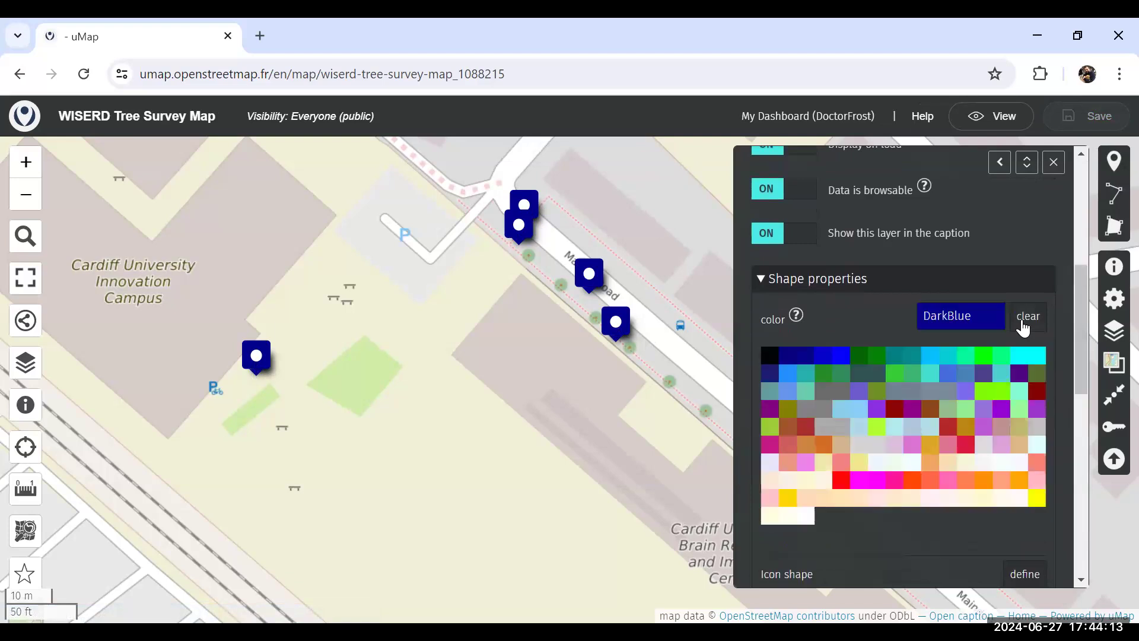
{"action": "left_click", "coordinate": [829, 381]}
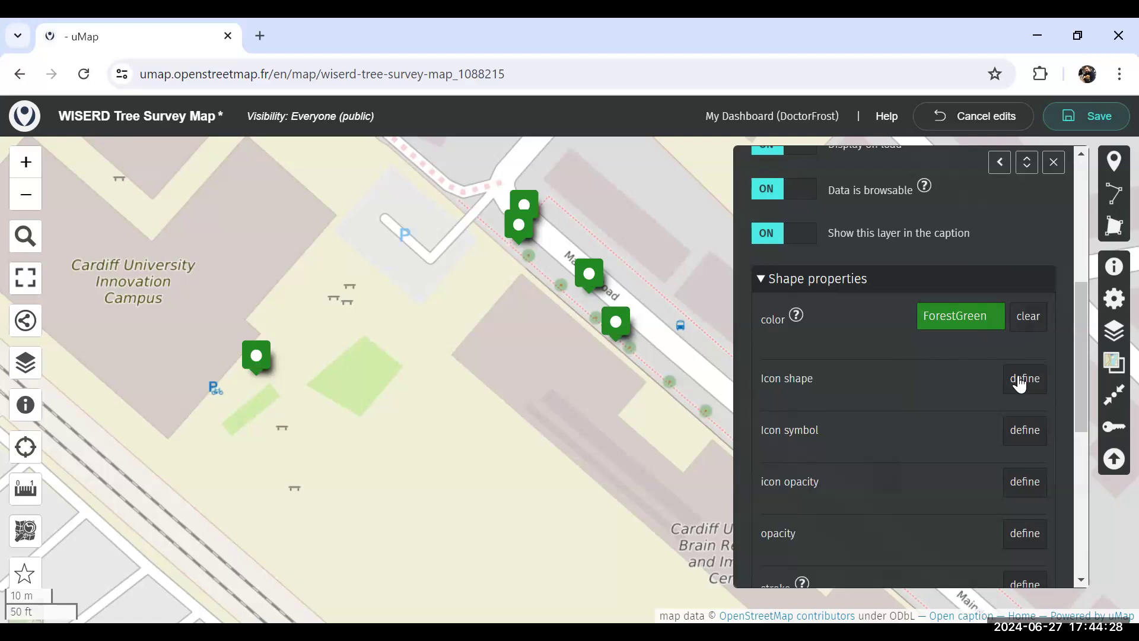
- Define the layer's icon shape, previewing Circle and Ball on the markers and settling on Drop
{"action": "left_click", "coordinate": [1023, 380]}
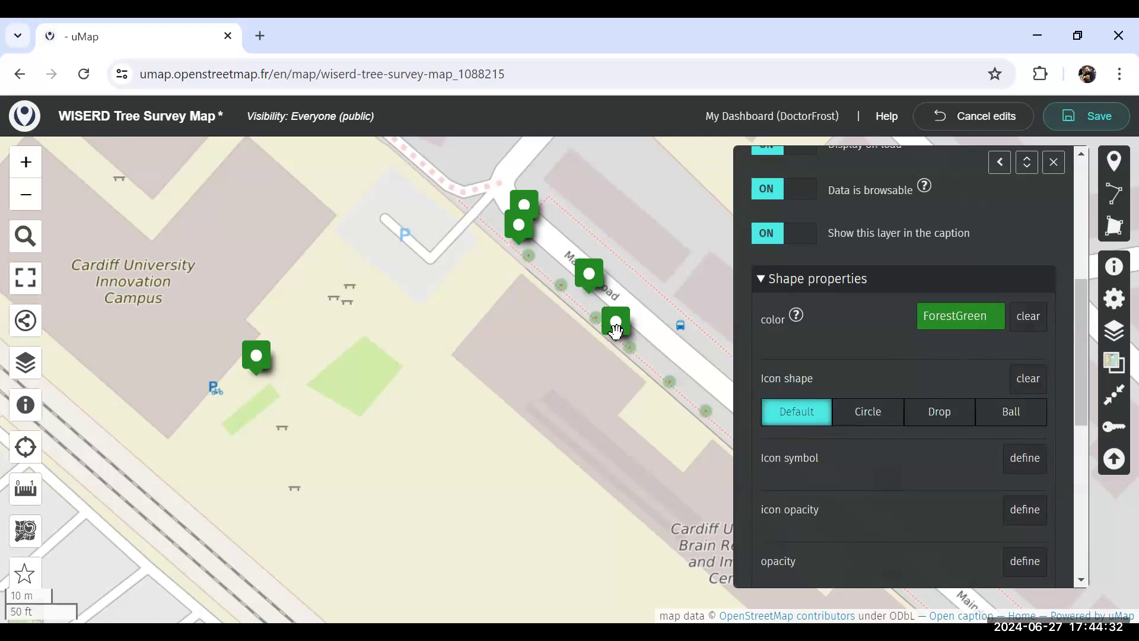
{"action": "left_click", "coordinate": [860, 420]}
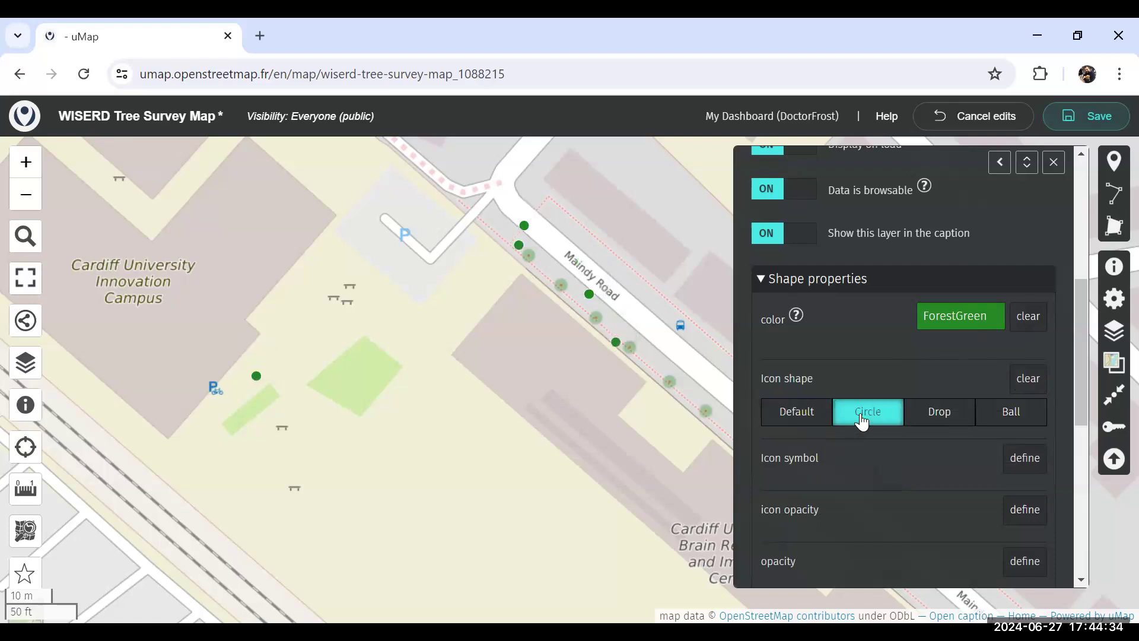
{"action": "left_click", "coordinate": [931, 415]}
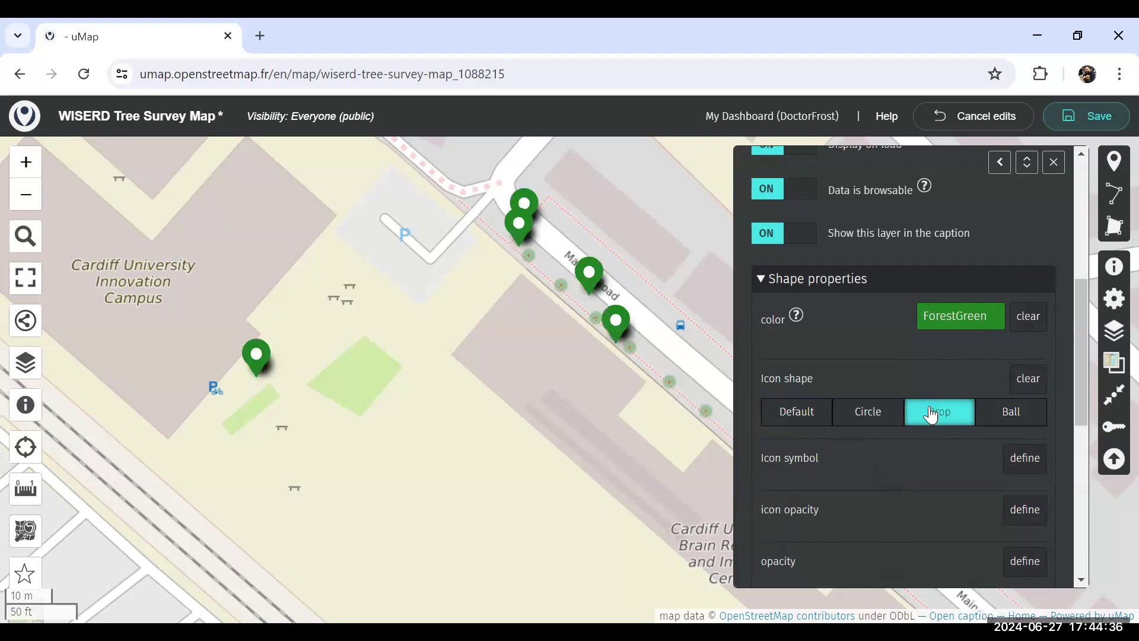
{"action": "left_click", "coordinate": [1011, 416]}
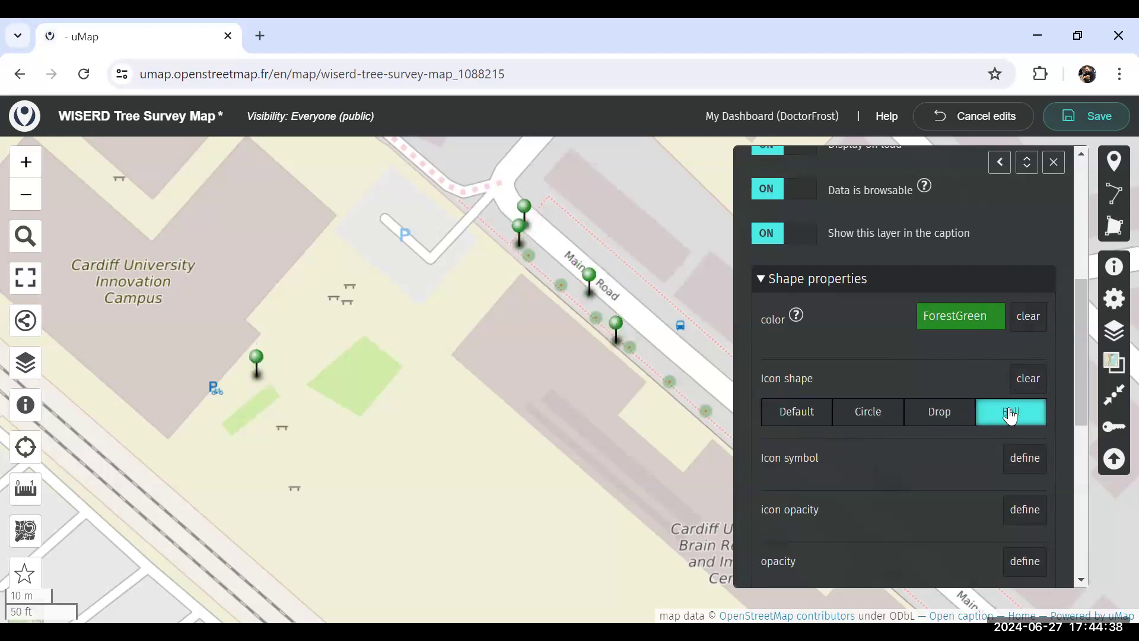
{"action": "left_click", "coordinate": [947, 419]}
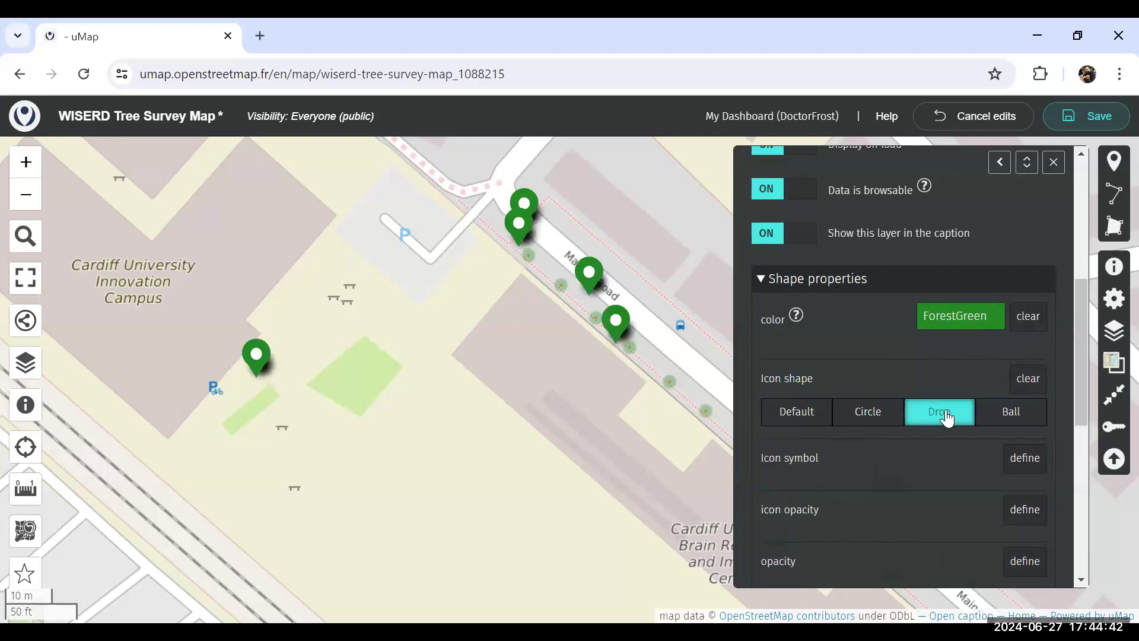
- Define the layer's icon symbol as the single rounded tree from the nature category
{"action": "left_click_drag", "start_coordinate": [1074, 388], "coordinate": [1072, 422]}
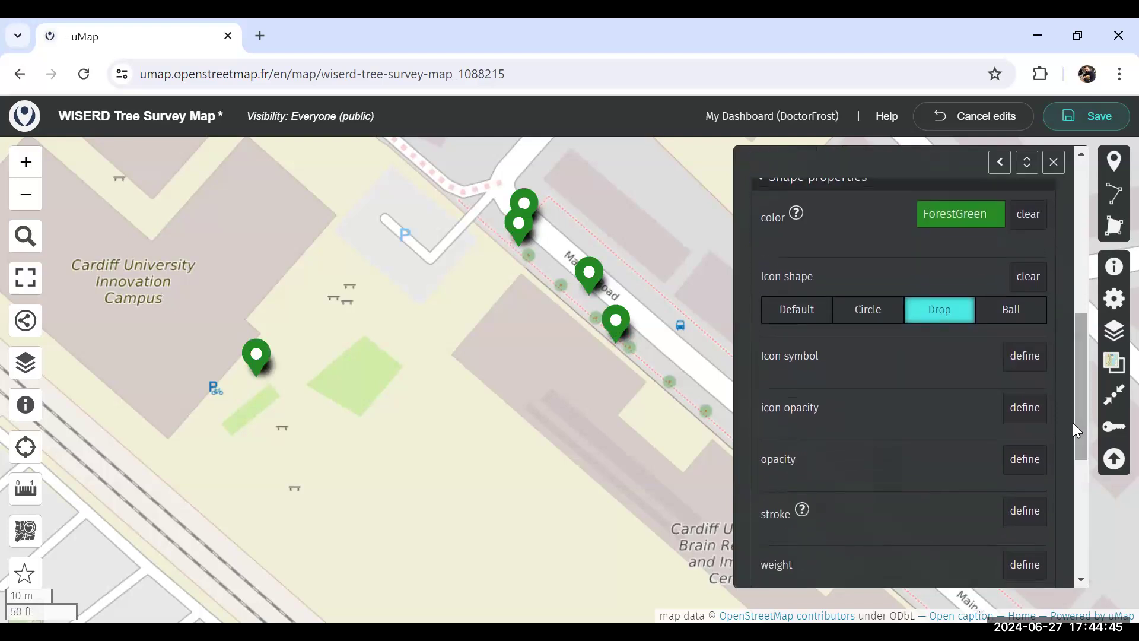
{"action": "left_click", "coordinate": [1026, 359]}
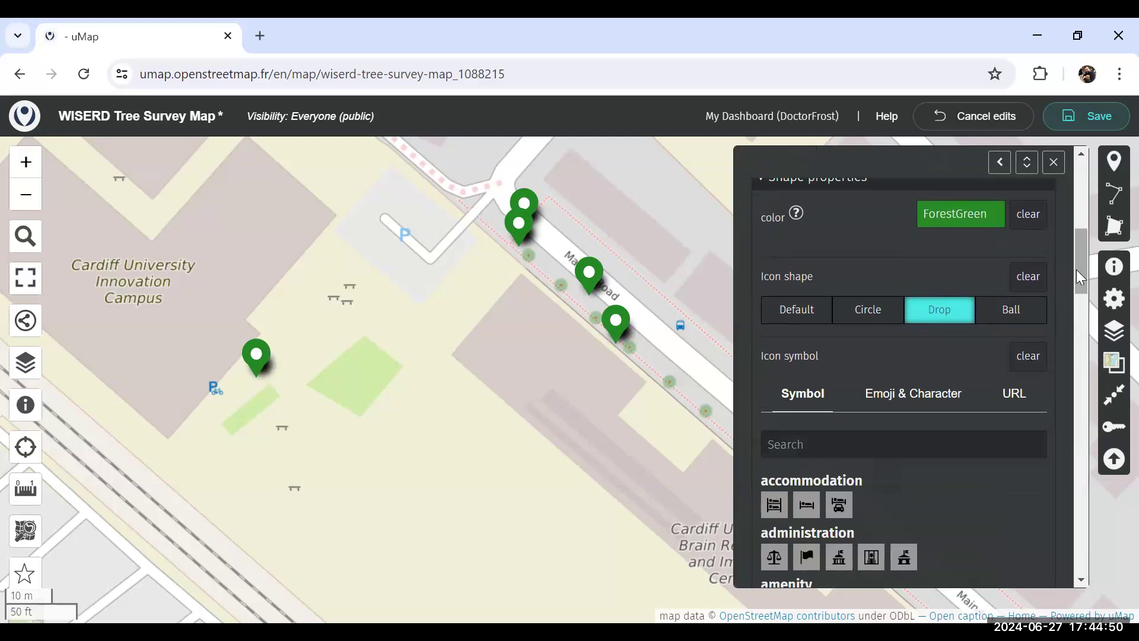
{"action": "left_click_drag", "start_coordinate": [1076, 265], "coordinate": [1081, 359]}
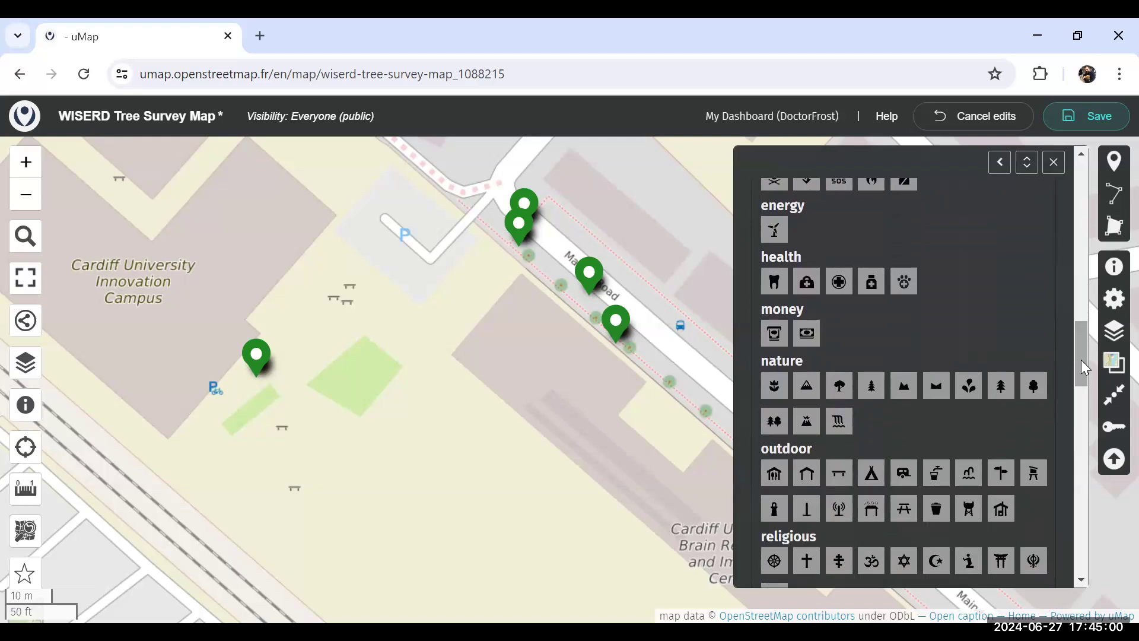
{"action": "left_click", "coordinate": [1035, 389]}
- Compare the Default, Circle and Ball icon shapes with the tree symbol and return the markers to Drop
{"action": "left_click_drag", "start_coordinate": [1075, 370], "coordinate": [1078, 272]}
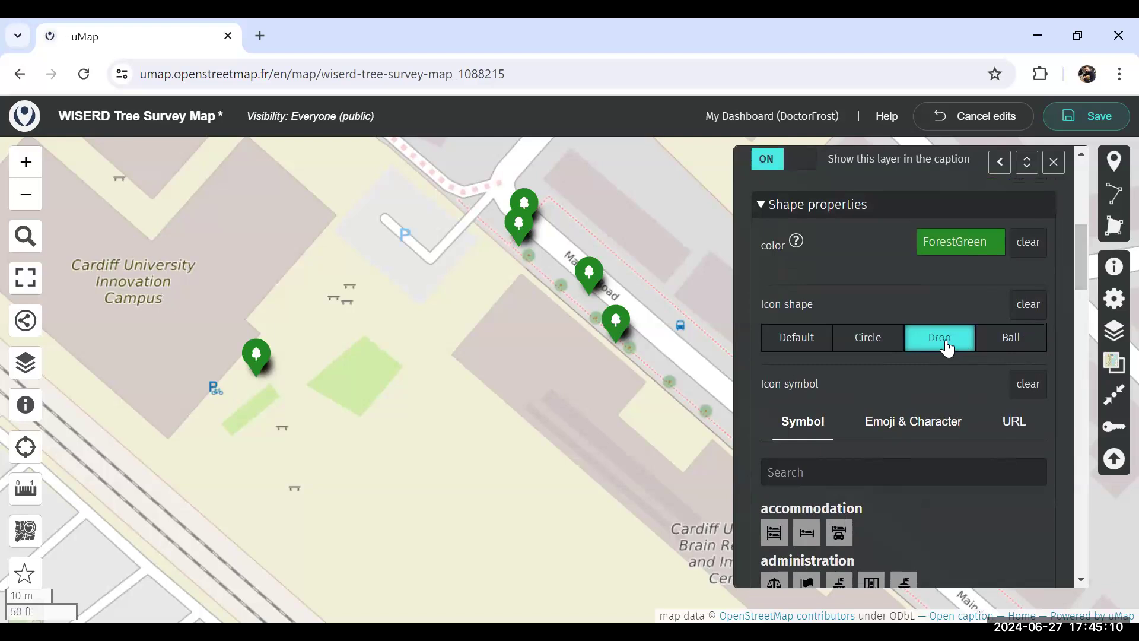
{"action": "left_click", "coordinate": [807, 351]}
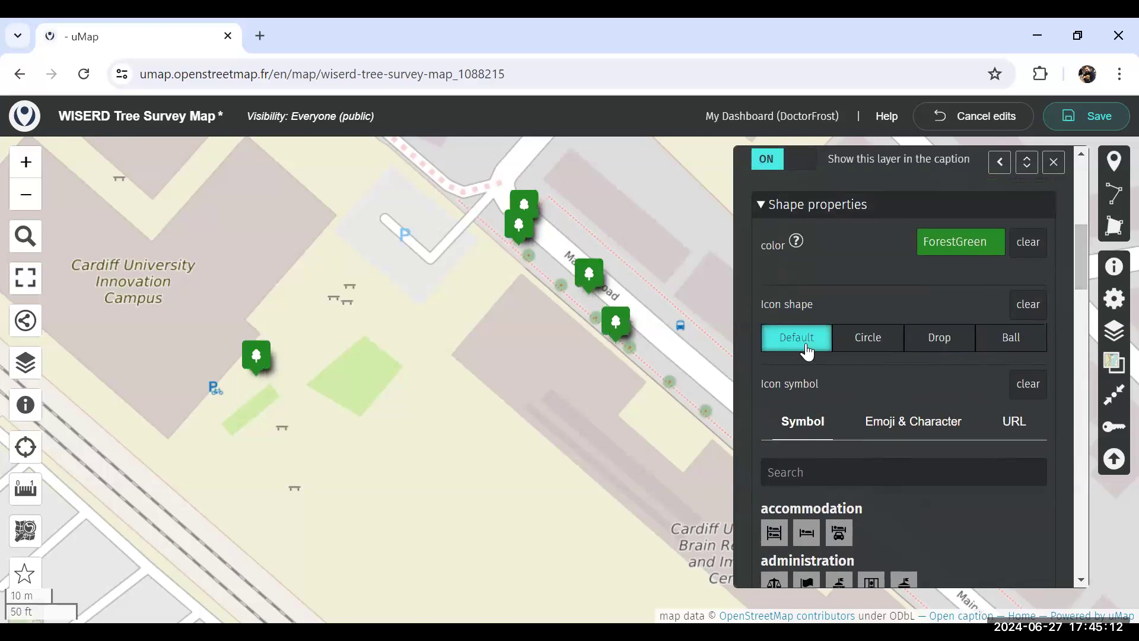
{"action": "left_click", "coordinate": [878, 345]}
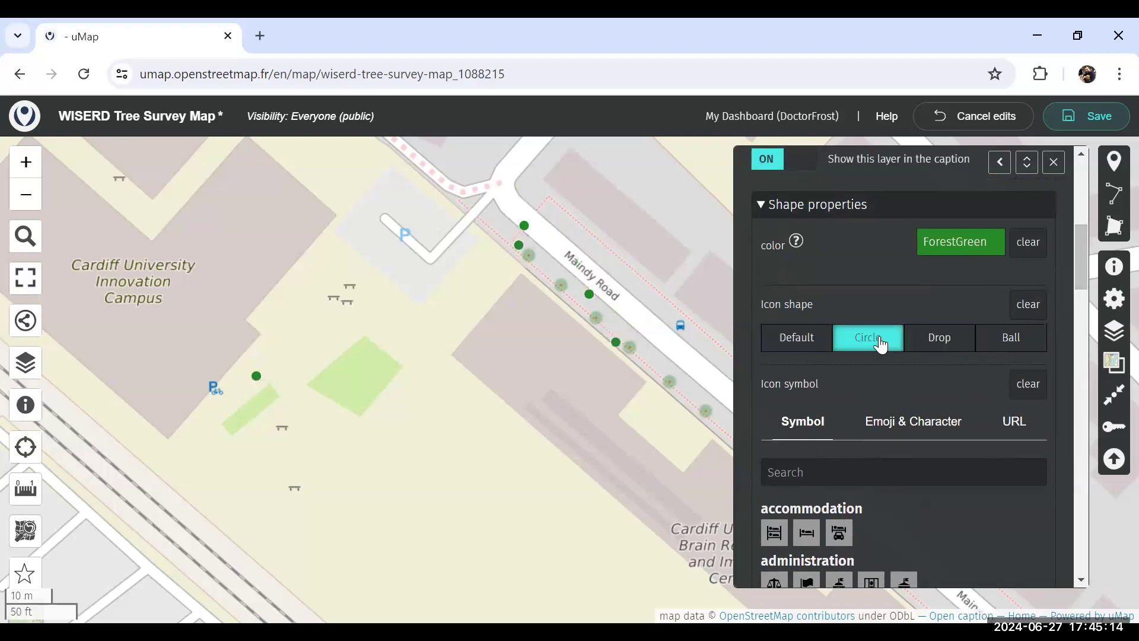
{"action": "left_click", "coordinate": [1010, 338]}
{"action": "left_click", "coordinate": [932, 351]}
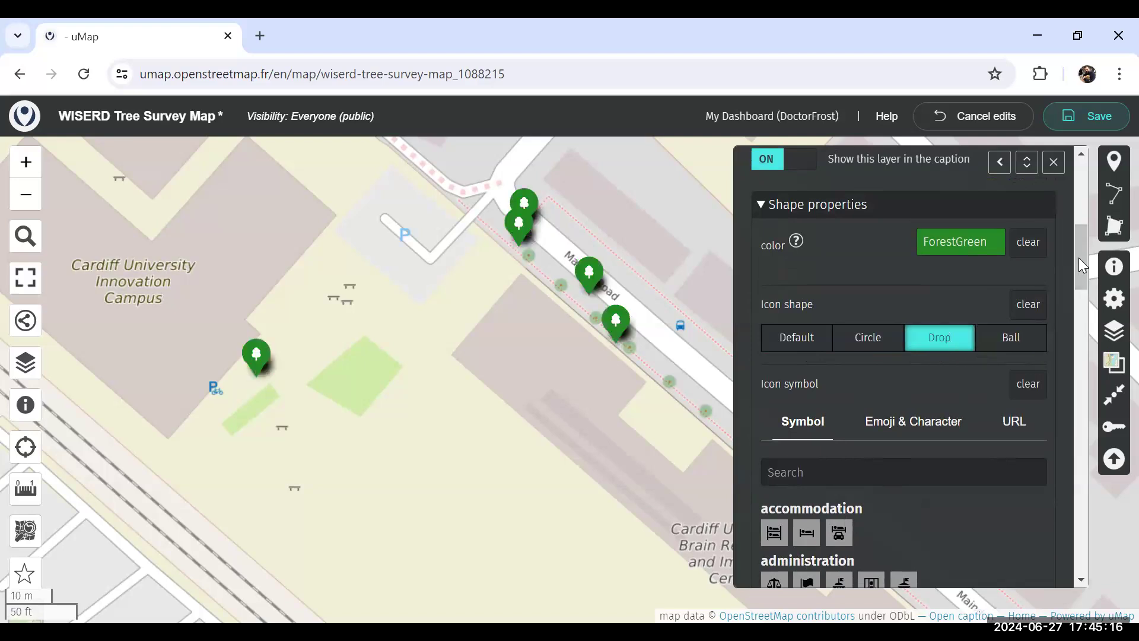
- Define the layer's icon opacity as 0.8 in its shape properties and save the map
{"action": "left_click_drag", "start_coordinate": [1079, 263], "coordinate": [1105, 511]}
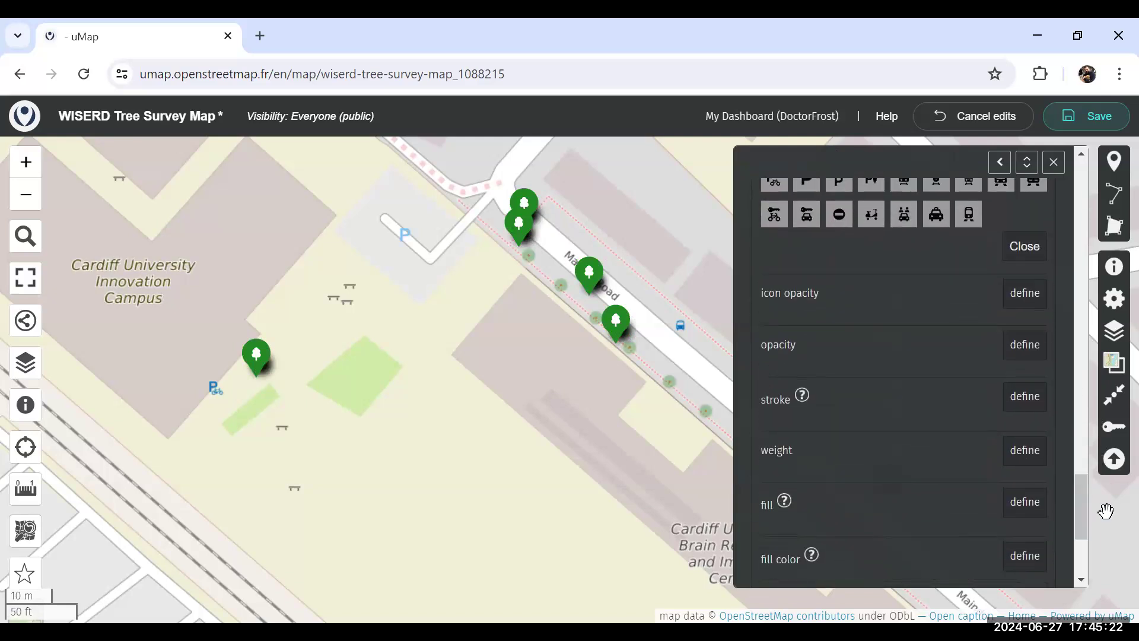
{"action": "left_click", "coordinate": [1018, 307]}
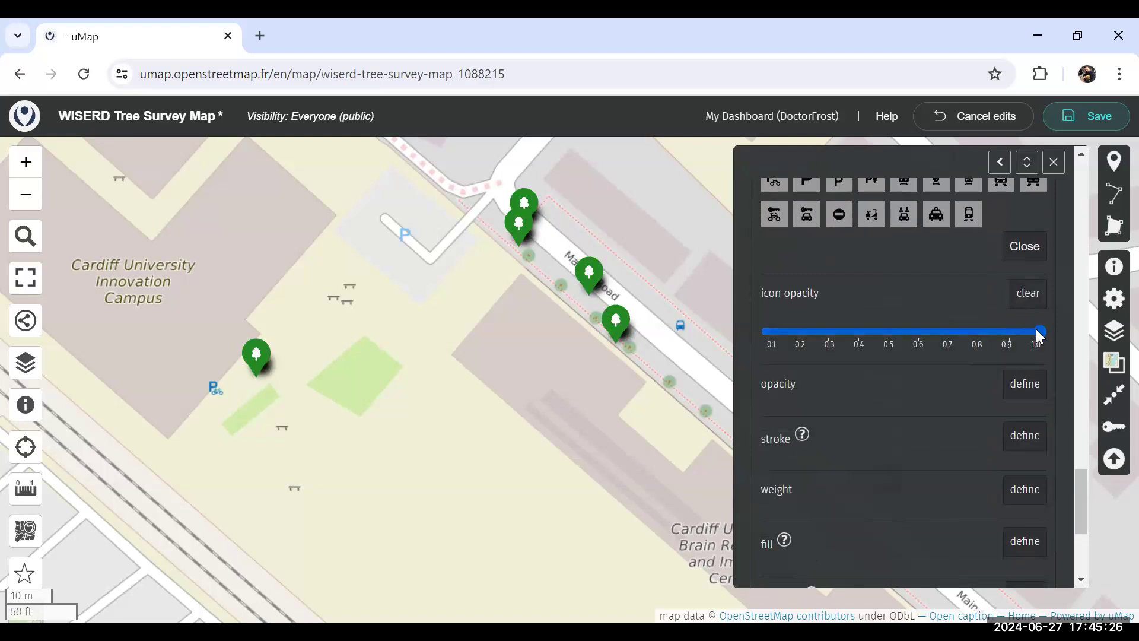
{"action": "mouse_move", "coordinate": [1042, 336]}
{"action": "left_mouse_down"}
{"action": "mouse_move", "coordinate": [809, 333]}
{"action": "mouse_move", "coordinate": [901, 334]}
{"action": "mouse_move", "coordinate": [859, 343]}
{"action": "mouse_move", "coordinate": [970, 330]}
{"action": "left_mouse_up"}
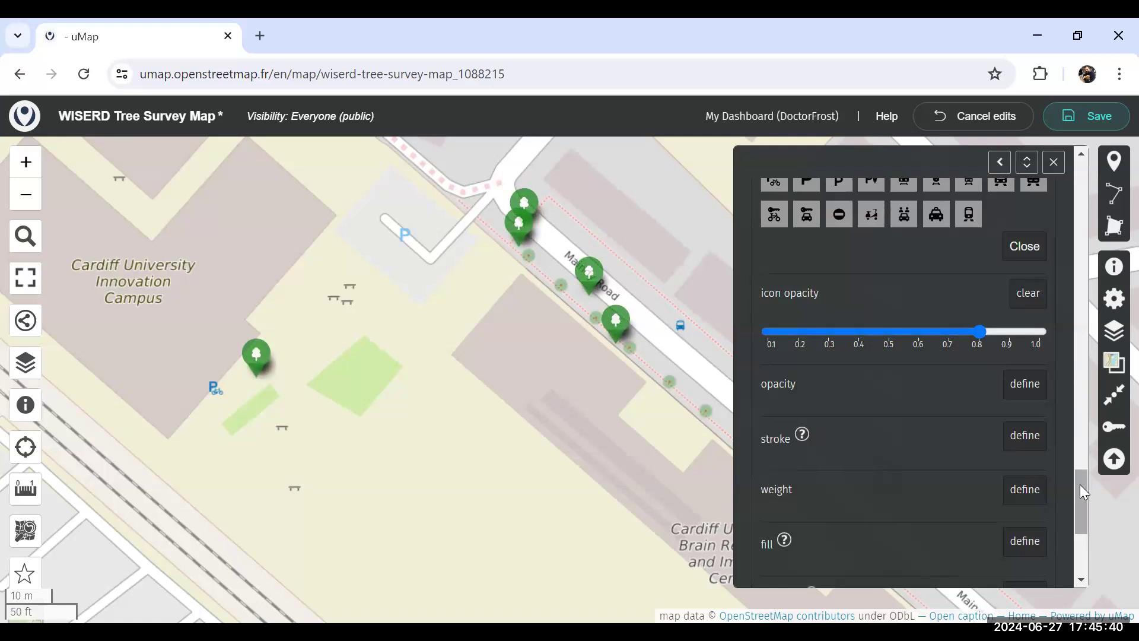
{"action": "left_click_drag", "start_coordinate": [1078, 486], "coordinate": [1078, 522]}
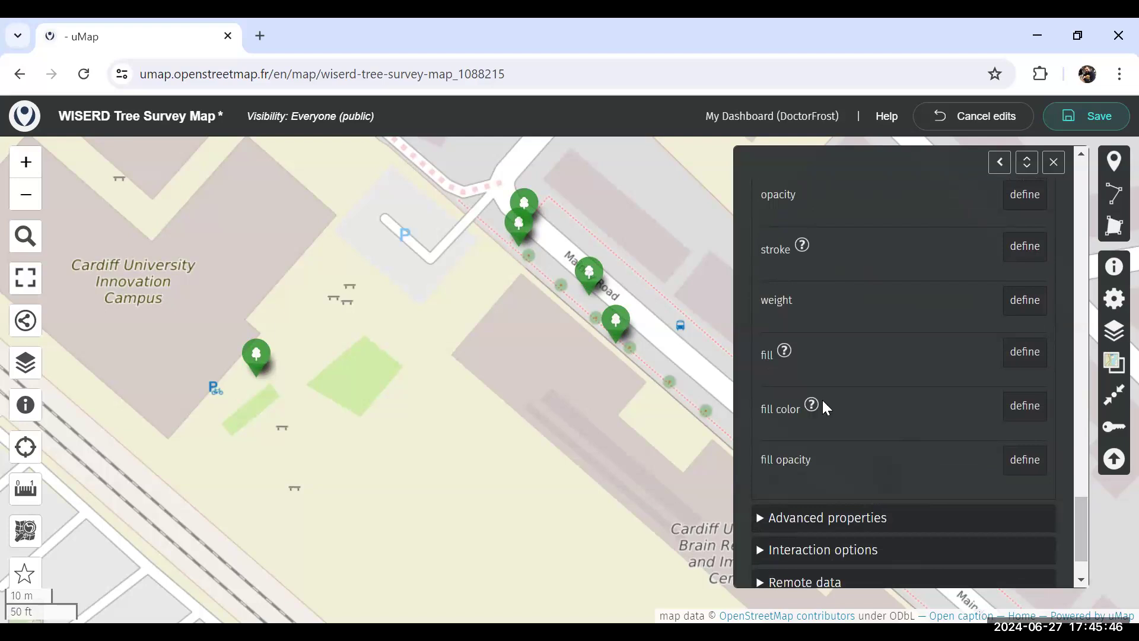
{"action": "left_click_drag", "start_coordinate": [1081, 529], "coordinate": [1077, 130]}
{"action": "left_click", "coordinate": [1077, 131]}
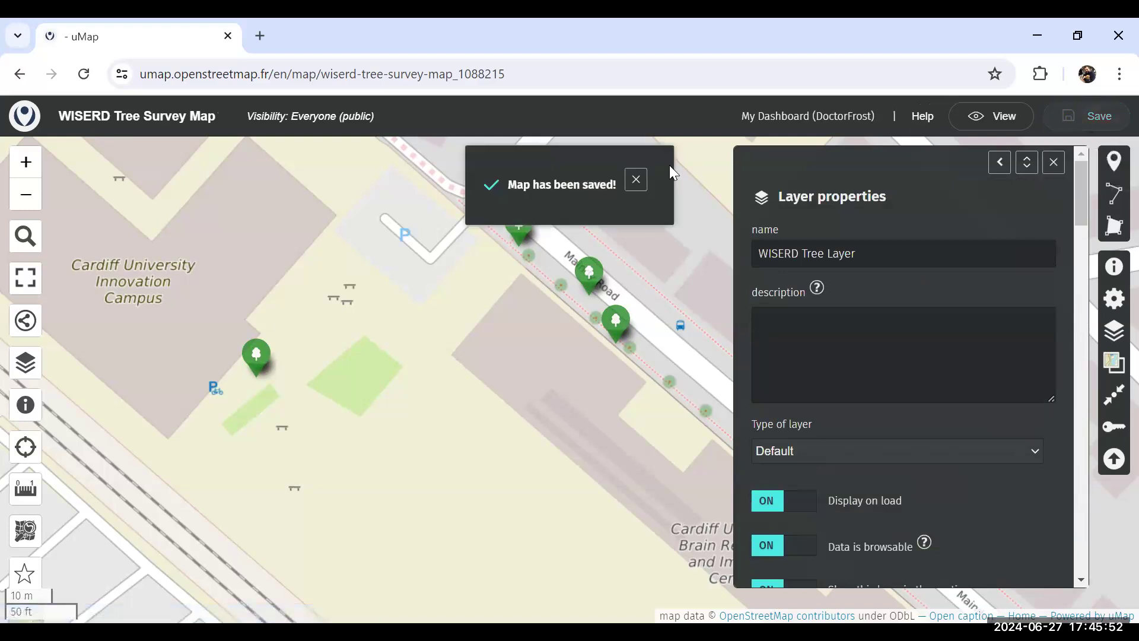
{"action": "left_click", "coordinate": [636, 181]}
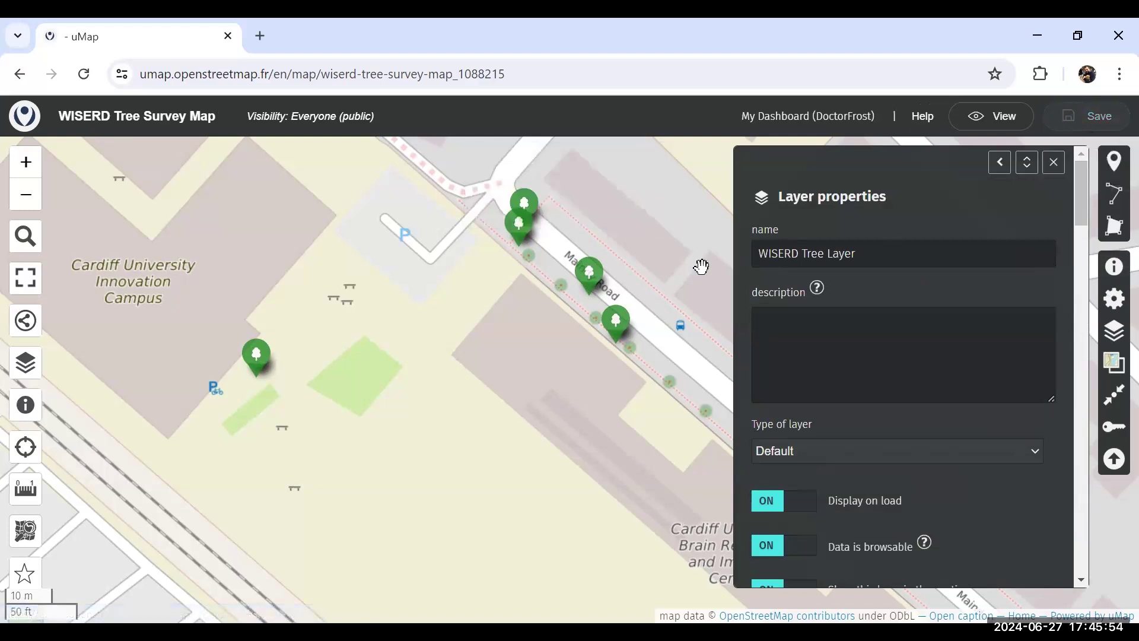
{"action": "mouse_move", "coordinate": [616, 306]}
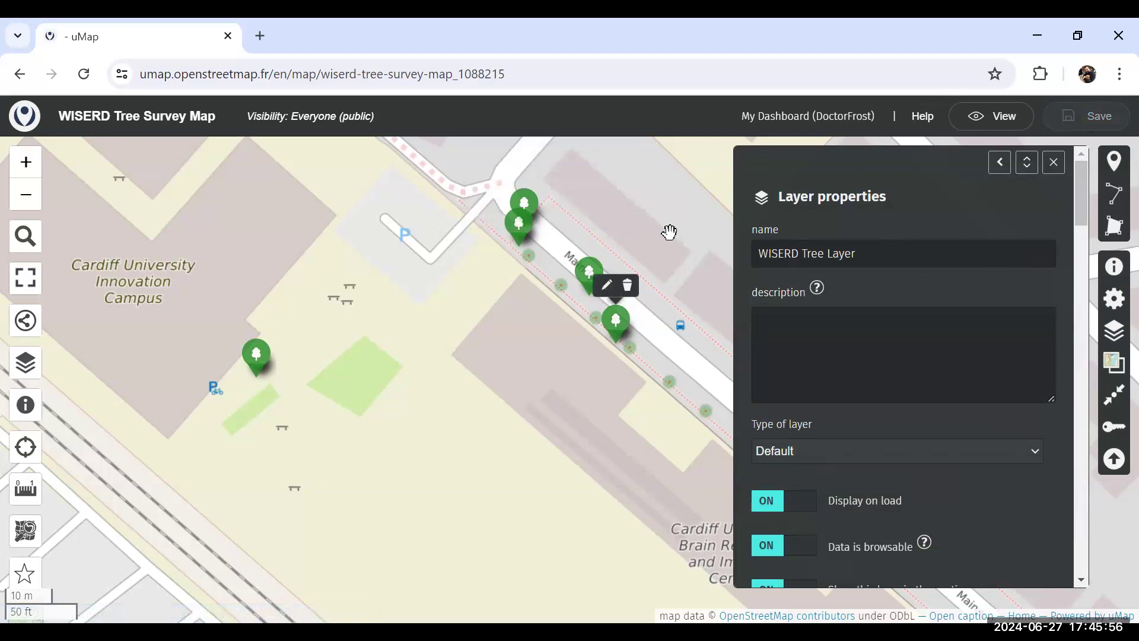
- Define the layer's popup shape as Popup (large) in its interaction options
{"action": "left_click_drag", "start_coordinate": [1075, 199], "coordinate": [1101, 580]}
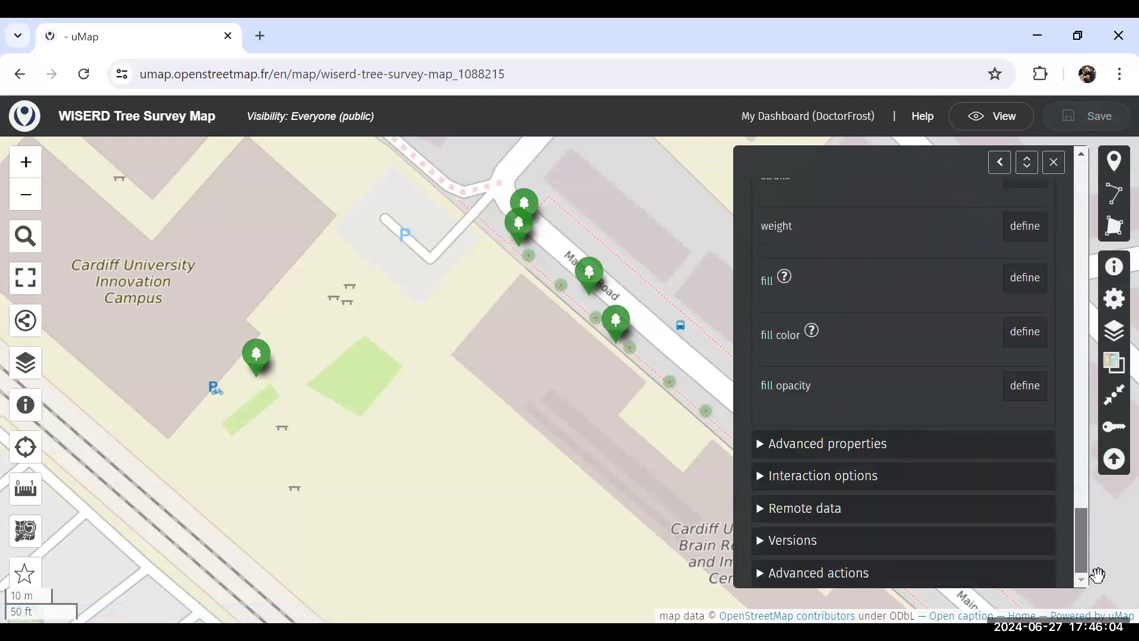
{"action": "left_click", "coordinate": [762, 481]}
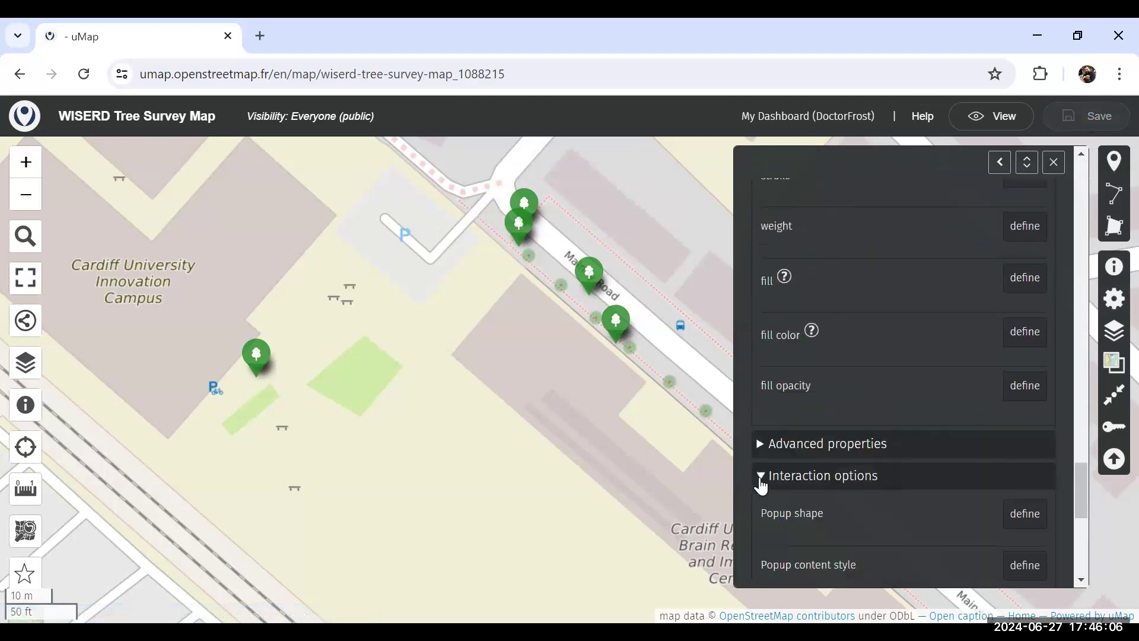
{"action": "left_click_drag", "start_coordinate": [1075, 484], "coordinate": [1081, 512]}
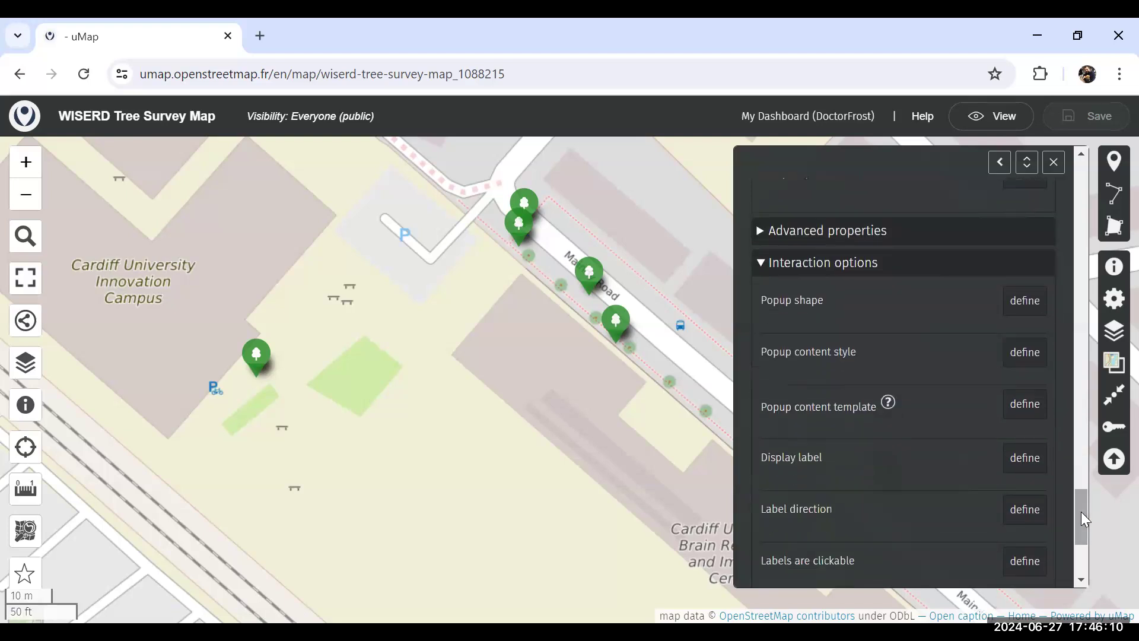
{"action": "left_click", "coordinate": [1022, 305]}
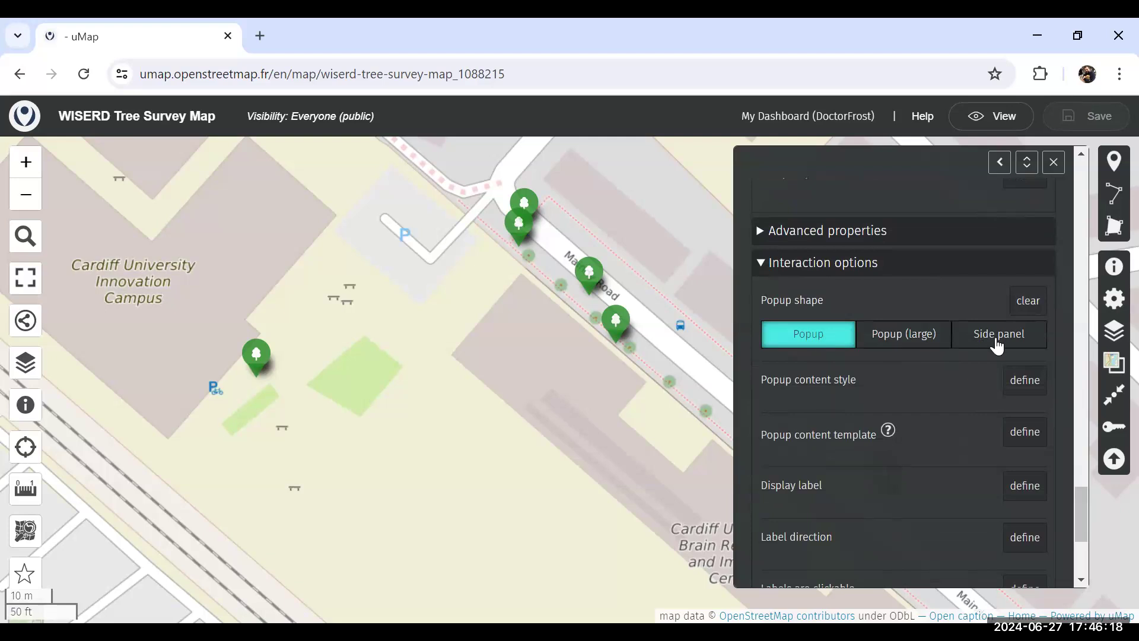
{"action": "left_click", "coordinate": [904, 347]}
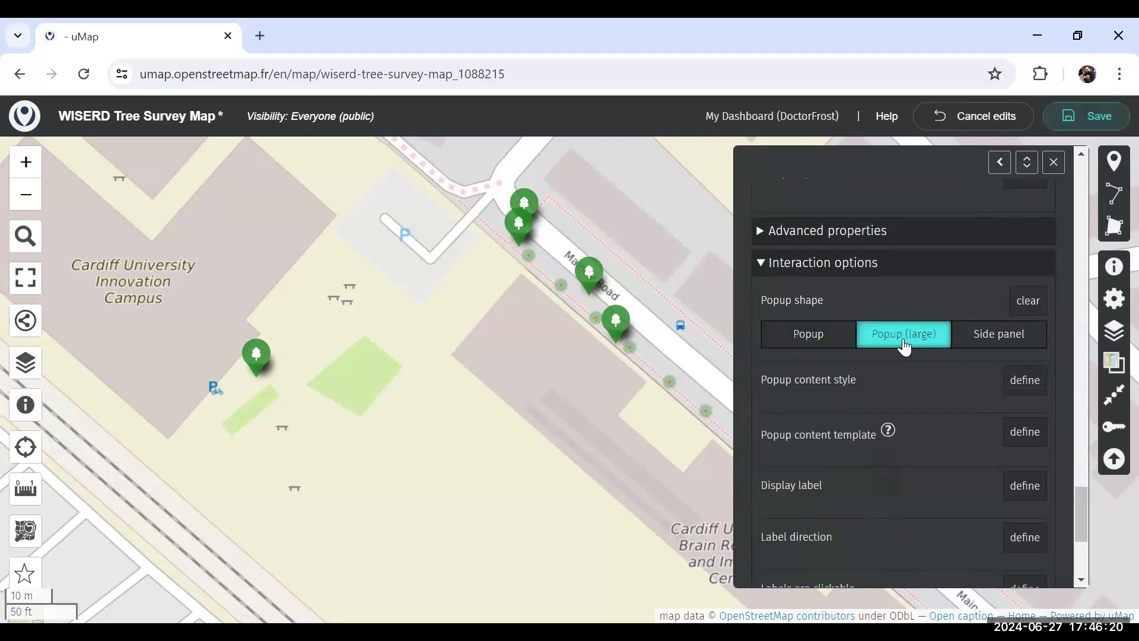
- Define the layer's popup content style as Table, save the map and close the layer properties
{"action": "left_click", "coordinate": [1022, 387]}
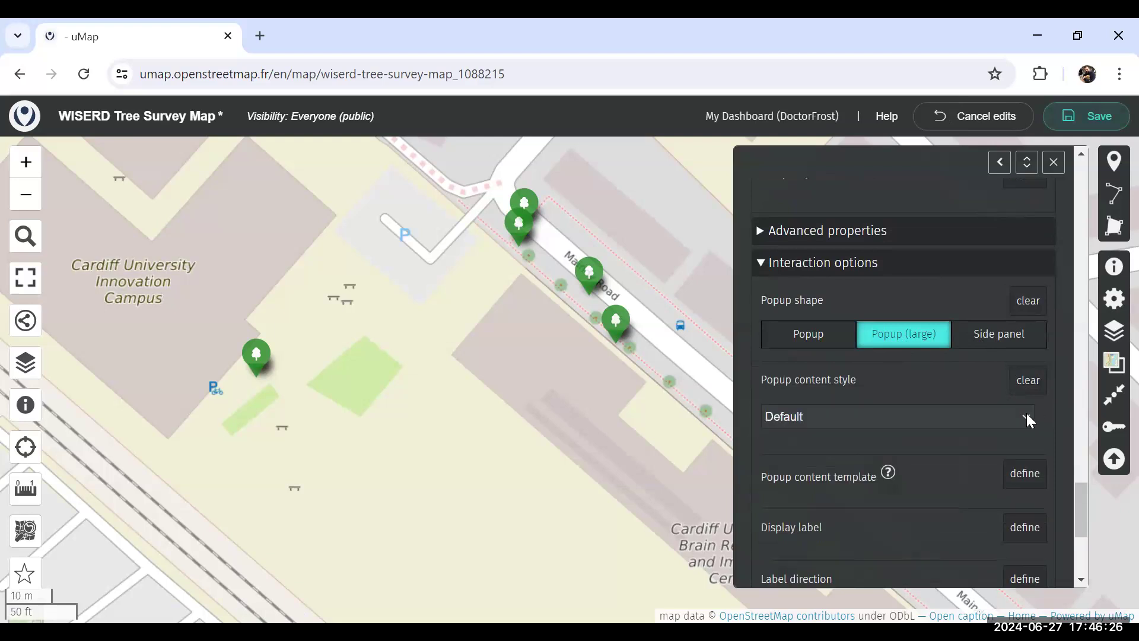
{"action": "left_click", "coordinate": [1027, 415]}
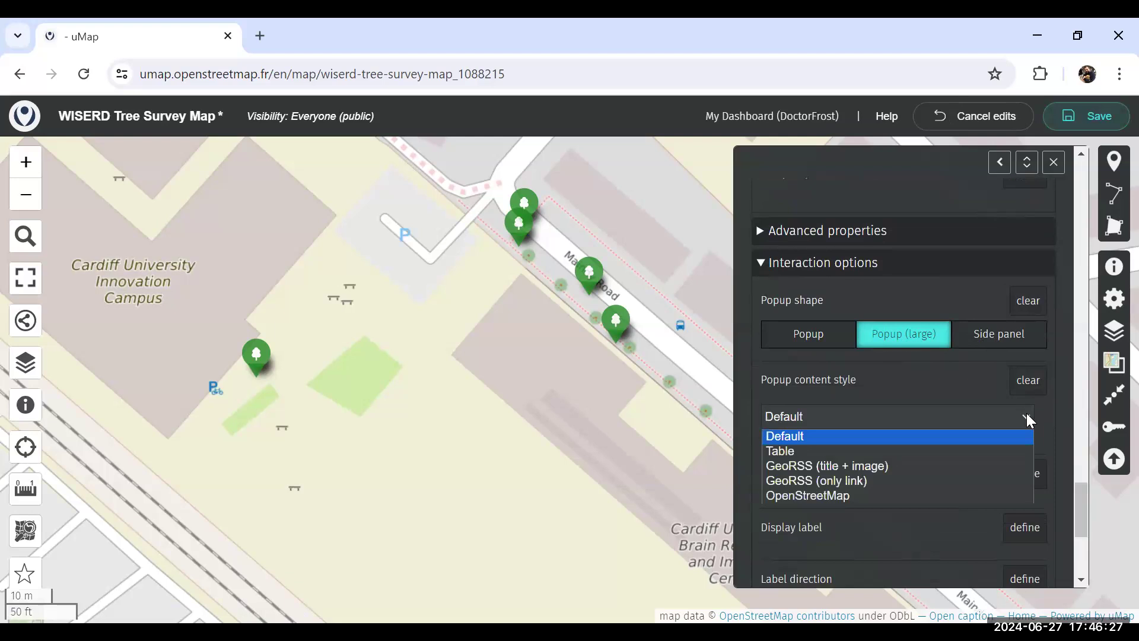
{"action": "left_click", "coordinate": [898, 451]}
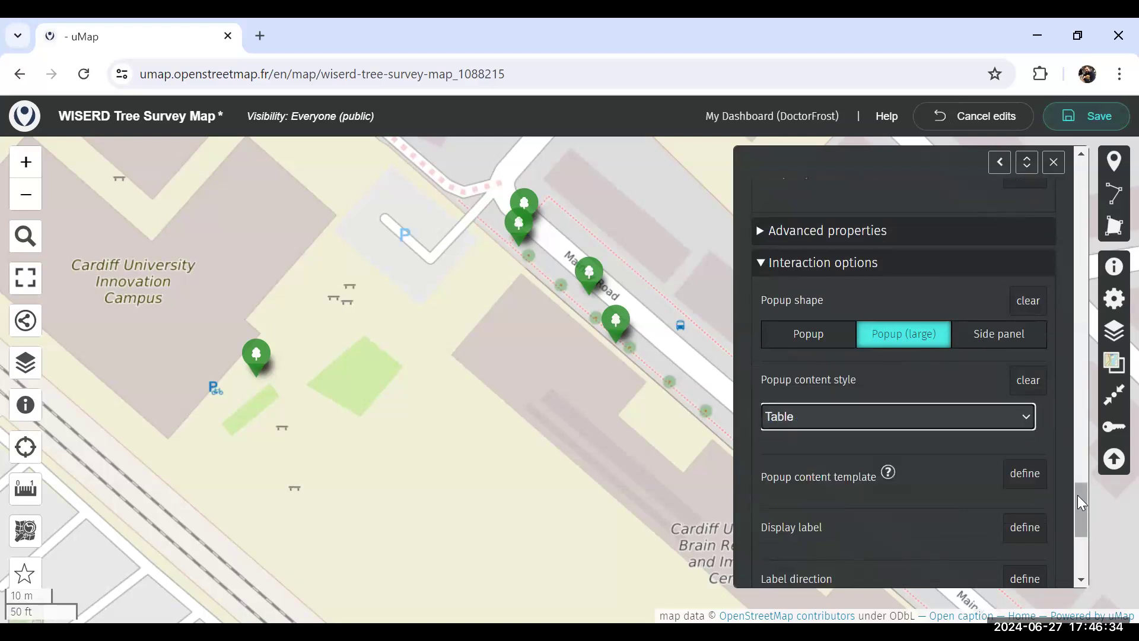
{"action": "mouse_move", "coordinate": [1078, 497]}
{"action": "left_mouse_down"}
{"action": "mouse_move", "coordinate": [1082, 549]}
{"action": "mouse_move", "coordinate": [1086, 485]}
{"action": "left_mouse_up"}
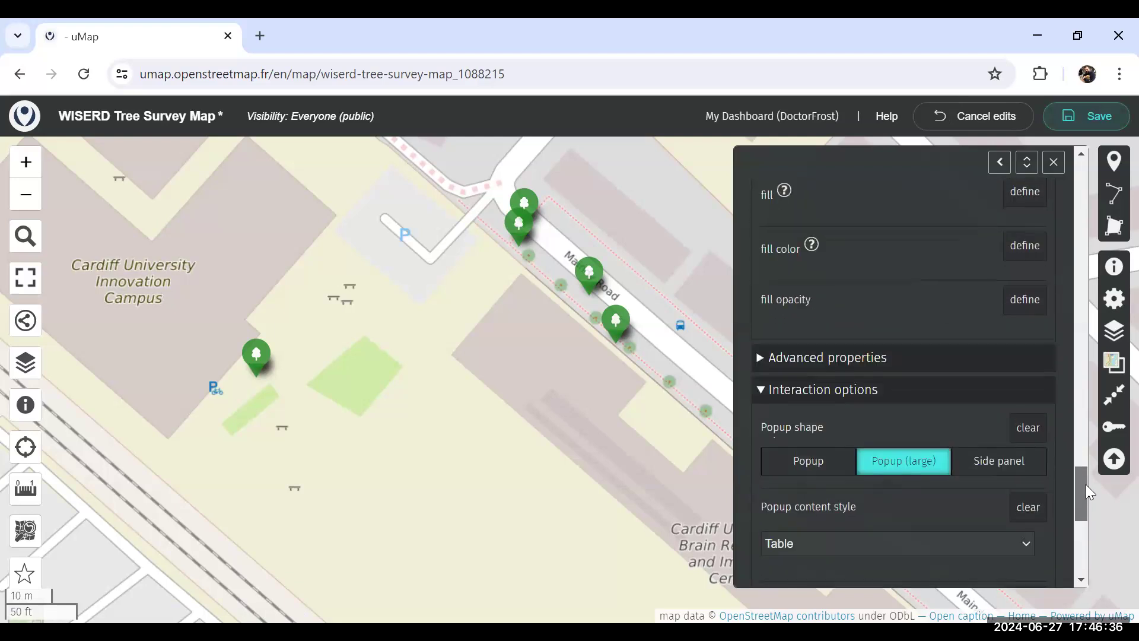
{"action": "left_click", "coordinate": [1090, 117]}
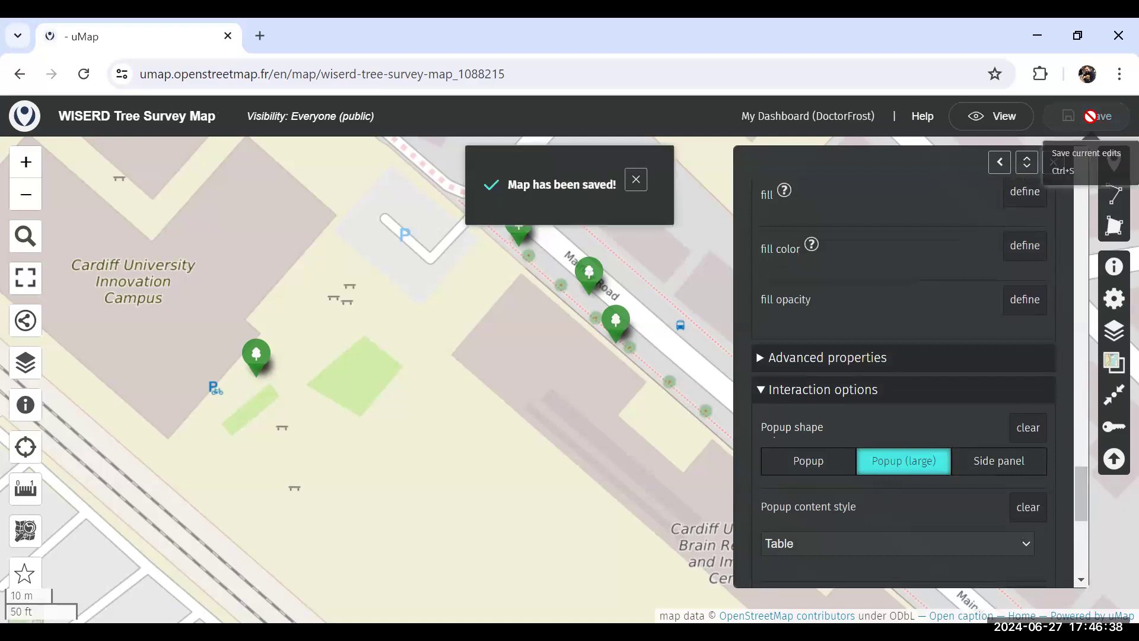
{"action": "left_click", "coordinate": [1053, 163]}
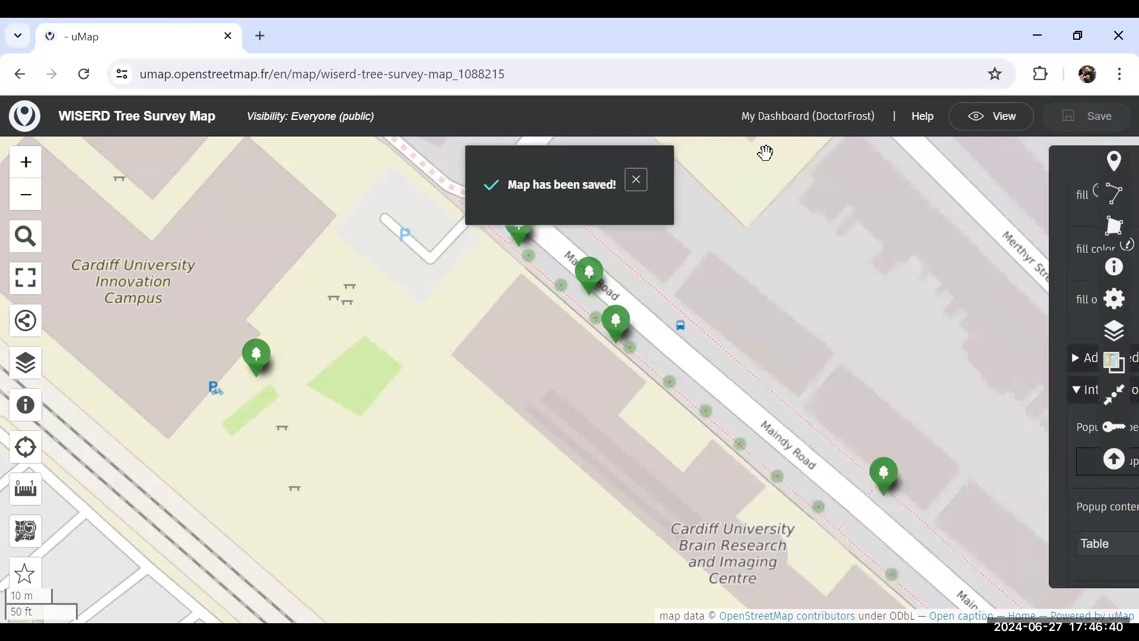
{"action": "left_click", "coordinate": [635, 180]}
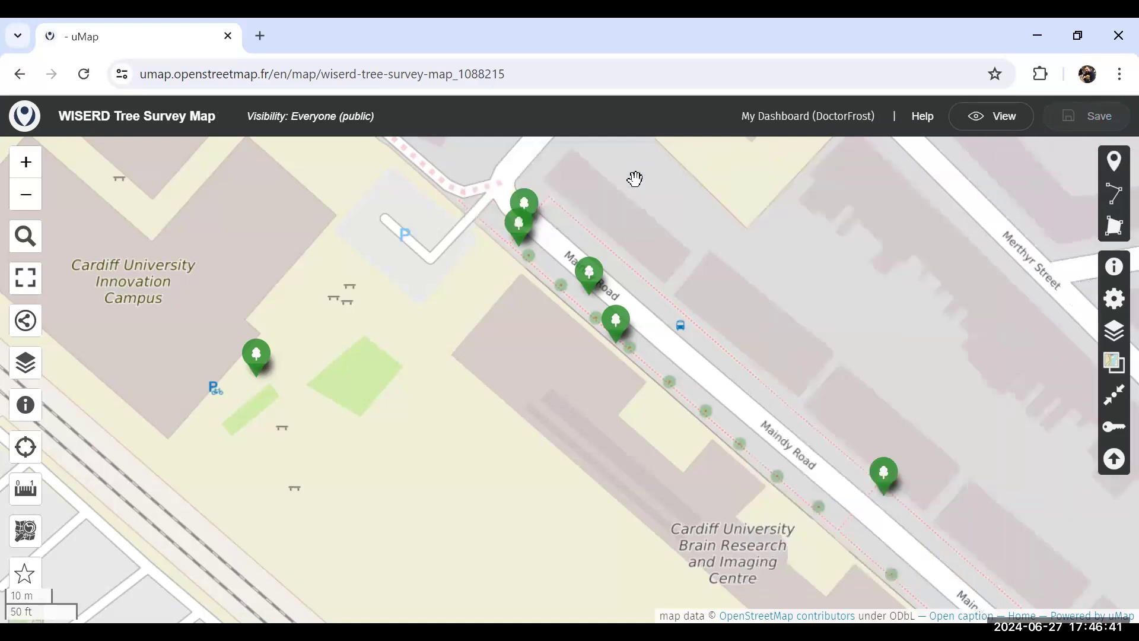
- Switch to view mode and examine the large table popups of three tree markers
{"action": "left_click", "coordinate": [978, 125]}
{"action": "left_click", "coordinate": [884, 473]}
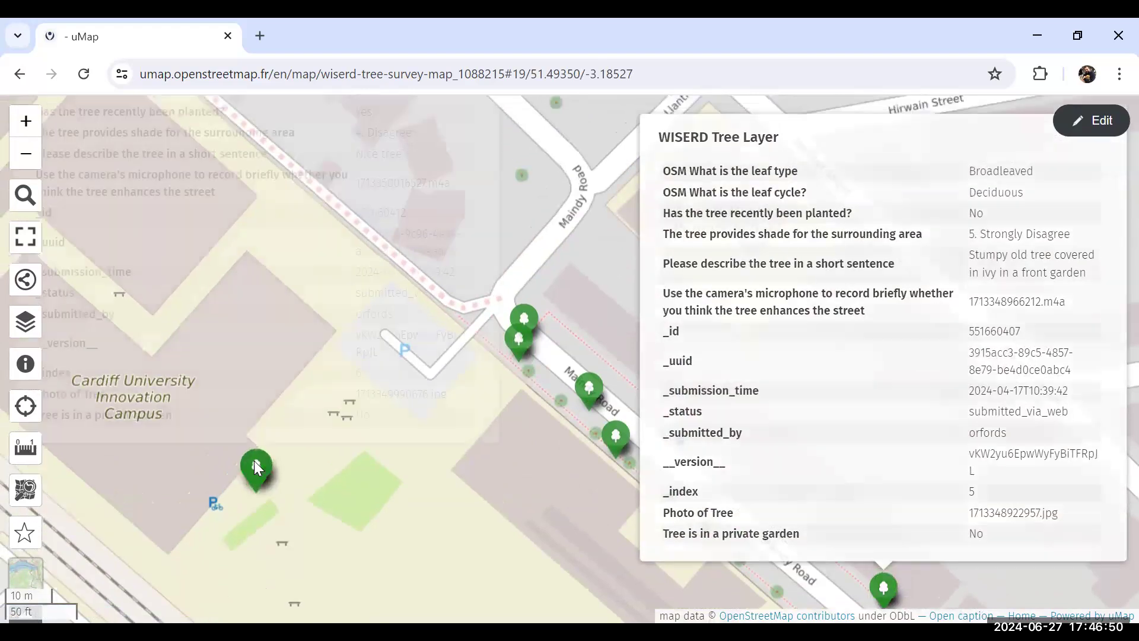
{"action": "left_click", "coordinate": [254, 460]}
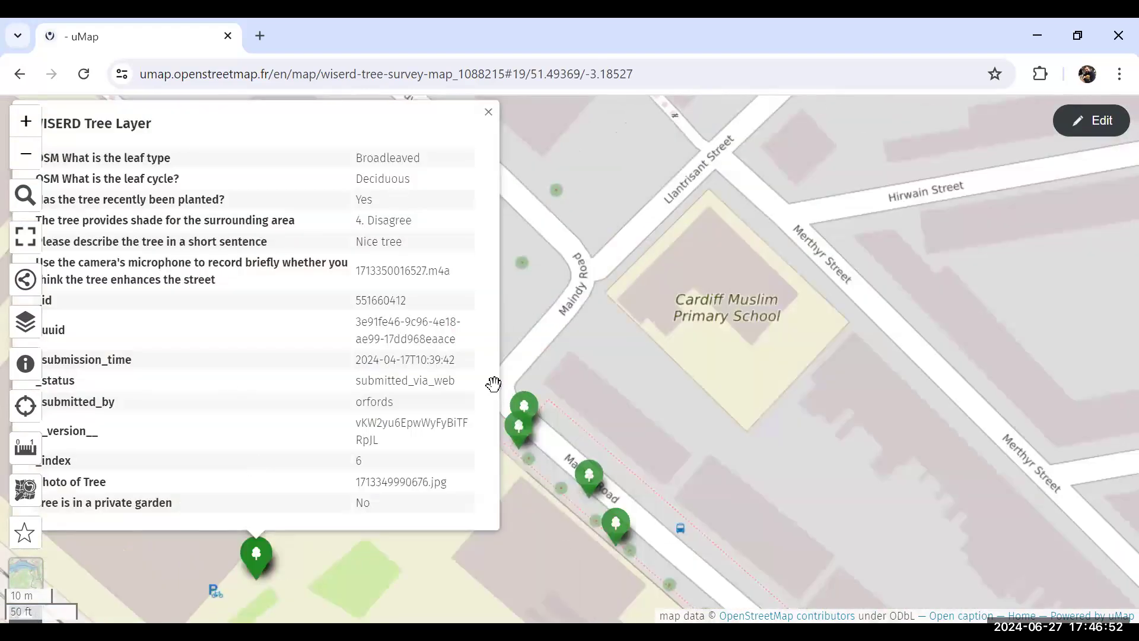
{"action": "left_click", "coordinate": [590, 478]}
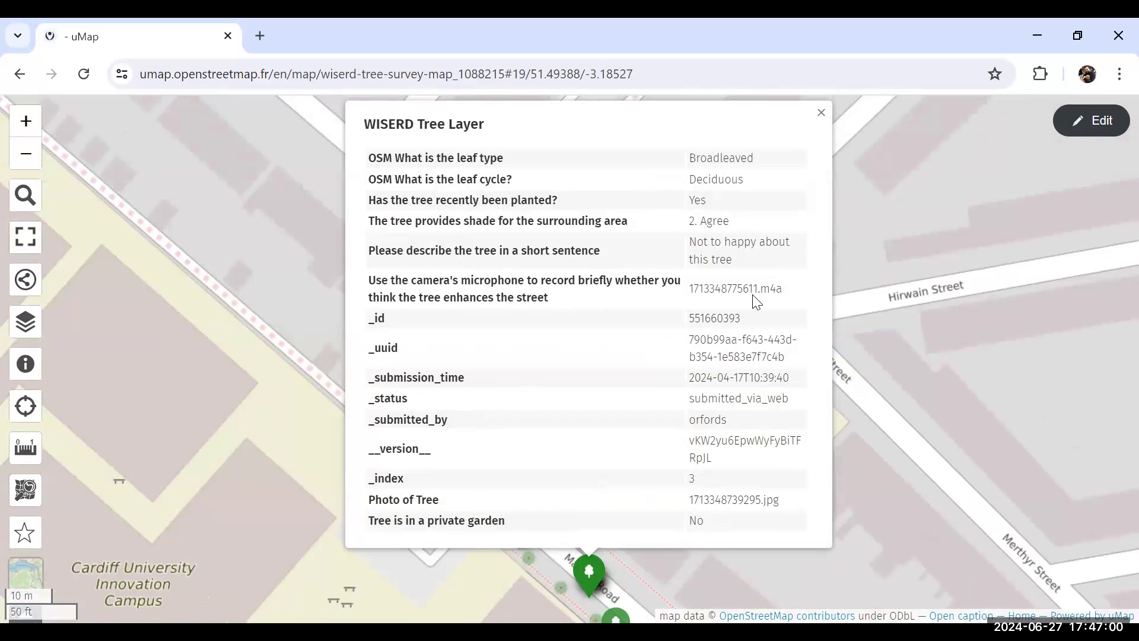
{"action": "left_click", "coordinate": [828, 122]}
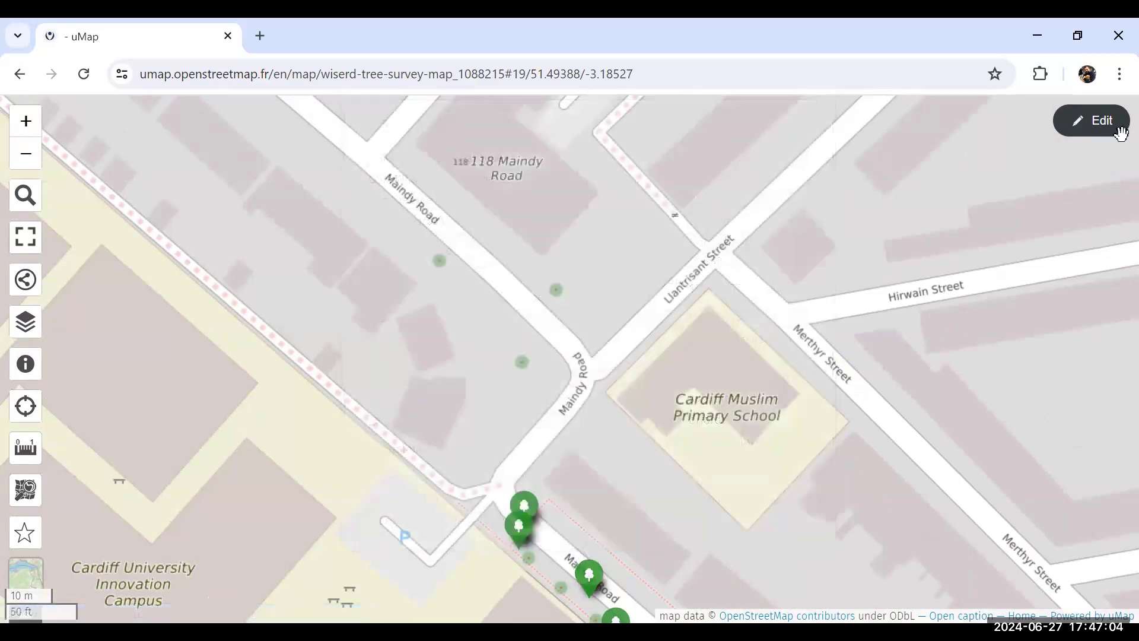
- Return to editing, change the WISERD Tree Layer's popup shape to Side panel and save the map
{"action": "left_click", "coordinate": [1094, 121]}
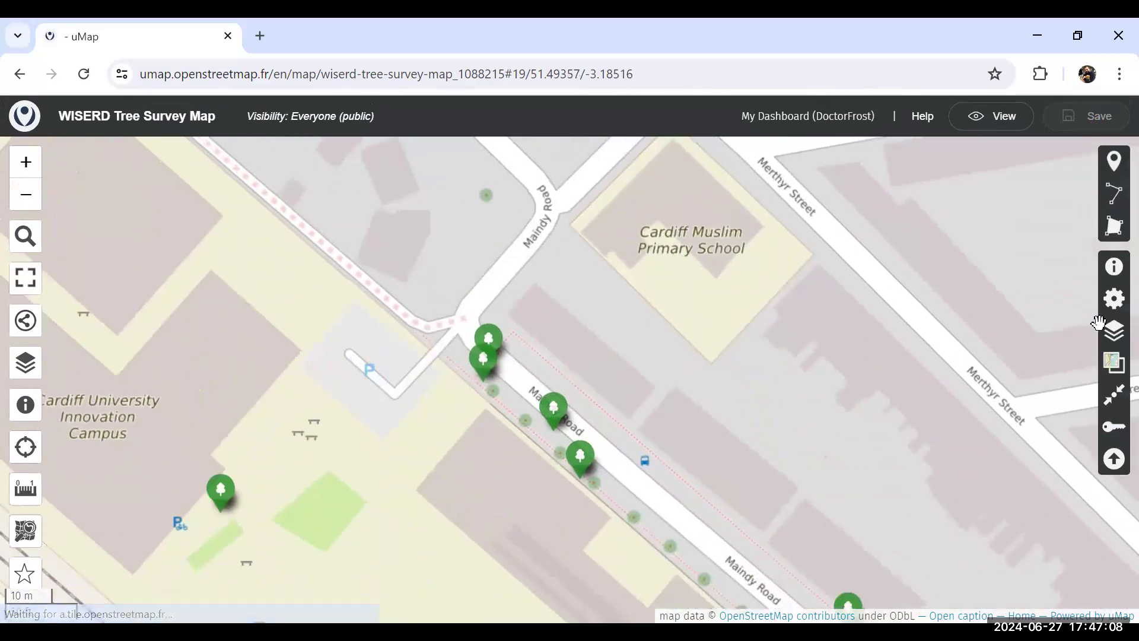
{"action": "left_click", "coordinate": [1114, 333]}
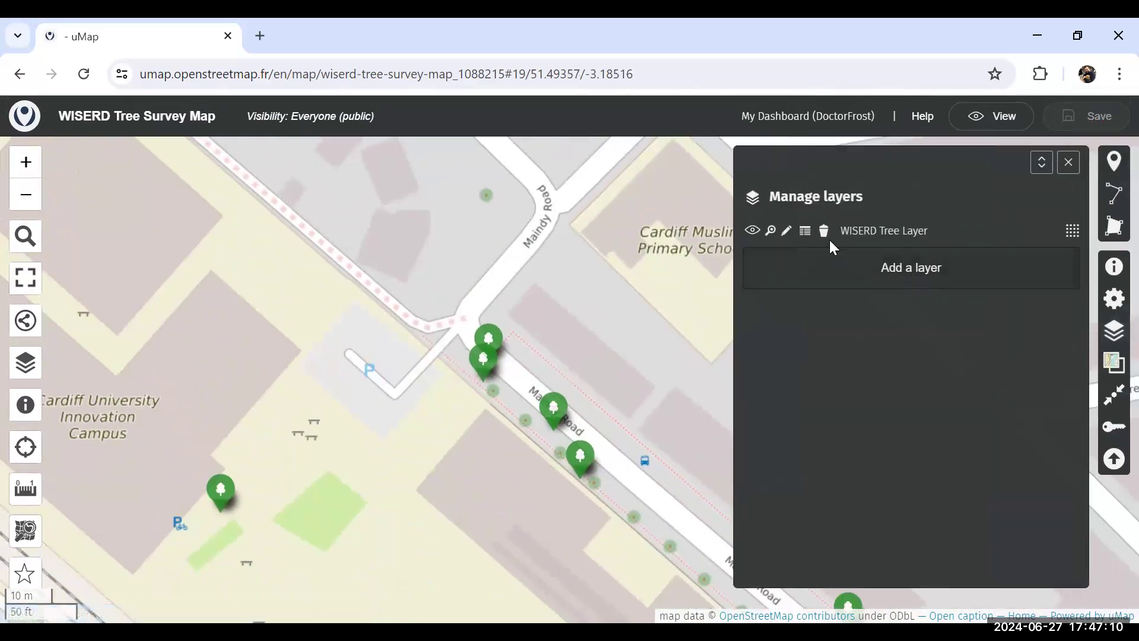
{"action": "left_click", "coordinate": [787, 233]}
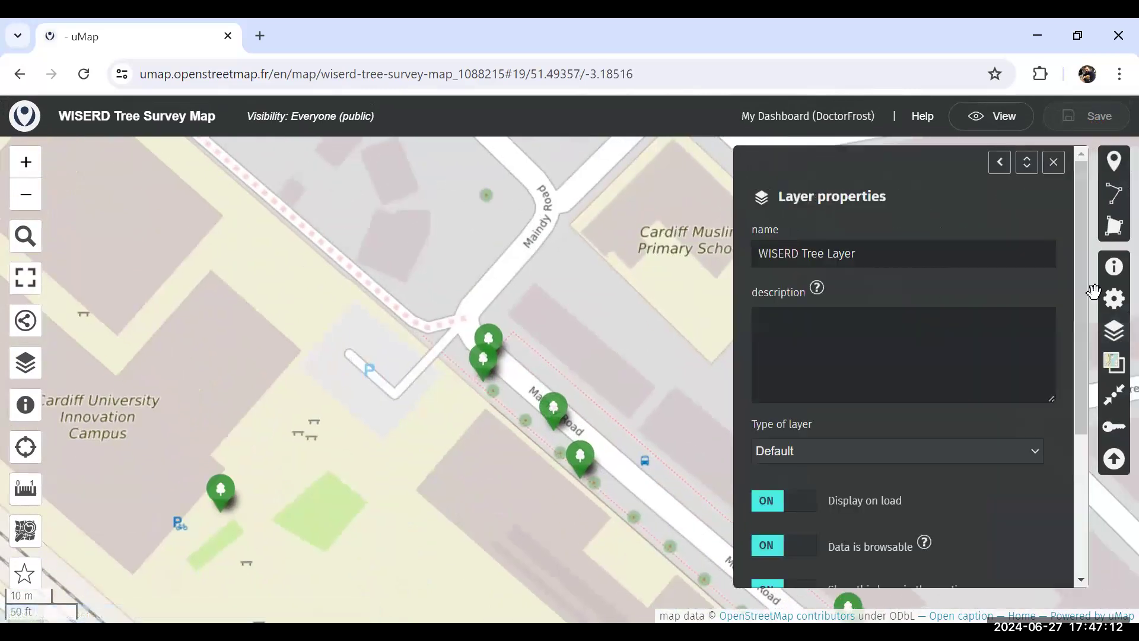
{"action": "left_click_drag", "start_coordinate": [1086, 394], "coordinate": [1087, 517]}
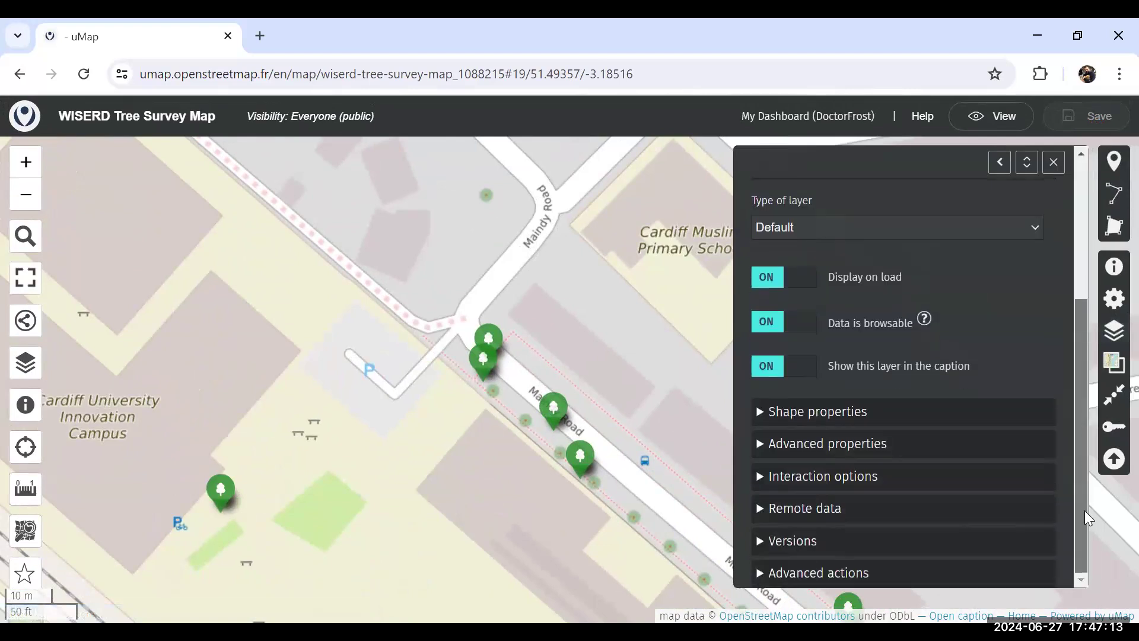
{"action": "left_click", "coordinate": [760, 479]}
{"action": "left_click_drag", "start_coordinate": [1080, 361], "coordinate": [1084, 467]}
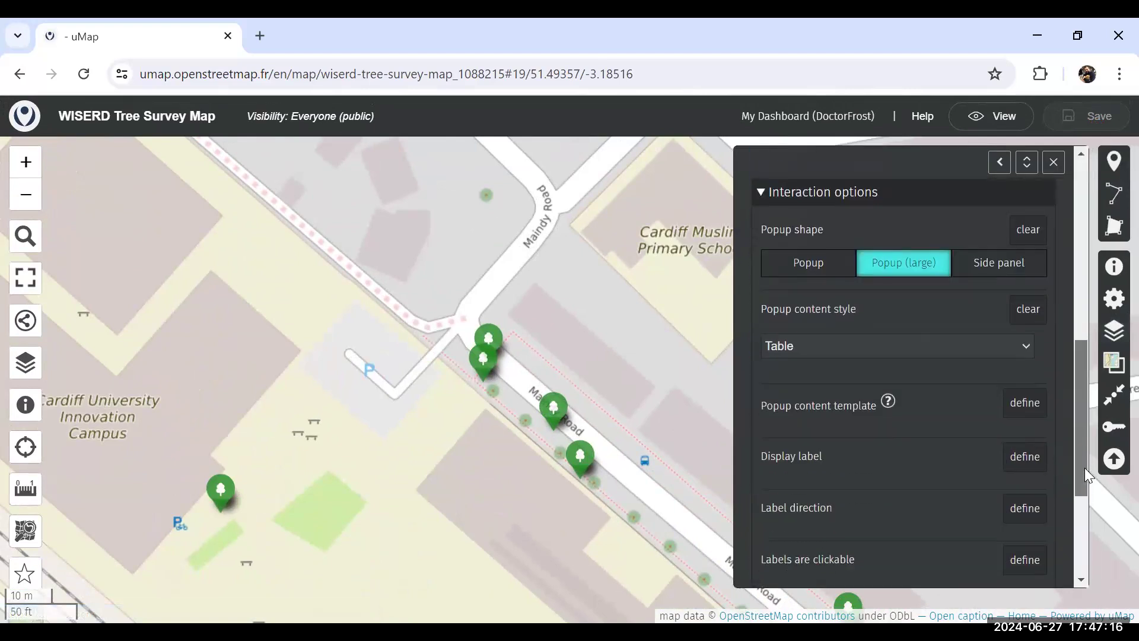
{"action": "left_click", "coordinate": [1000, 274]}
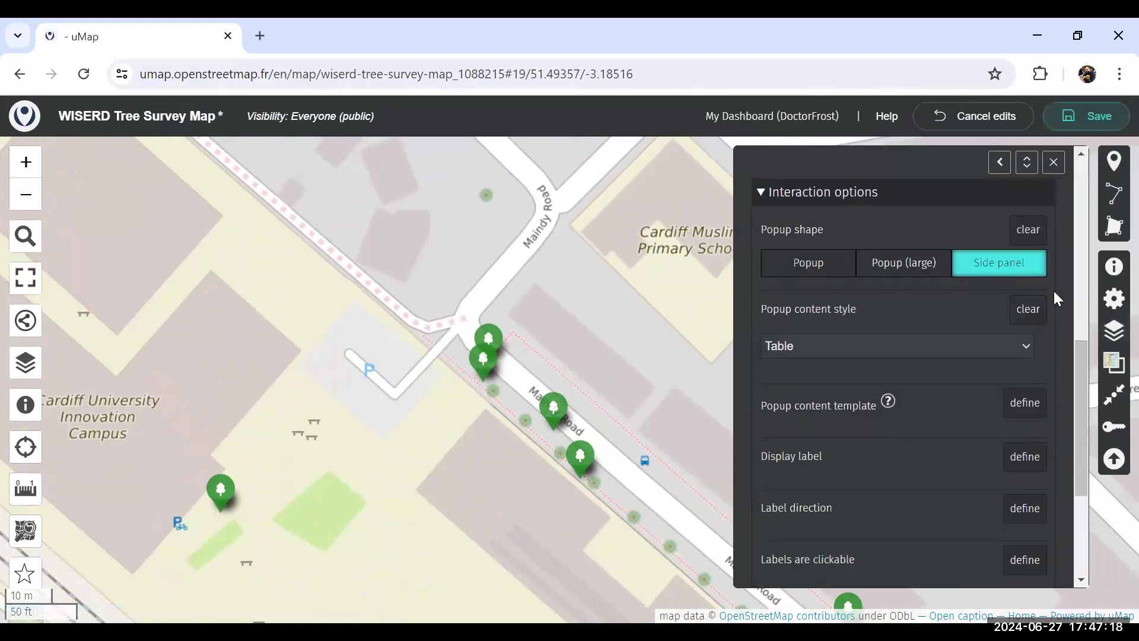
{"action": "left_click", "coordinate": [1078, 115]}
{"action": "left_click", "coordinate": [1054, 163]}
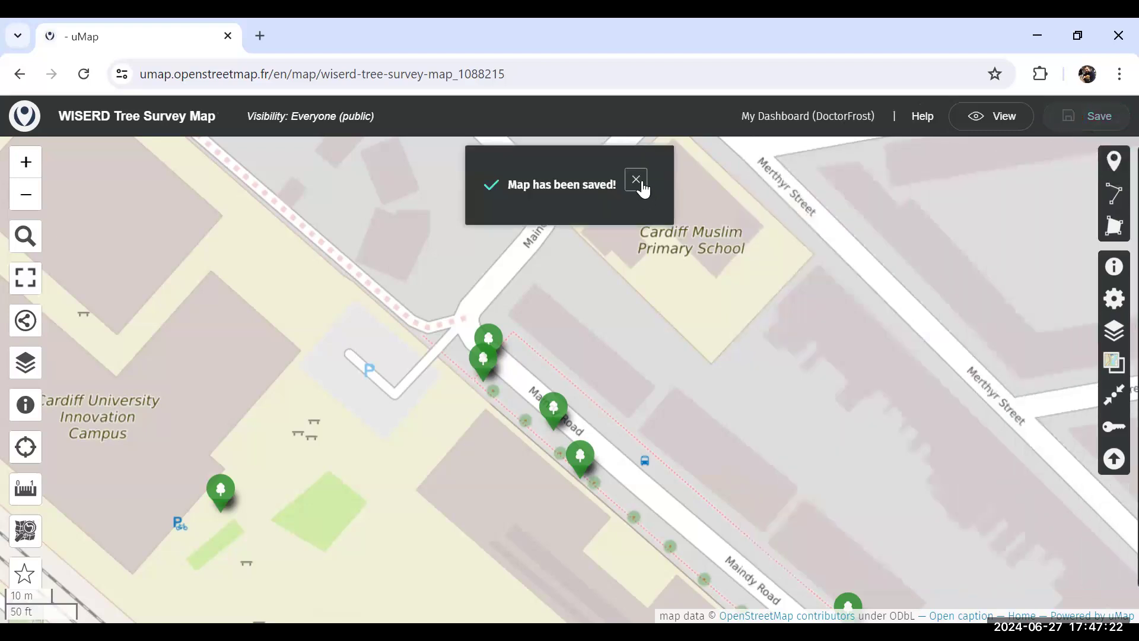
{"action": "left_click", "coordinate": [636, 179]}
- Preview the map in view mode and examine the side panel tables of four tree markers along Maindy Road
{"action": "left_click", "coordinate": [582, 465]}
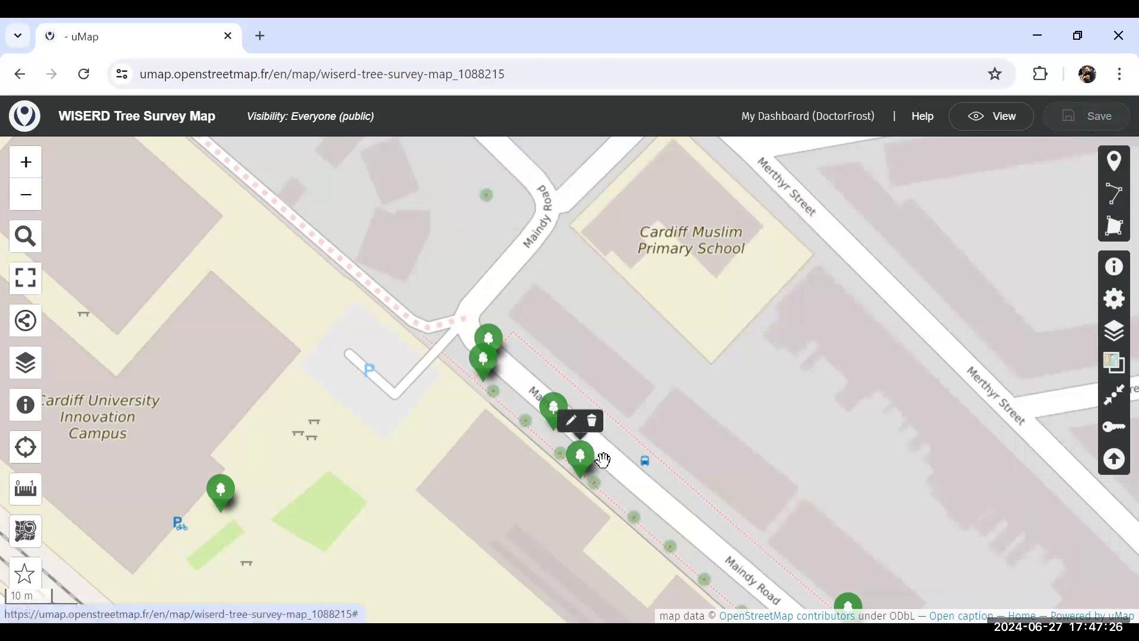
{"action": "left_click", "coordinate": [990, 116]}
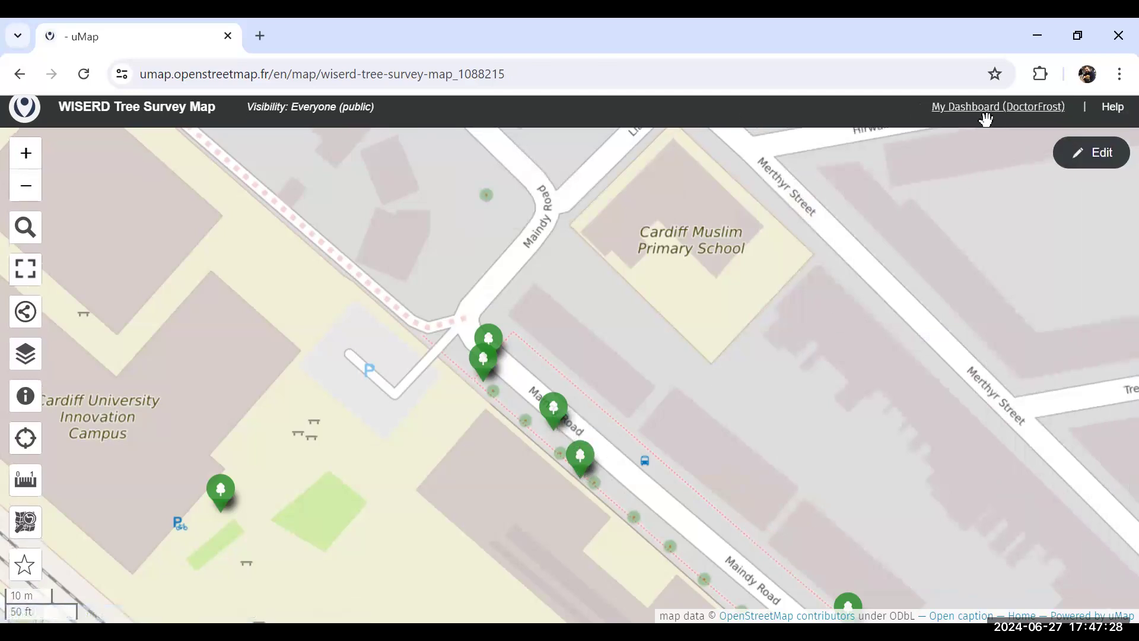
{"action": "left_click", "coordinate": [589, 468]}
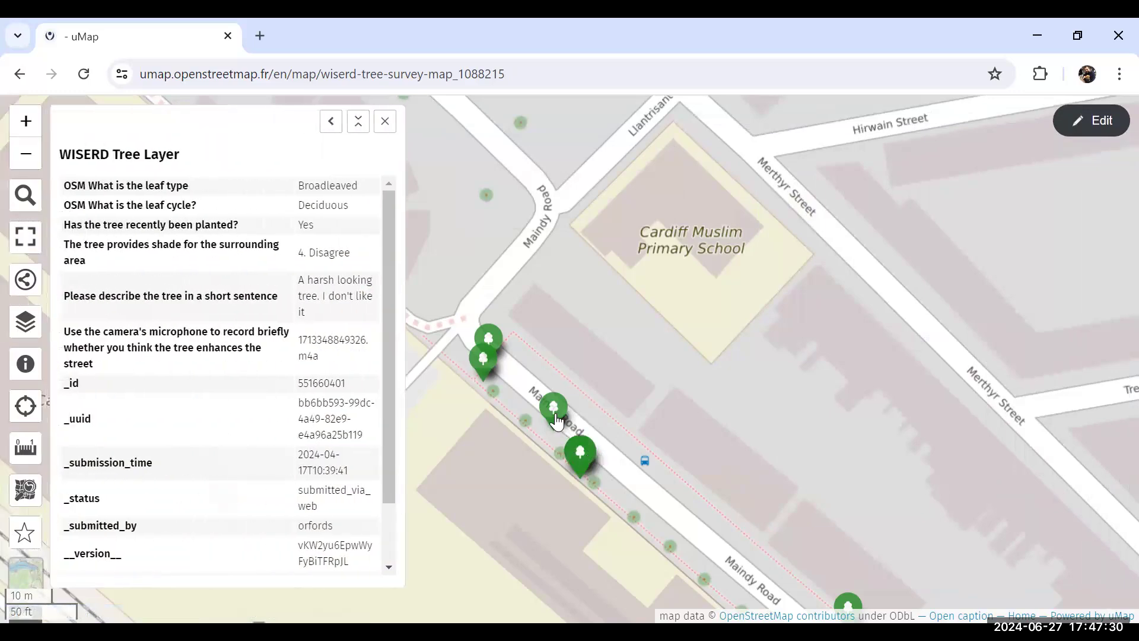
{"action": "left_click", "coordinate": [553, 413]}
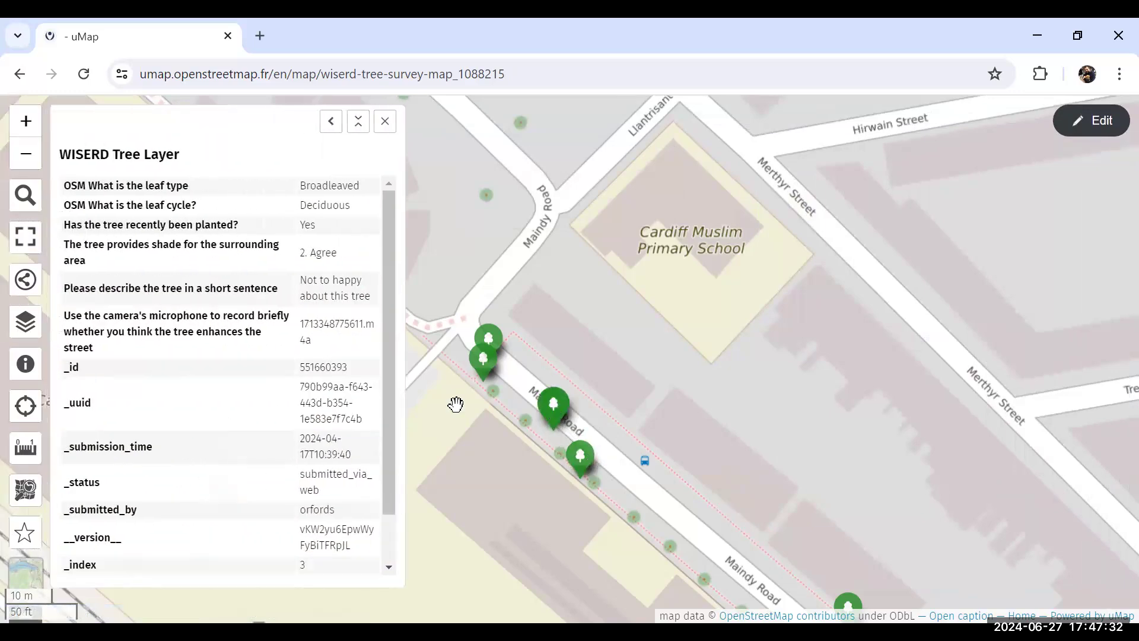
{"action": "left_click", "coordinate": [482, 372]}
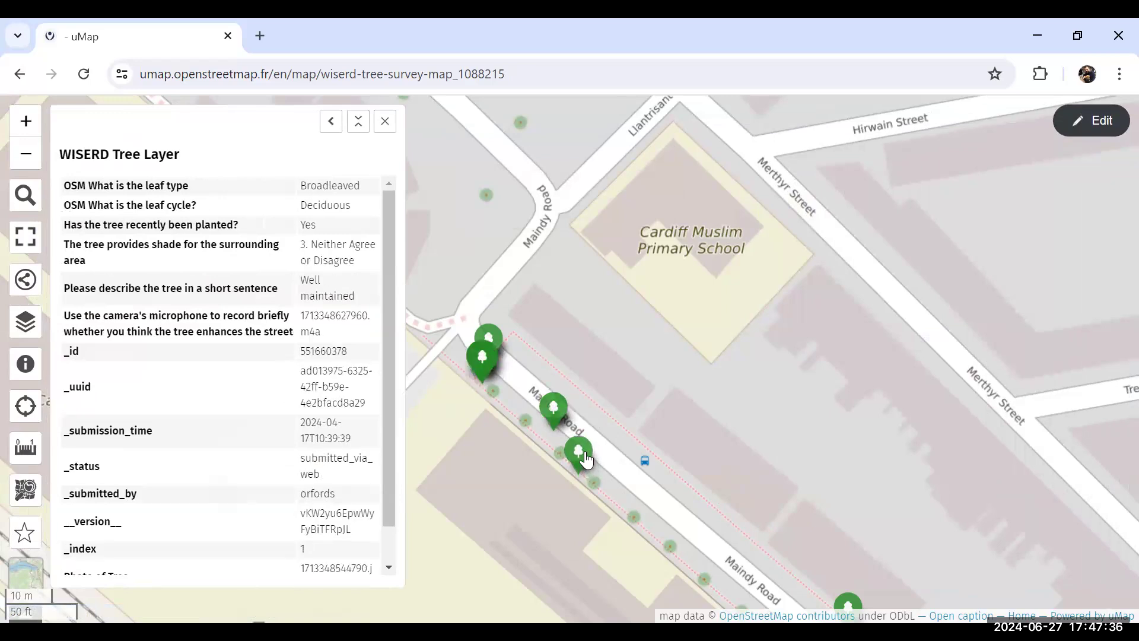
{"action": "left_click", "coordinate": [849, 608]}
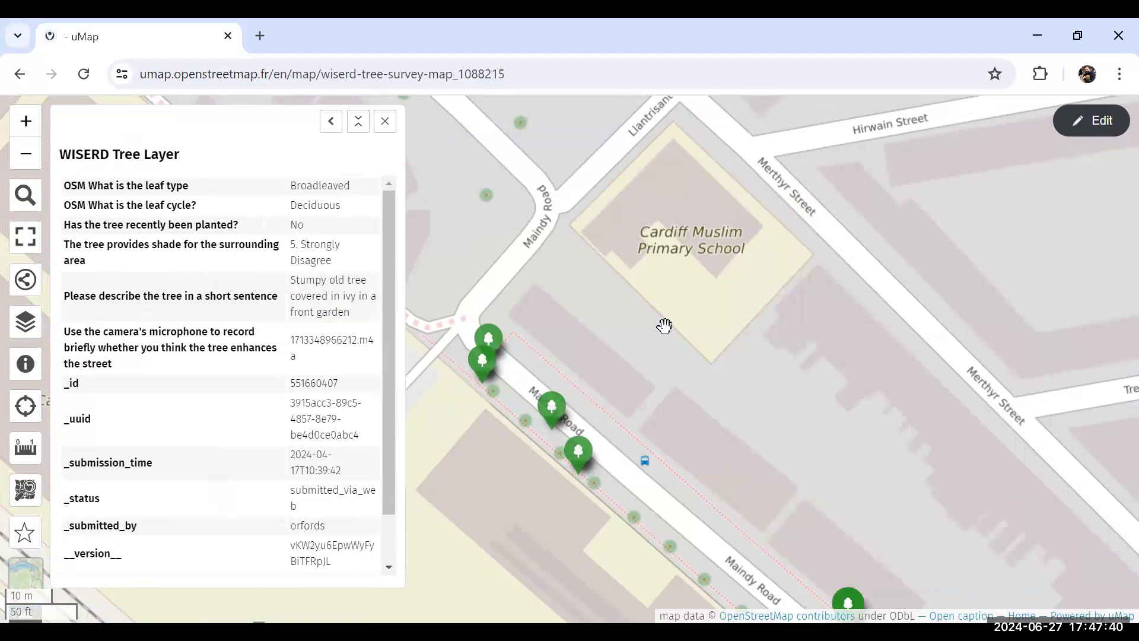
{"action": "left_click", "coordinate": [385, 122]}
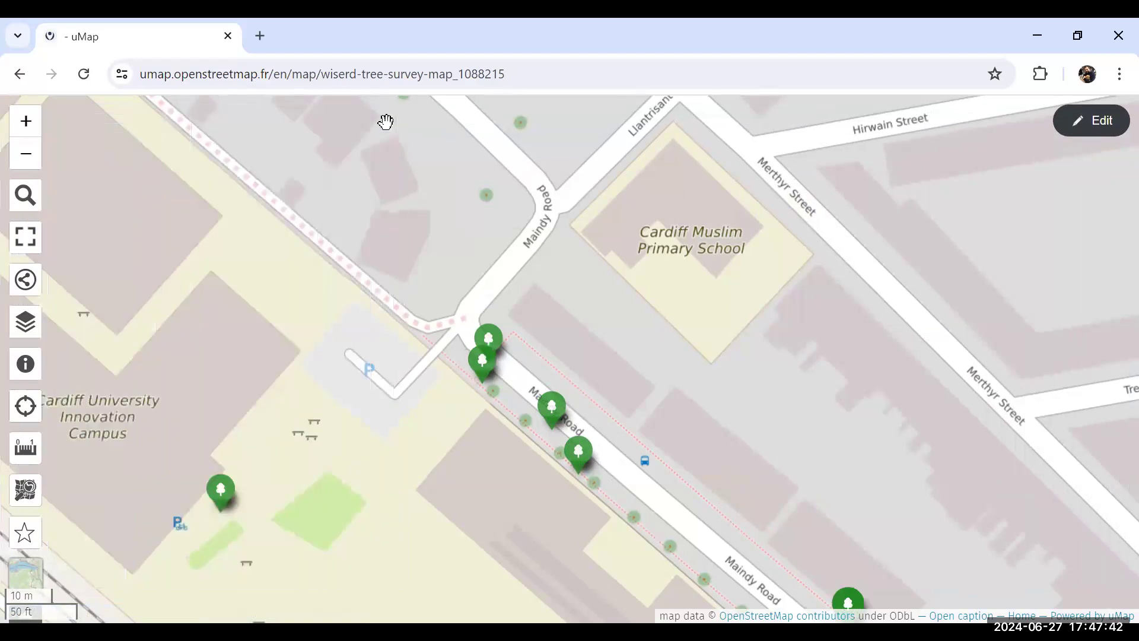